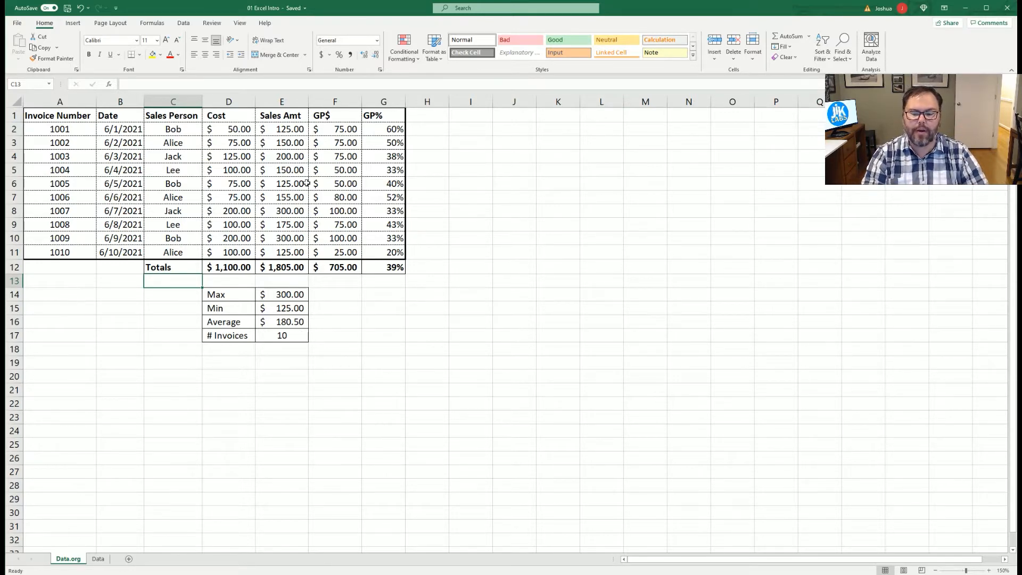
Open the Data sheet and look through its invoice rows from the first row down and back.
{"action": "left_click", "coordinate": [97, 559]}
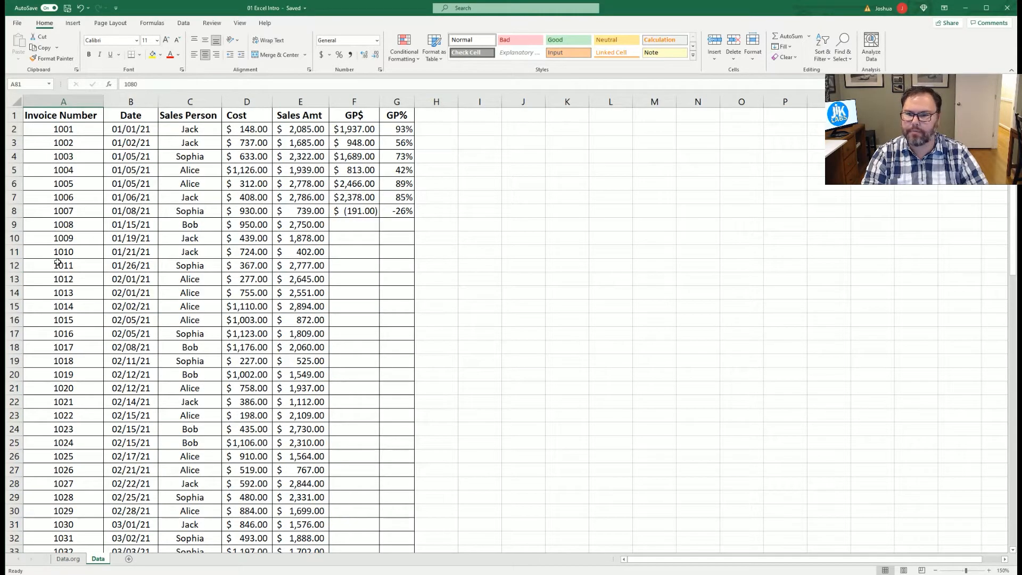
{"action": "scroll", "coordinate": [74, 278], "scroll_direction": "down", "scroll_amount": 13}
{"action": "scroll", "coordinate": [75, 278], "scroll_direction": "down", "scroll_amount": 5}
{"action": "scroll", "coordinate": [76, 287], "scroll_direction": "up", "scroll_amount": 3}
{"action": "scroll", "coordinate": [75, 287], "scroll_direction": "up", "scroll_amount": 15}
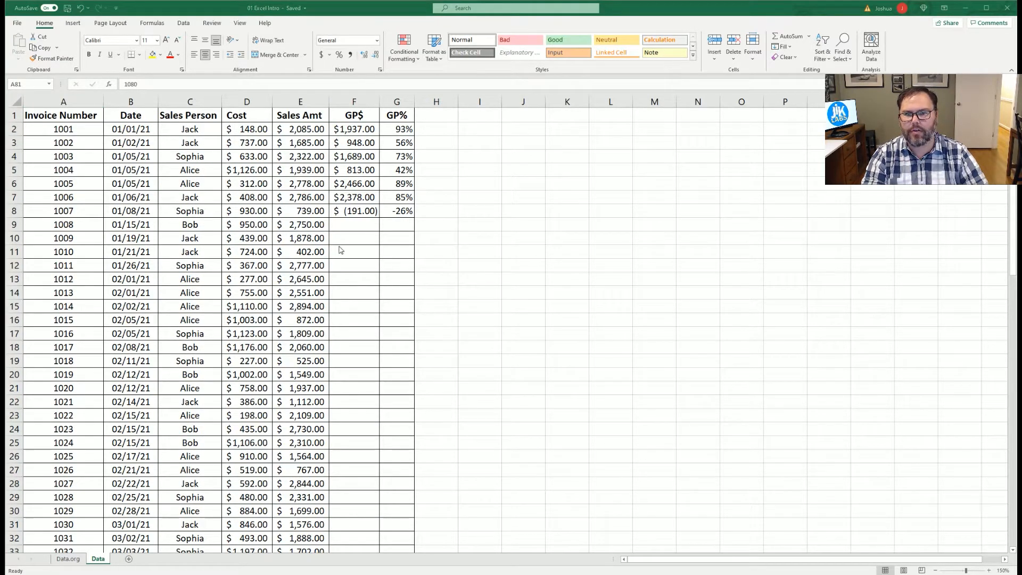
{"action": "scroll", "coordinate": [243, 235], "scroll_direction": "down", "scroll_amount": 7}
{"action": "scroll", "coordinate": [242, 236], "scroll_direction": "down", "scroll_amount": 6}
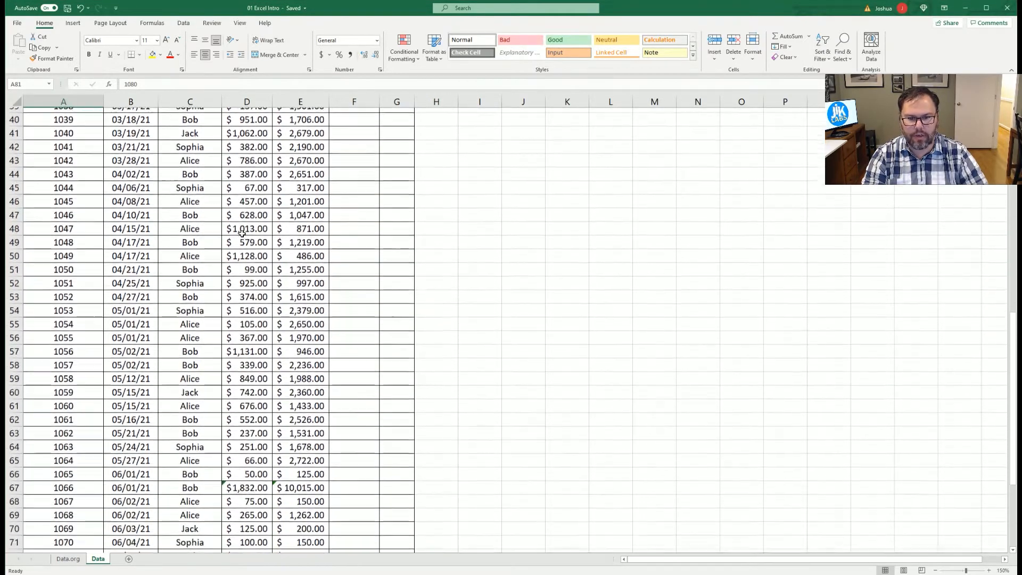
{"action": "scroll", "coordinate": [243, 235], "scroll_direction": "up", "scroll_amount": 6}
{"action": "scroll", "coordinate": [242, 234], "scroll_direction": "up", "scroll_amount": 7}
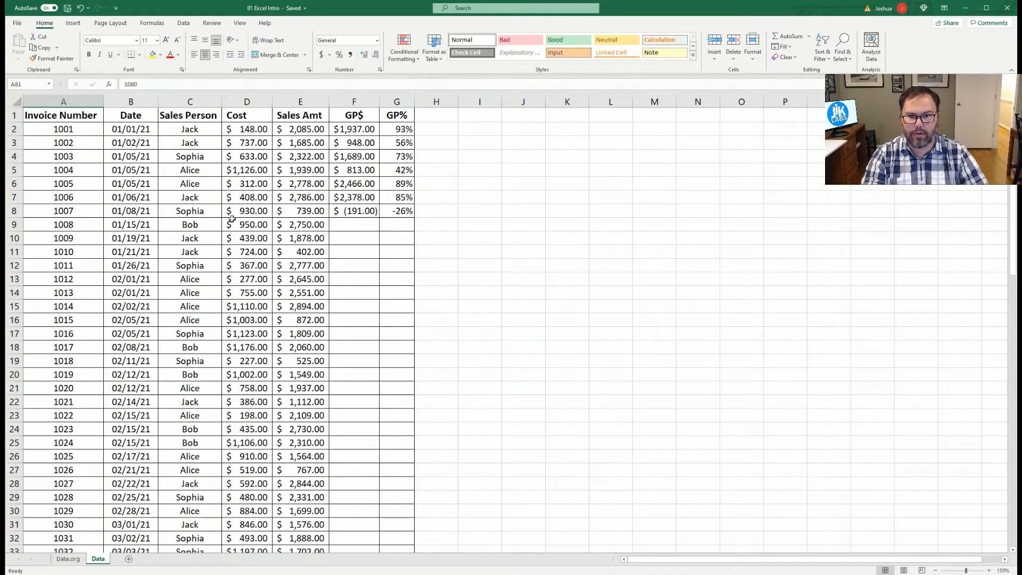
Check where the invoice list ends by going just past its last row in column A, then return towards the top.
{"action": "key", "text": "Down"}
{"action": "key", "text": "Down"}
{"action": "key", "text": "Down"}
{"action": "key", "text": "Down"}
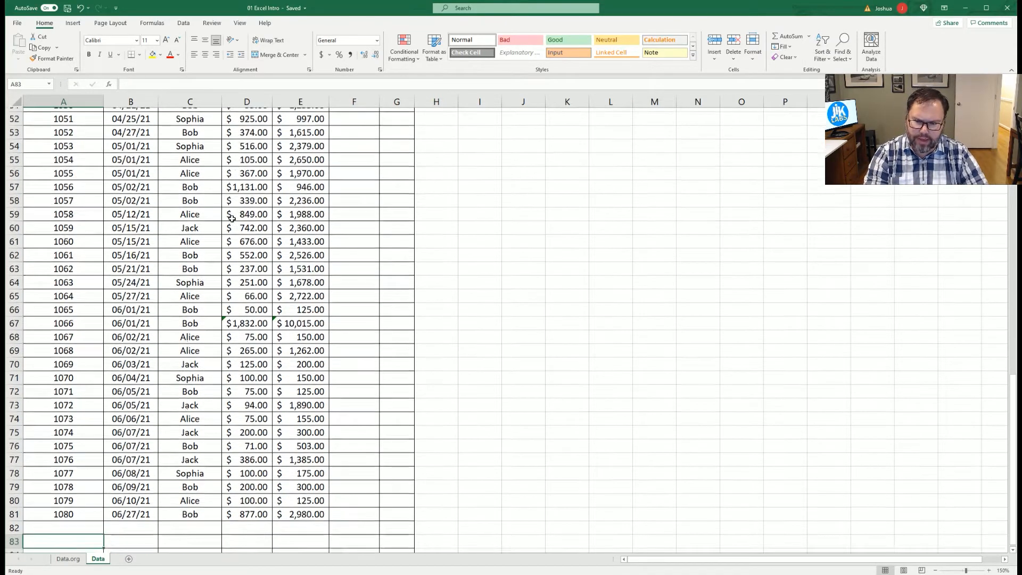
{"action": "key", "text": "Up"}
{"action": "key", "text": "Up"}
{"action": "scroll", "coordinate": [226, 221], "scroll_direction": "up", "scroll_amount": 4}
{"action": "scroll", "coordinate": [227, 220], "scroll_direction": "up", "scroll_amount": 14}
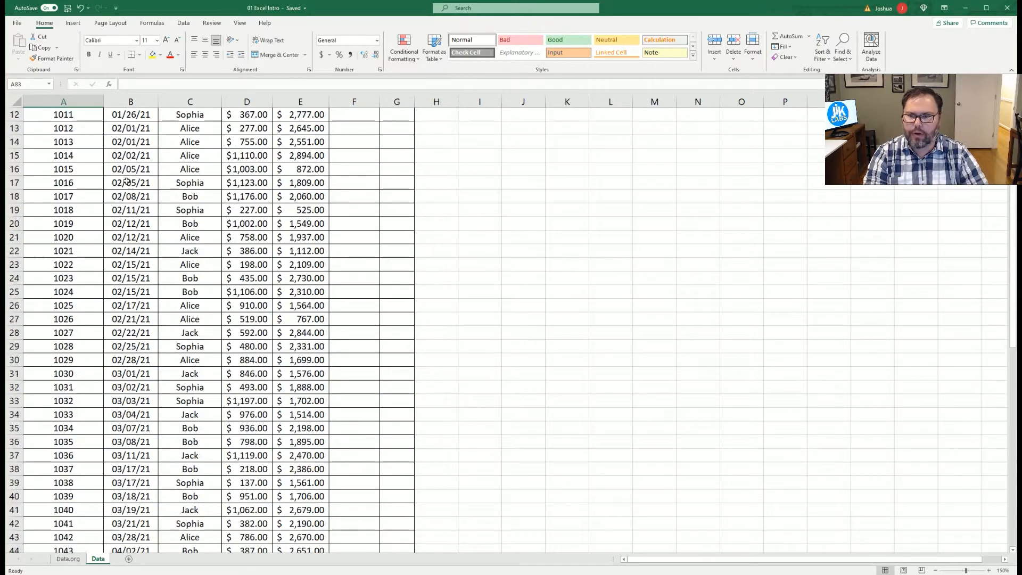
Starting at A2, step cell by cell down the Invoice Number column to A22.
{"action": "left_click", "coordinate": [89, 121]}
{"action": "key", "text": "Down"}
{"action": "key", "text": "Down"}
{"action": "key", "text": "Down"}
{"action": "key", "text": "Down"}
{"action": "key", "text": "Down"}
{"action": "key", "text": "Down"}
{"action": "key", "text": "Down"}
{"action": "key", "text": "Down"}
{"action": "key", "text": "Down"}
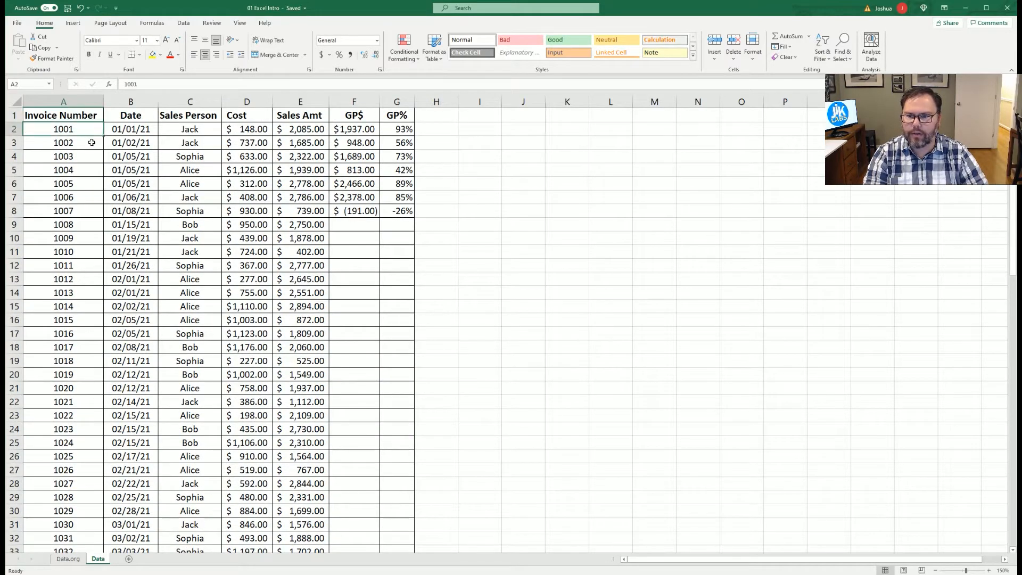
{"action": "key", "text": "Down"}
{"action": "key", "text": "Down"}
{"action": "key", "text": "Down"}
{"action": "key", "text": "Down"}
{"action": "key", "text": "Down"}
{"action": "key", "text": "Down"}
{"action": "key", "text": "Down"}
{"action": "key", "text": "Down"}
{"action": "key", "text": "Down"}
{"action": "key", "text": "Down"}
{"action": "key", "text": "Down"}
{"action": "key", "text": "Down"}
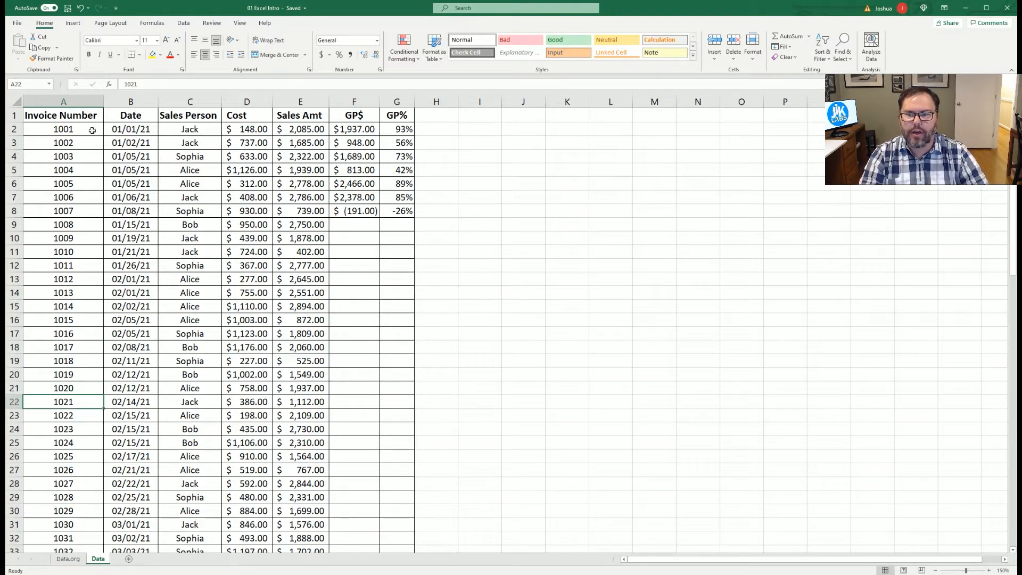
Jump from A1 to the last used cell of the sheet and view the empty bordered rows below the data.
{"action": "left_click", "coordinate": [66, 117]}
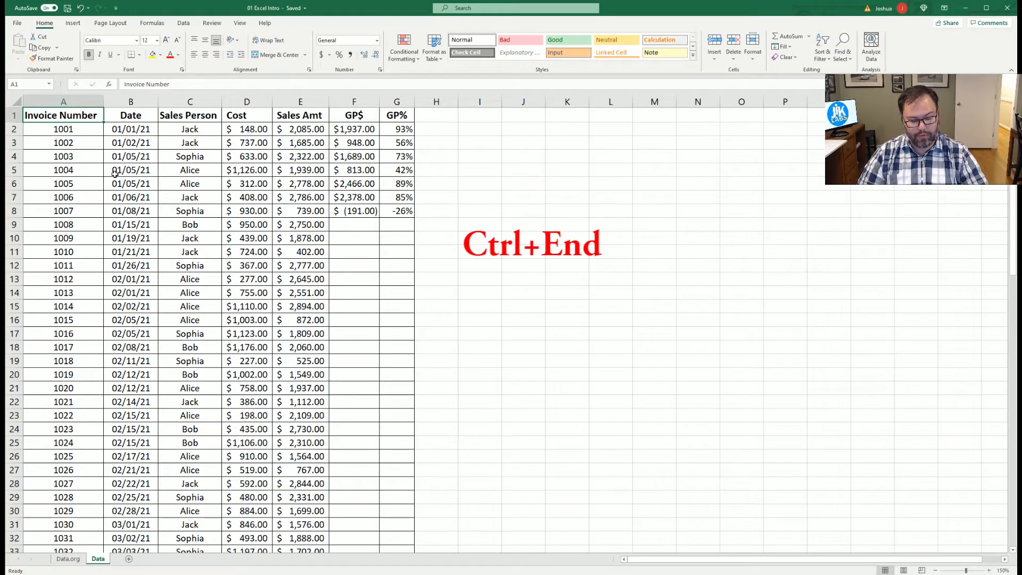
{"action": "key", "text": "ctrl+End"}
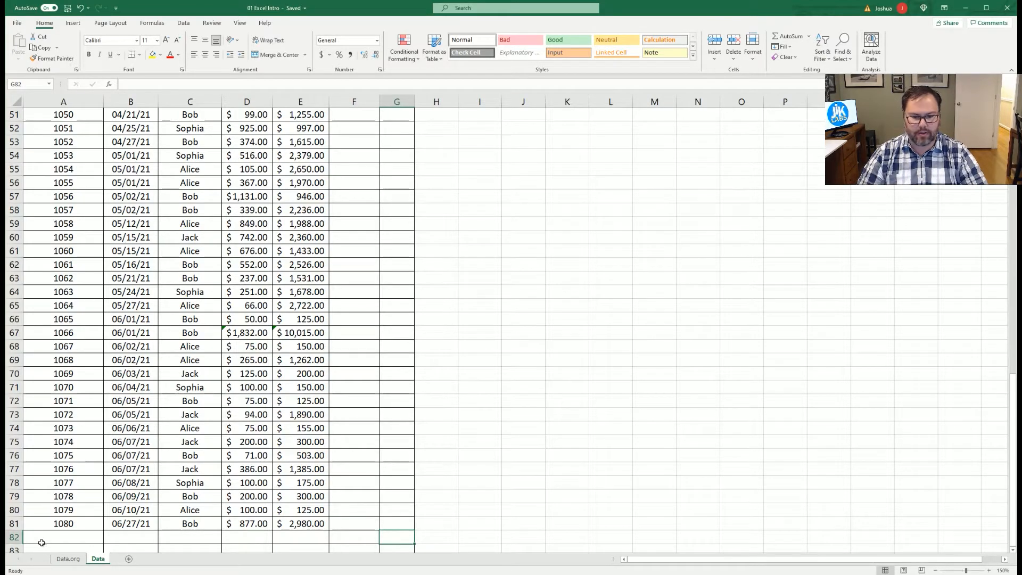
{"action": "scroll", "coordinate": [94, 534], "scroll_direction": "down", "scroll_amount": 1}
{"action": "scroll", "coordinate": [96, 532], "scroll_direction": "down", "scroll_amount": 4}
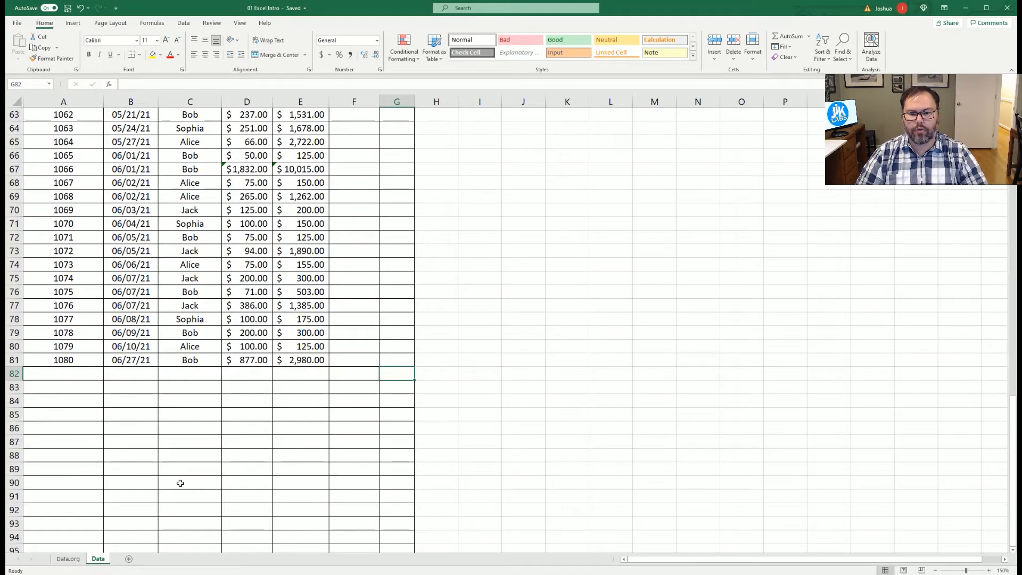
Select columns A through G, then jump back to the last used cell of the sheet.
{"action": "scroll", "coordinate": [178, 450], "scroll_direction": "up", "scroll_amount": 7}
{"action": "left_click_drag", "start_coordinate": [395, 101], "coordinate": [43, 96]}
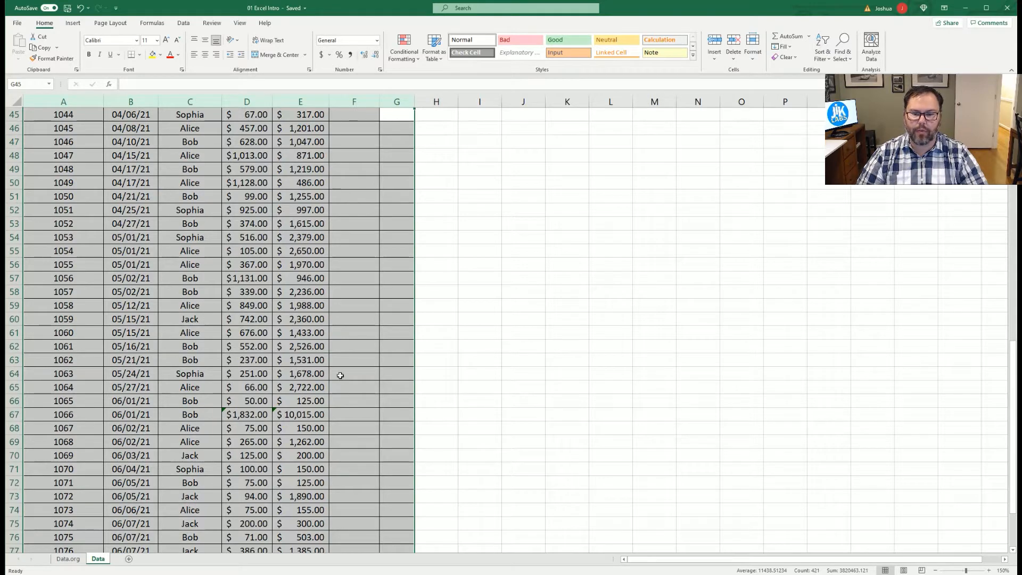
{"action": "key", "text": "ctrl+End"}
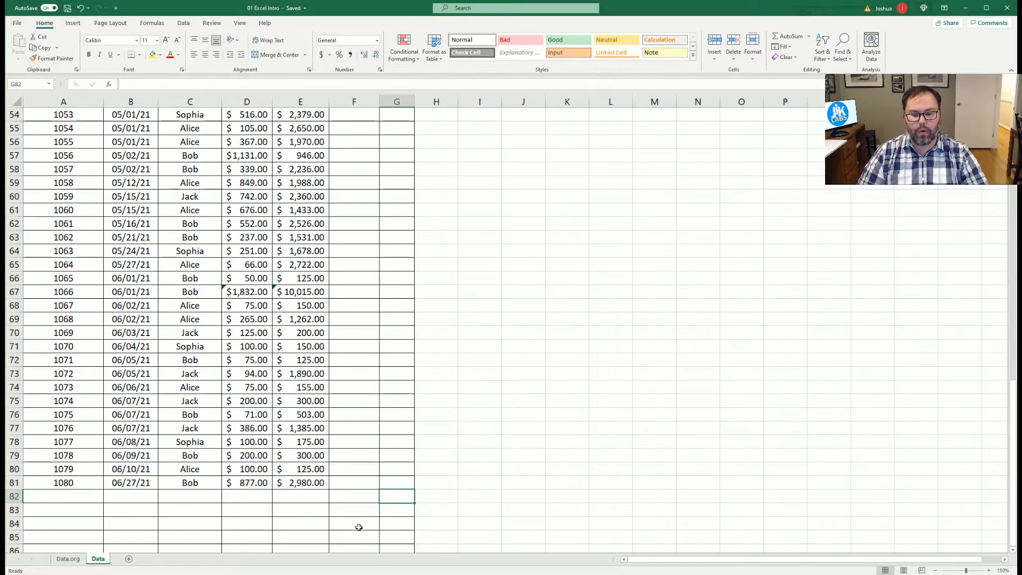
Review the lower invoice rows and jump back to the beginning of the sheet.
{"action": "scroll", "coordinate": [359, 526], "scroll_direction": "up", "scroll_amount": 7}
{"action": "scroll", "coordinate": [357, 521], "scroll_direction": "down", "scroll_amount": 3}
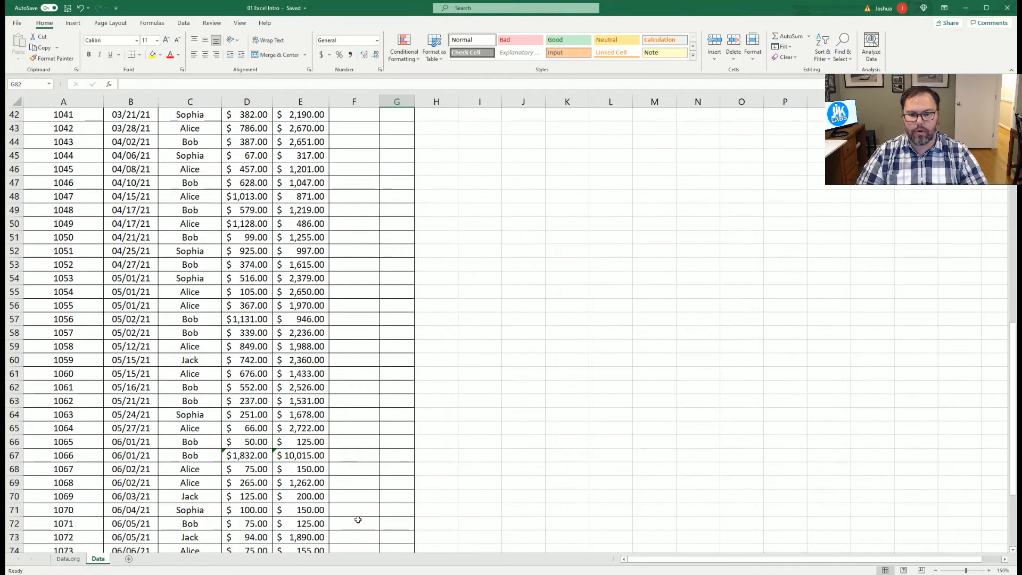
{"action": "scroll", "coordinate": [358, 520], "scroll_direction": "down", "scroll_amount": 4}
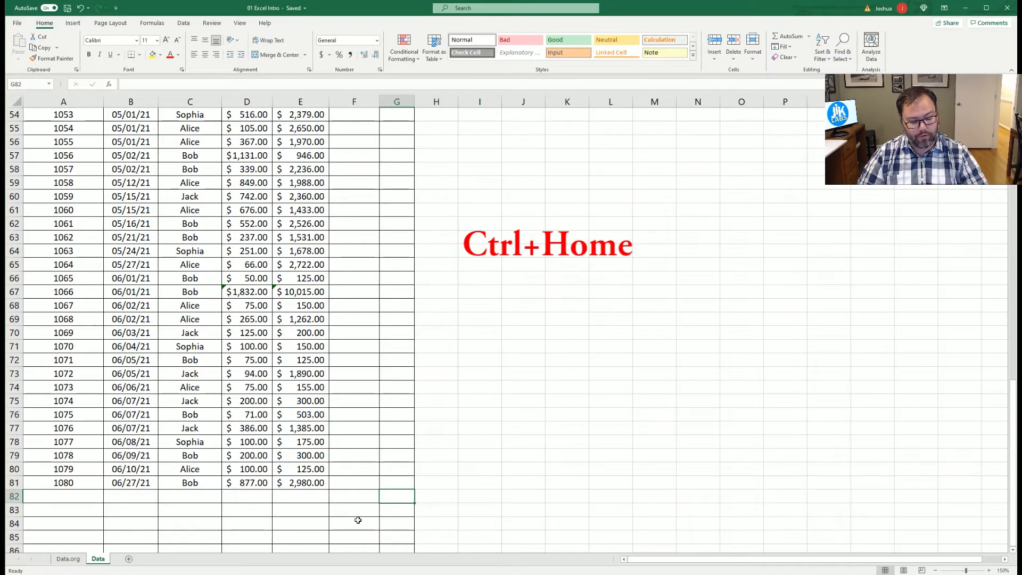
{"action": "key", "text": "ctrl+Home"}
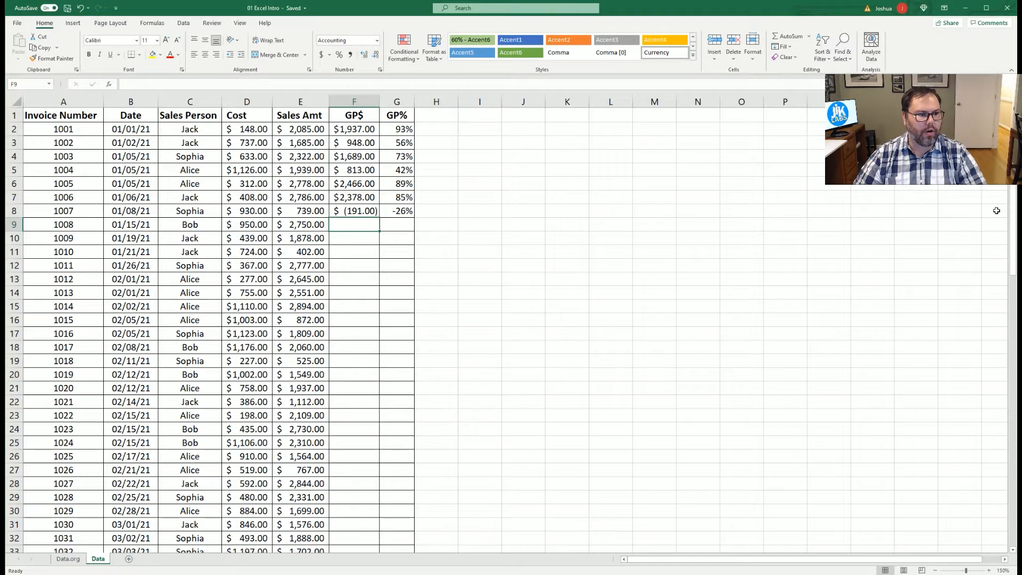
Select the empty cell S9 and jump to the first cell of row 9.
{"action": "left_click", "coordinate": [917, 229]}
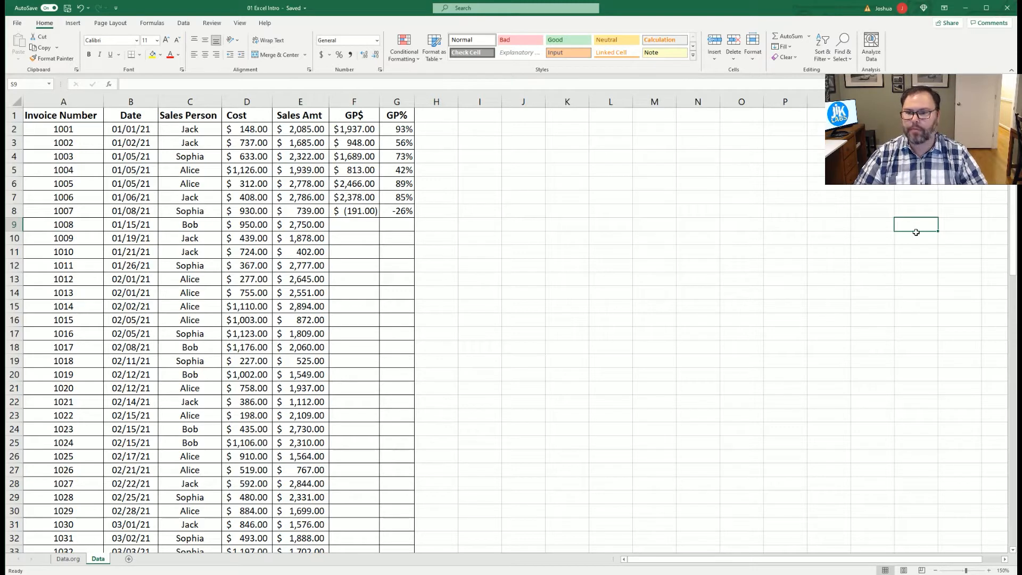
{"action": "key", "text": "Home"}
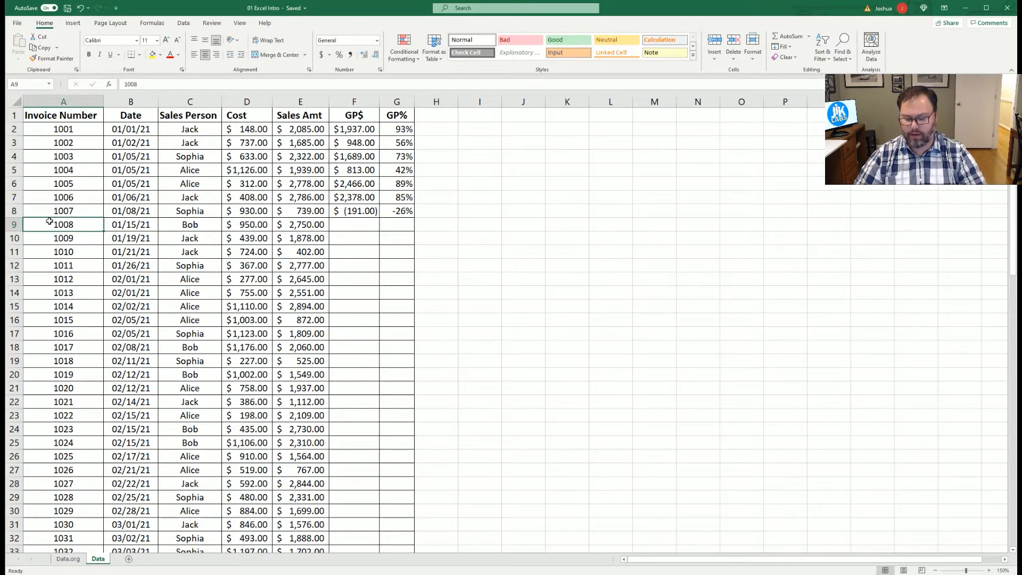
From A4, jump to the last filled cell of the Invoice Number column and check the cell below it.
{"action": "key", "text": "Up"}
{"action": "key", "text": "Up"}
{"action": "key", "text": "Up"}
{"action": "key", "text": "Up"}
{"action": "key", "text": "Up"}
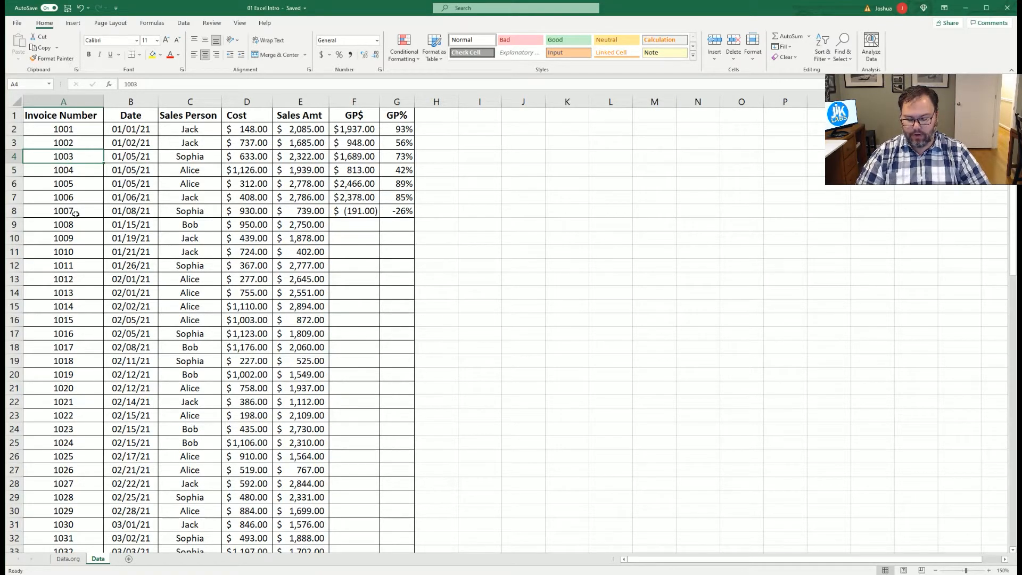
{"action": "key", "text": "End"}
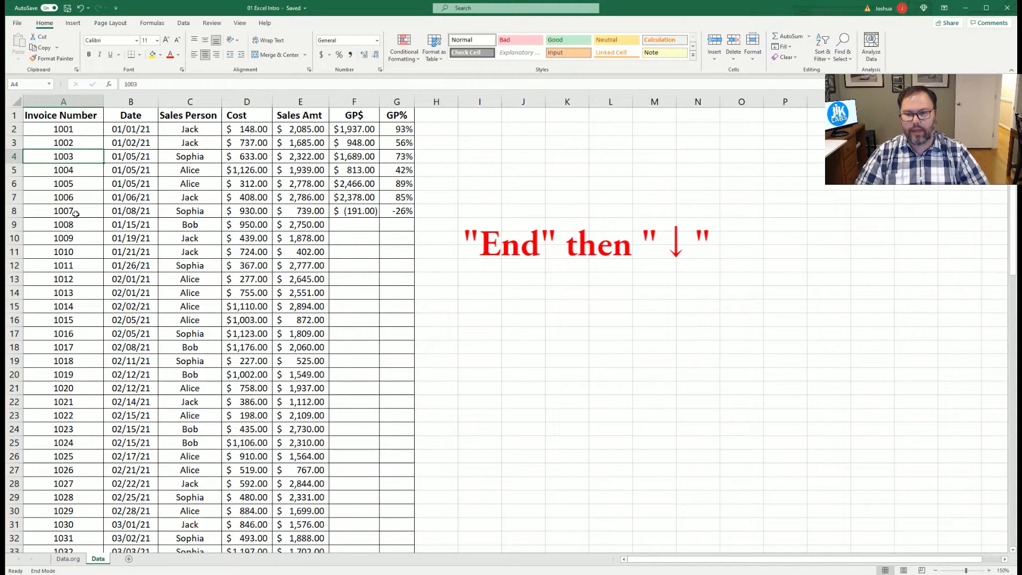
{"action": "key", "text": "Down"}
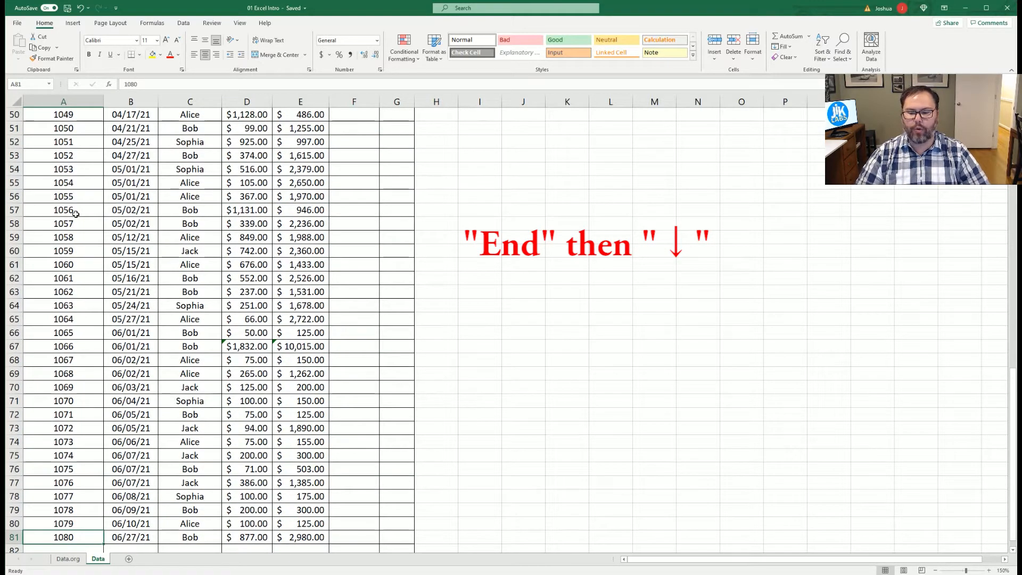
{"action": "key", "text": "Down"}
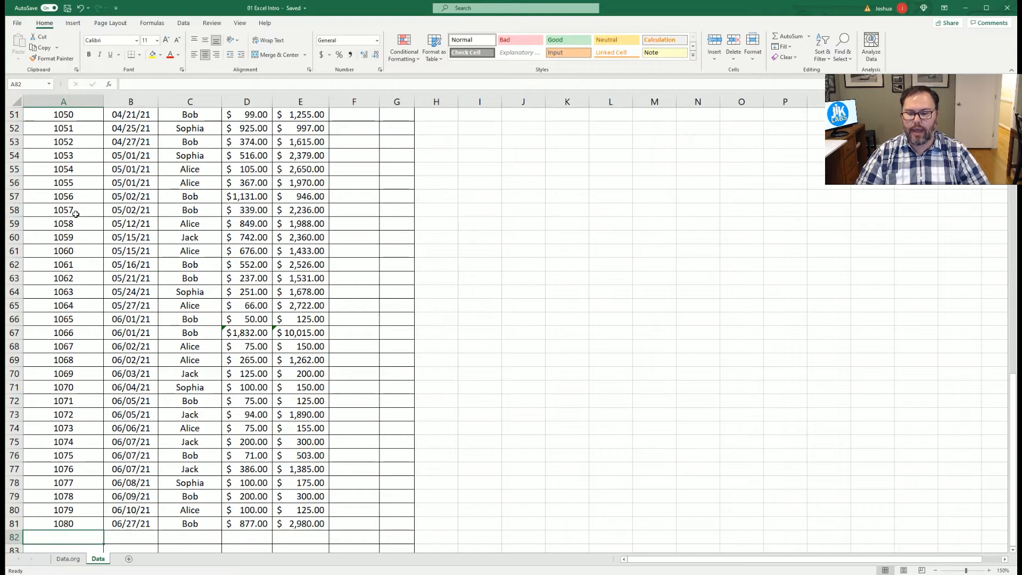
{"action": "key", "text": "Up"}
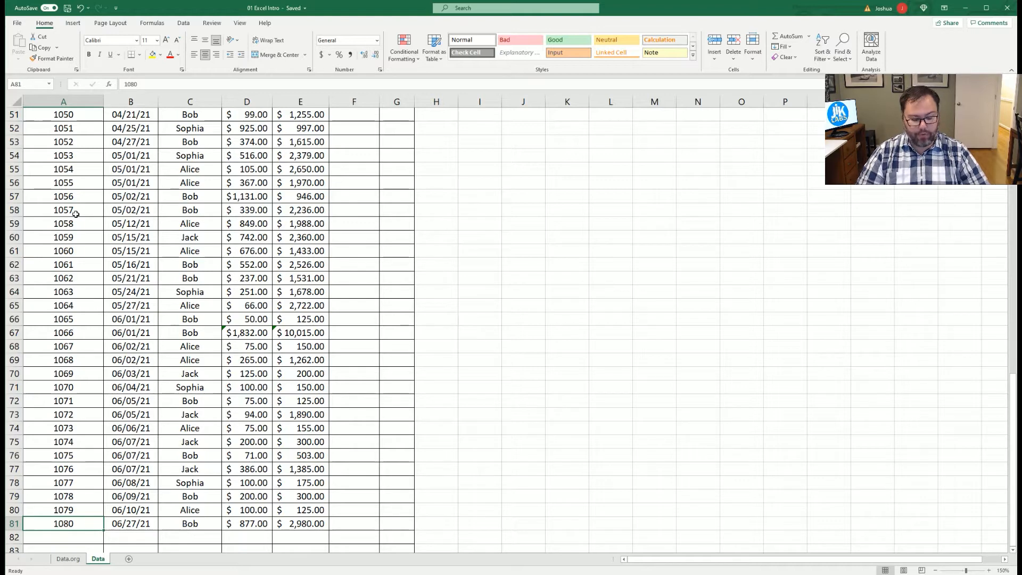
Jump to the last filled cell of row 81, then to the top of the Sales Amt column.
{"action": "key", "text": "End"}
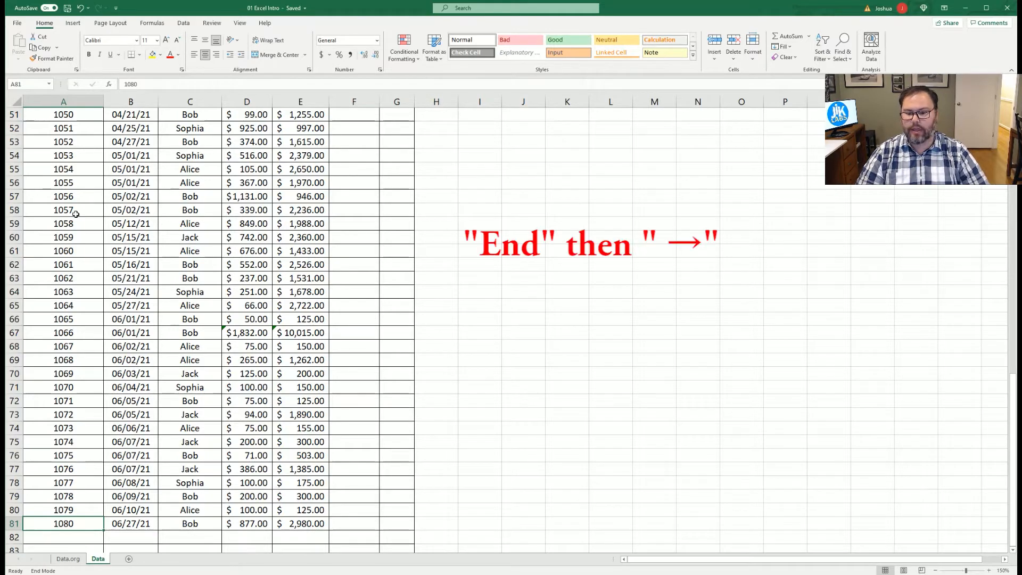
{"action": "key", "text": "Right"}
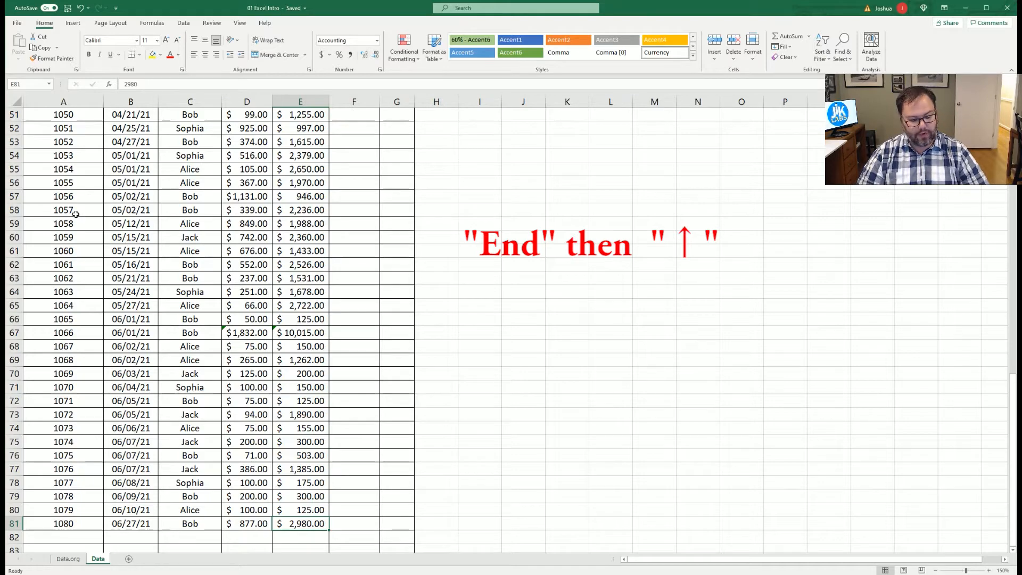
{"action": "key", "text": "End"}
{"action": "key", "text": "Up"}
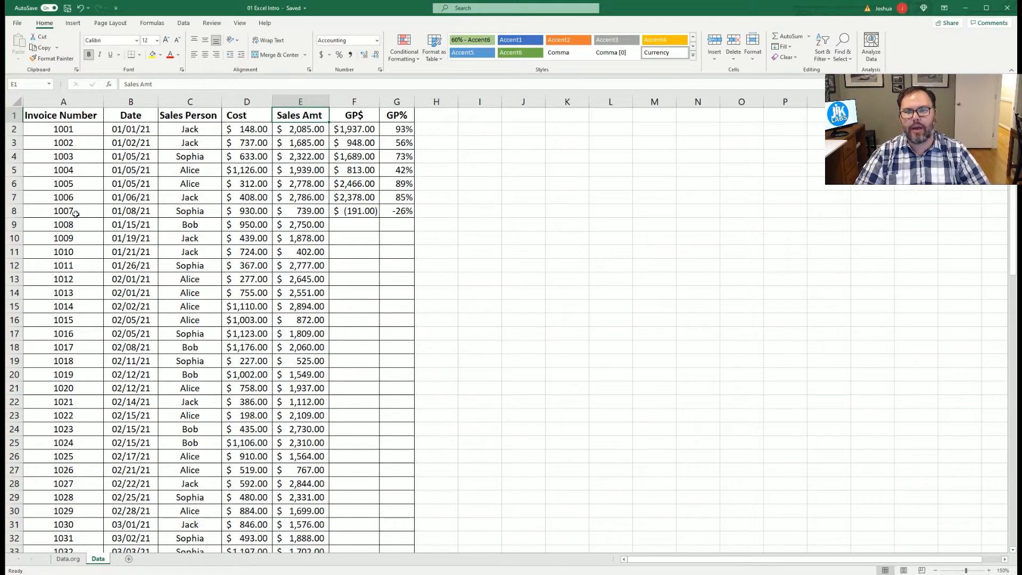
Go to A2 and jump to the last filled cell of row 2 in the GP% column.
{"action": "key", "text": "Left"}
{"action": "key", "text": "Left"}
{"action": "key", "text": "Left"}
{"action": "key", "text": "Left"}
{"action": "key", "text": "Down"}
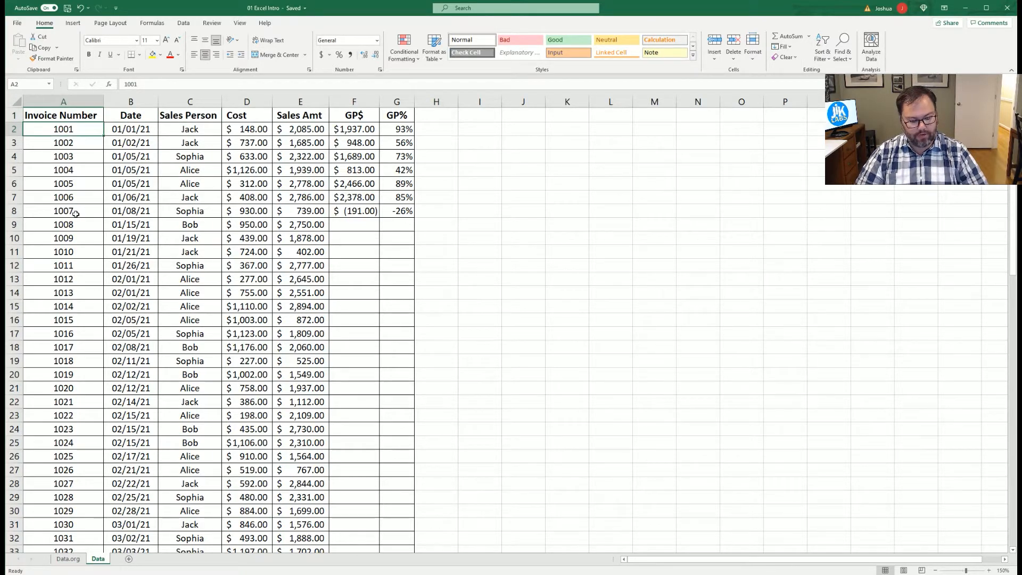
{"action": "key", "text": "ctrl+Right"}
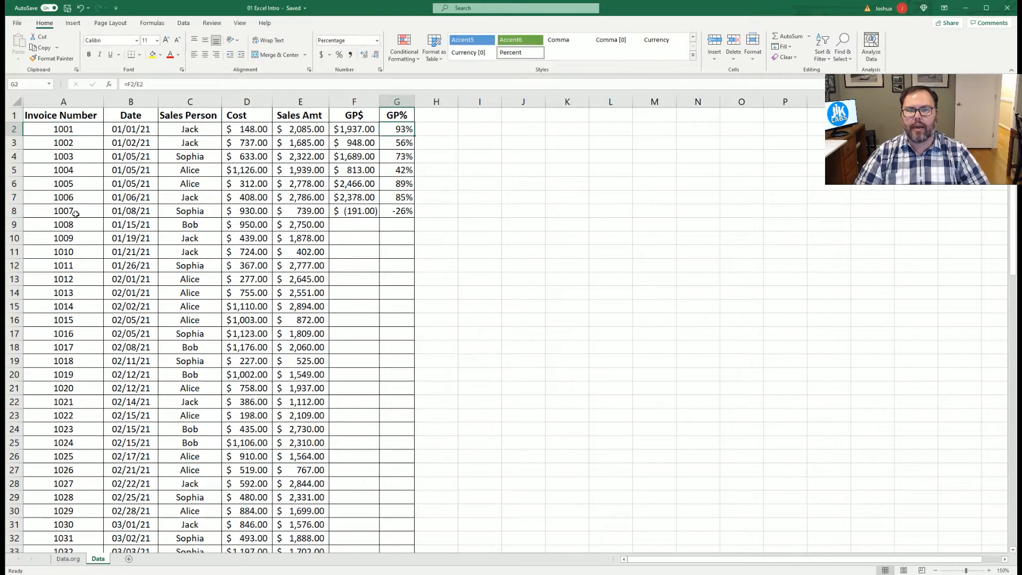
Go to A9 and jump to the last filled cell of row 9 in the Sales Amt column.
{"action": "key", "text": "Left"}
{"action": "key", "text": "Left"}
{"action": "key", "text": "Left"}
{"action": "key", "text": "Left"}
{"action": "key", "text": "Left"}
{"action": "key", "text": "Left"}
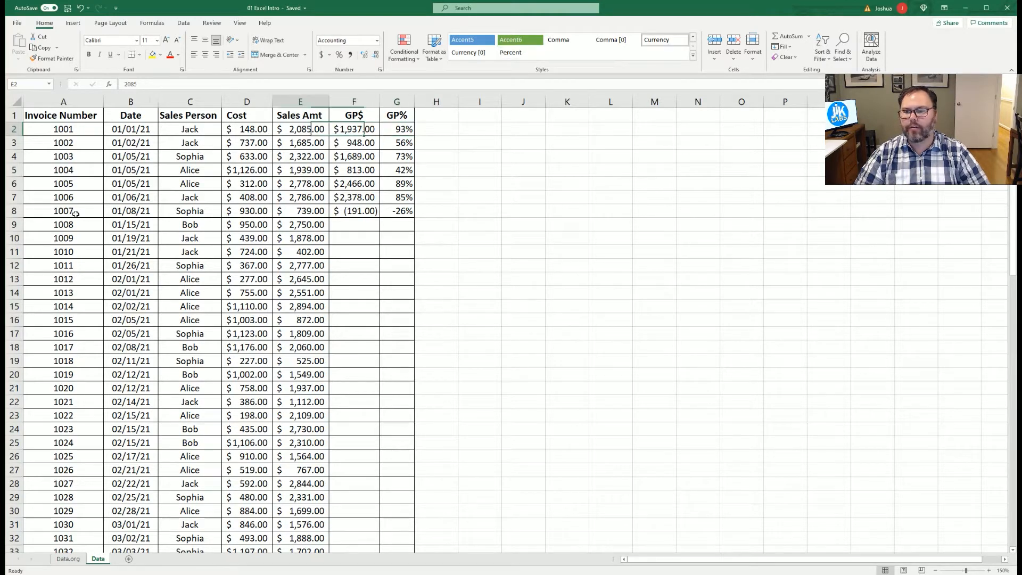
{"action": "left_click", "coordinate": [42, 222]}
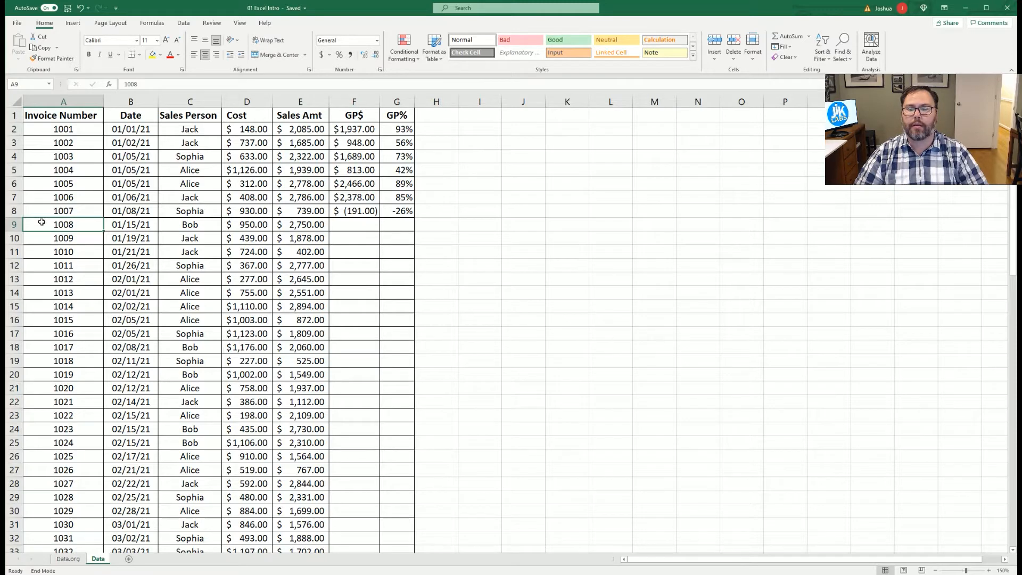
{"action": "key", "text": "ctrl+Right"}
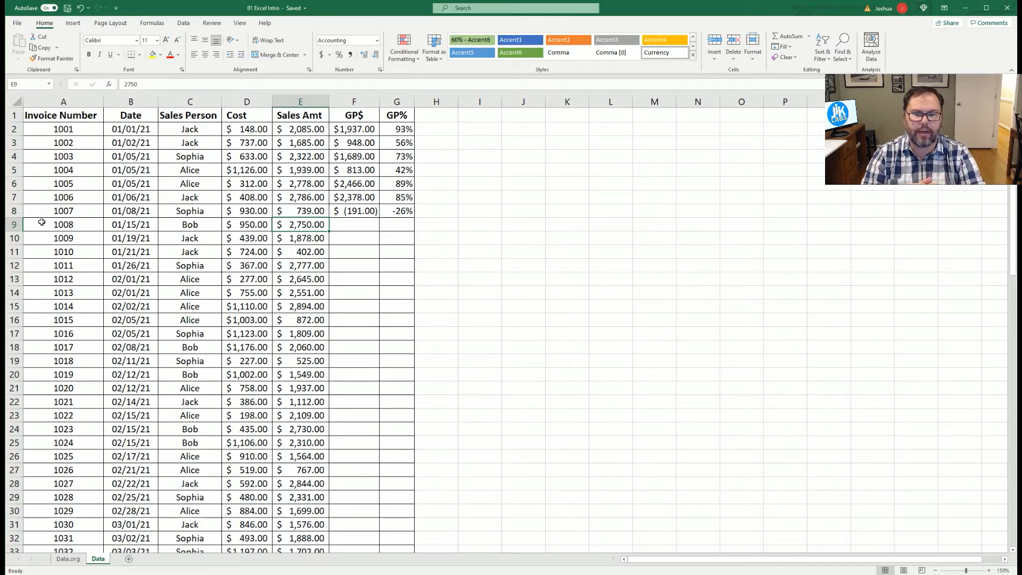
Clear the contents of the entire row 38, leaving the blank row in place.
{"action": "scroll", "coordinate": [66, 394], "scroll_direction": "down", "scroll_amount": 5}
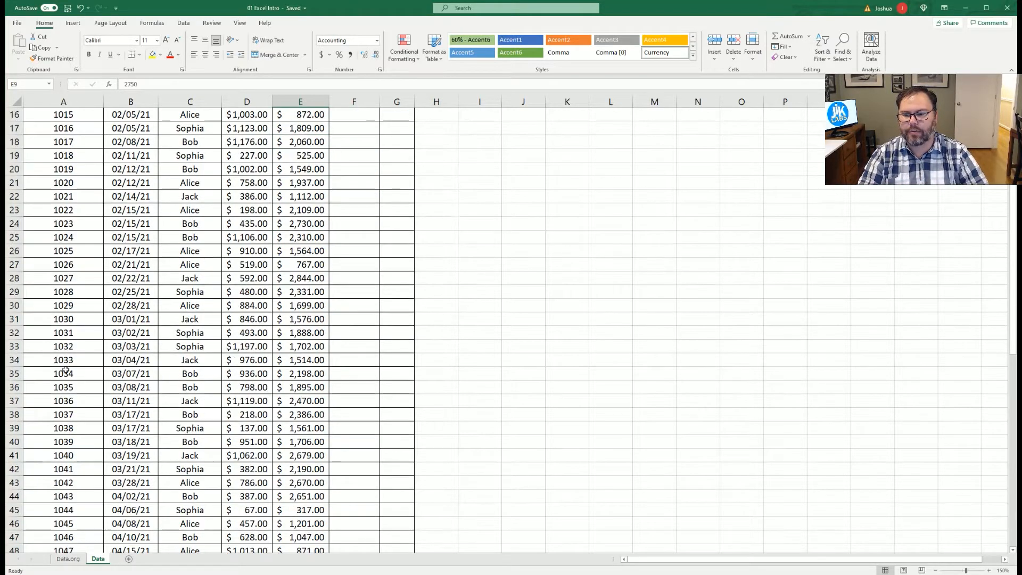
{"action": "left_click", "coordinate": [9, 410]}
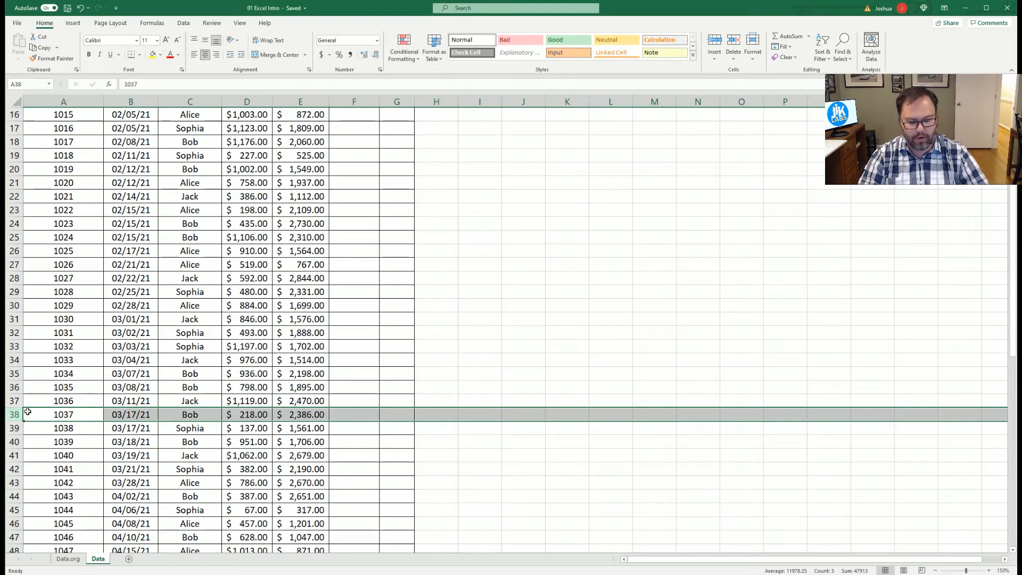
{"action": "key", "text": "Delete"}
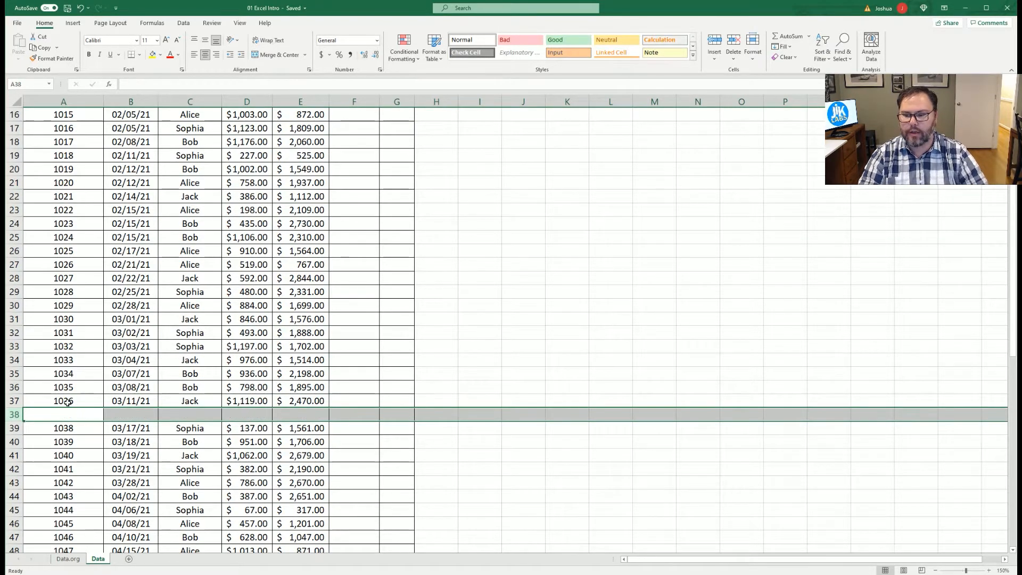
Go to A2 and jump down the Invoice Number column to the last filled cell above the blank row 38.
{"action": "scroll", "coordinate": [62, 402], "scroll_direction": "up", "scroll_amount": 5}
{"action": "left_click", "coordinate": [101, 135]}
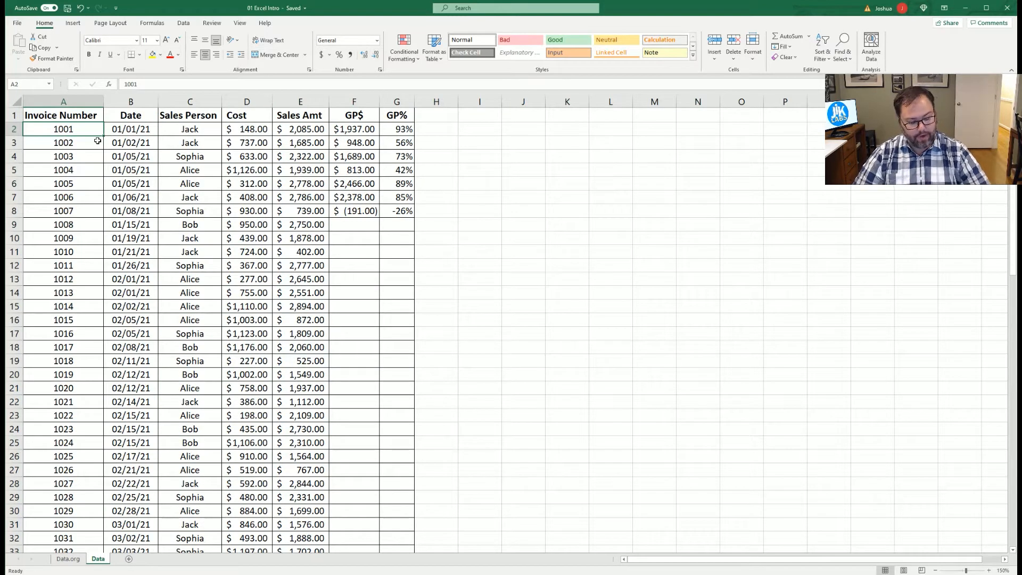
{"action": "key", "text": "End"}
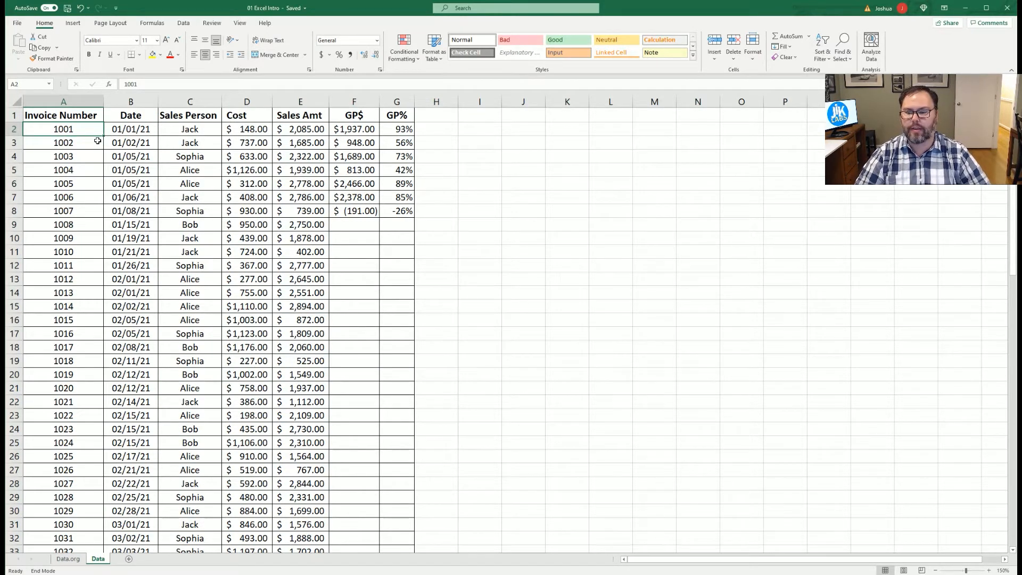
{"action": "key", "text": "Down"}
{"action": "scroll", "coordinate": [85, 399], "scroll_direction": "down", "scroll_amount": 3}
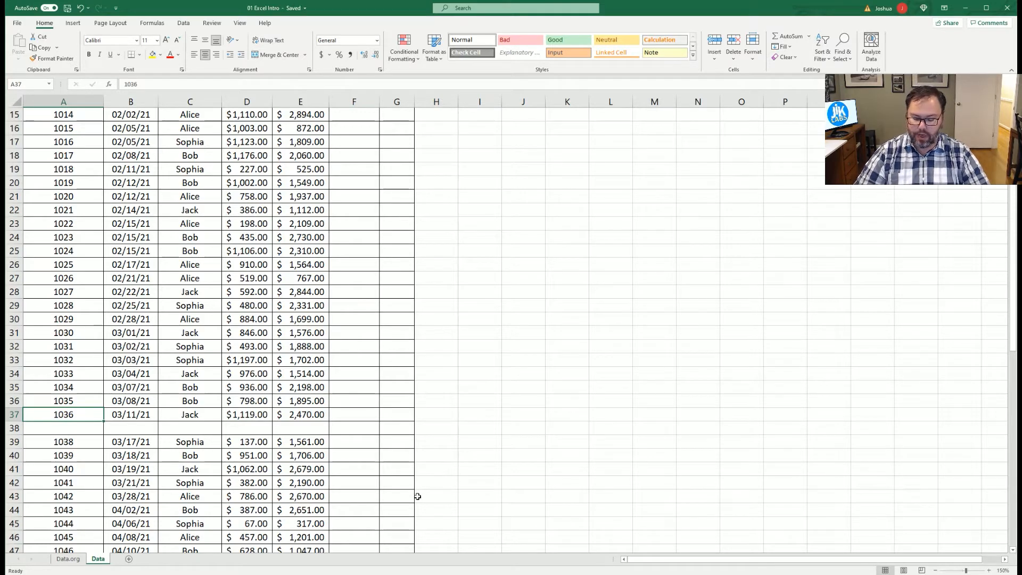
Undo the clearing of row 38 and go back to the top of the sheet.
{"action": "key", "text": "ctrl+z"}
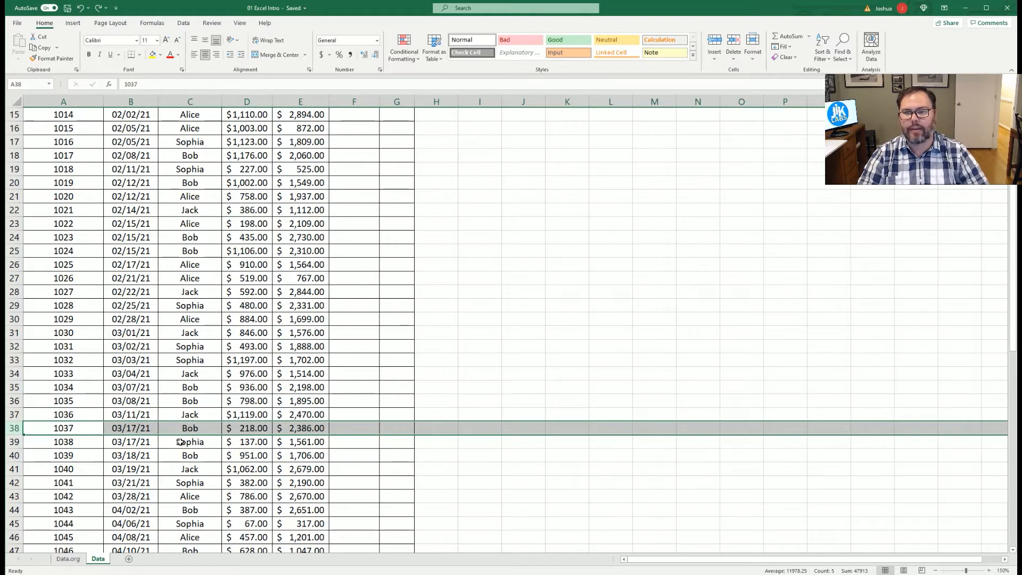
{"action": "scroll", "coordinate": [184, 442], "scroll_direction": "up", "scroll_amount": 5}
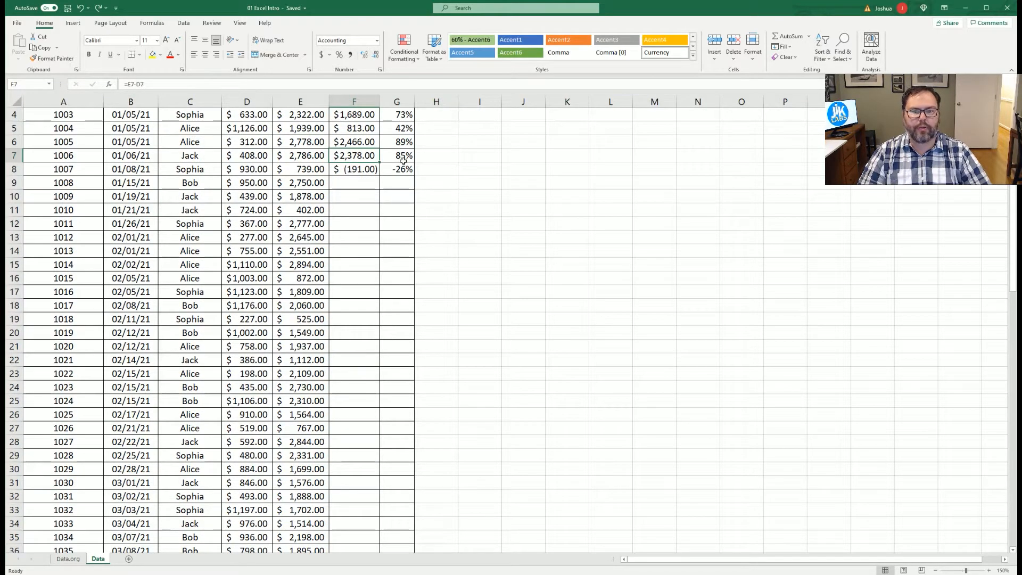
{"action": "scroll", "coordinate": [291, 228], "scroll_direction": "up", "scroll_amount": 1}
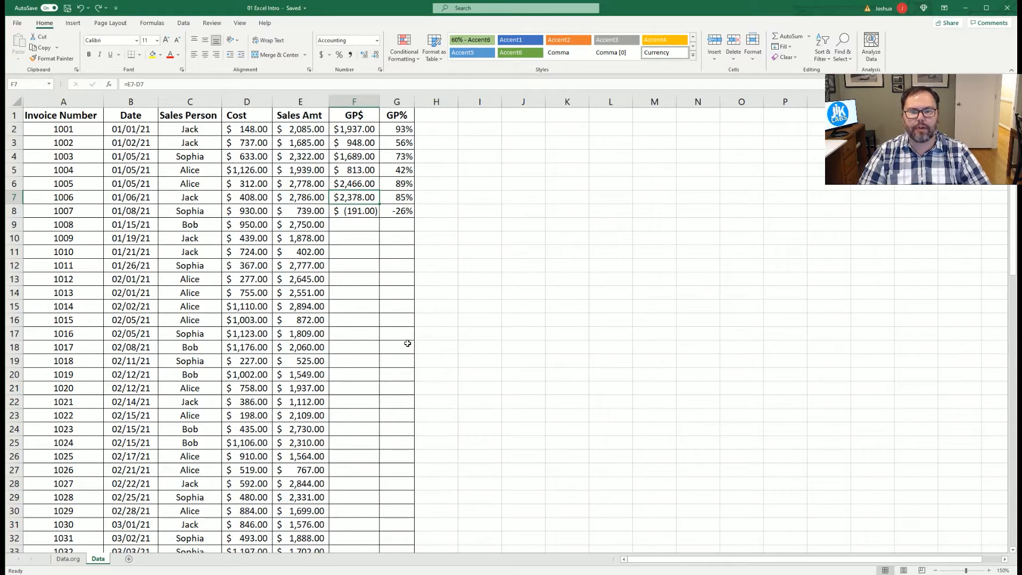
Copy the GP$ and GP% formulas in F8:G8.
{"action": "left_click_drag", "start_coordinate": [347, 211], "coordinate": [394, 216]}
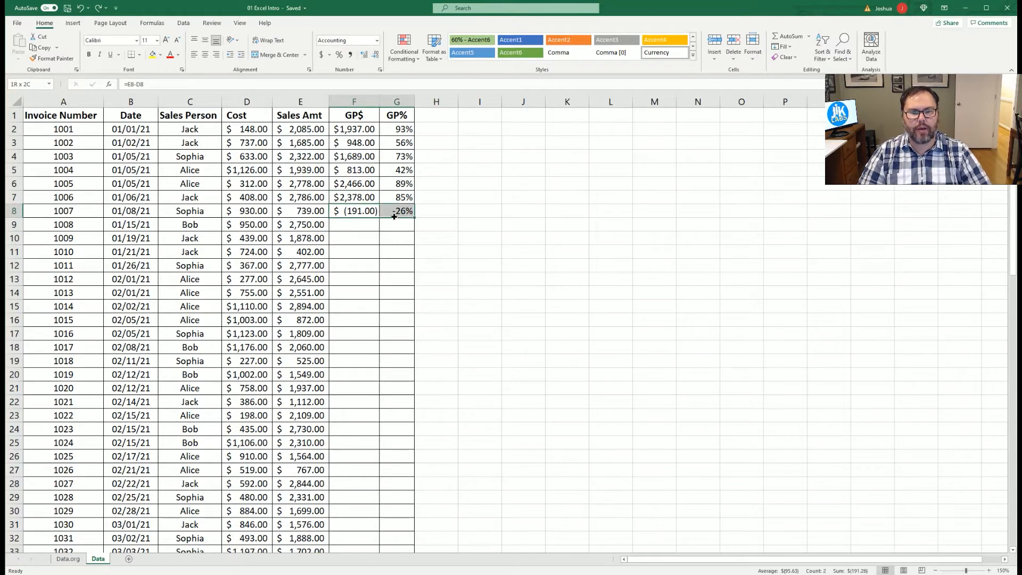
{"action": "left_click", "coordinate": [353, 223]}
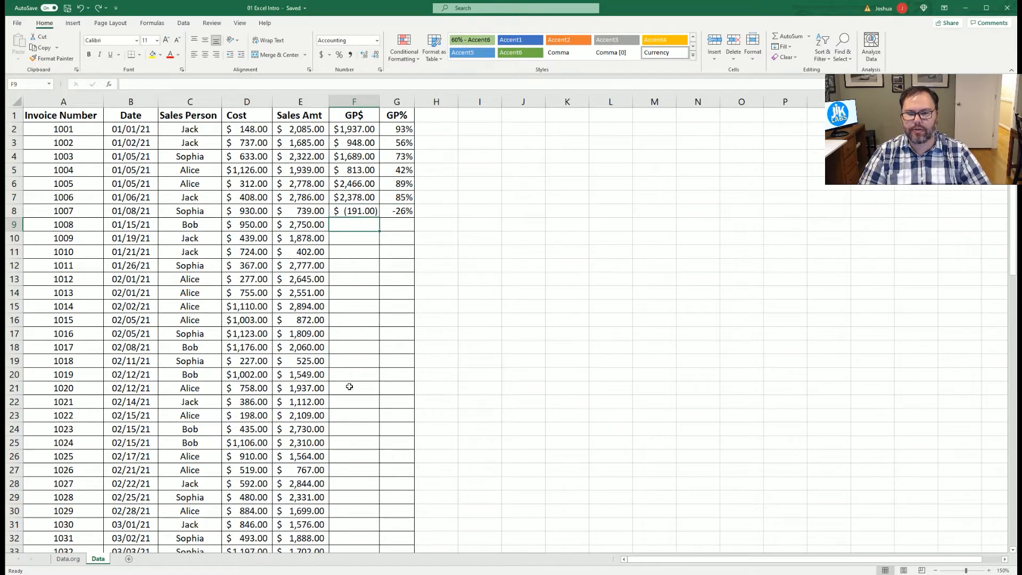
{"action": "left_click", "coordinate": [364, 211]}
{"action": "left_click_drag", "start_coordinate": [389, 215], "coordinate": [391, 215]}
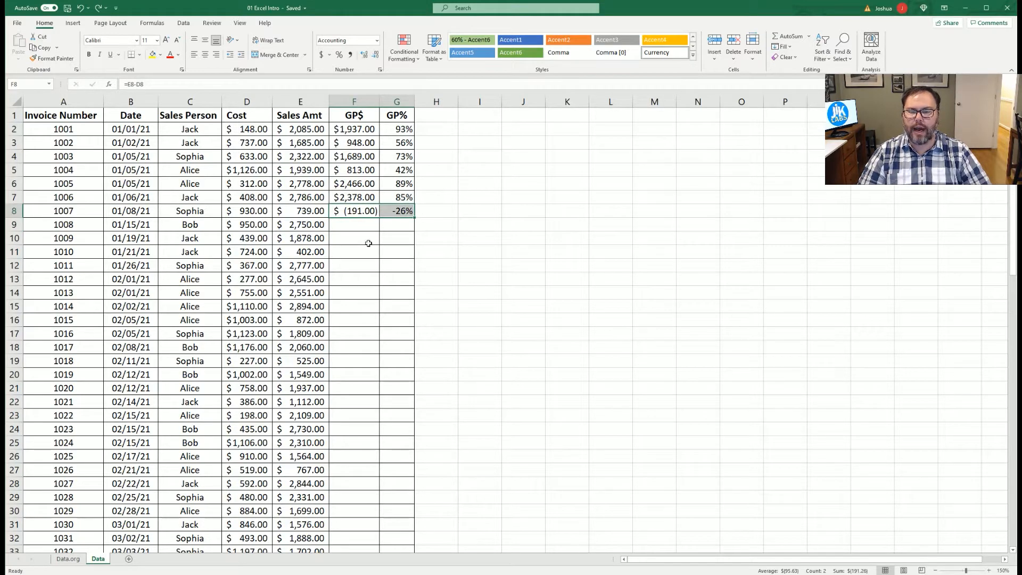
{"action": "mouse_move", "coordinate": [415, 218]}
{"action": "left_mouse_down"}
{"action": "mouse_move", "coordinate": [411, 529]}
{"action": "mouse_move", "coordinate": [416, 118]}
{"action": "mouse_move", "coordinate": [448, 132]}
{"action": "mouse_move", "coordinate": [431, 121]}
{"action": "mouse_move", "coordinate": [426, 330]}
{"action": "mouse_move", "coordinate": [437, 37]}
{"action": "mouse_move", "coordinate": [358, 565]}
{"action": "mouse_move", "coordinate": [358, 158]}
{"action": "mouse_move", "coordinate": [328, 441]}
{"action": "mouse_move", "coordinate": [339, 195]}
{"action": "mouse_move", "coordinate": [377, 282]}
{"action": "mouse_move", "coordinate": [397, 128]}
{"action": "mouse_move", "coordinate": [411, 160]}
{"action": "mouse_move", "coordinate": [410, 218]}
{"action": "mouse_move", "coordinate": [422, 222]}
{"action": "left_mouse_up"}
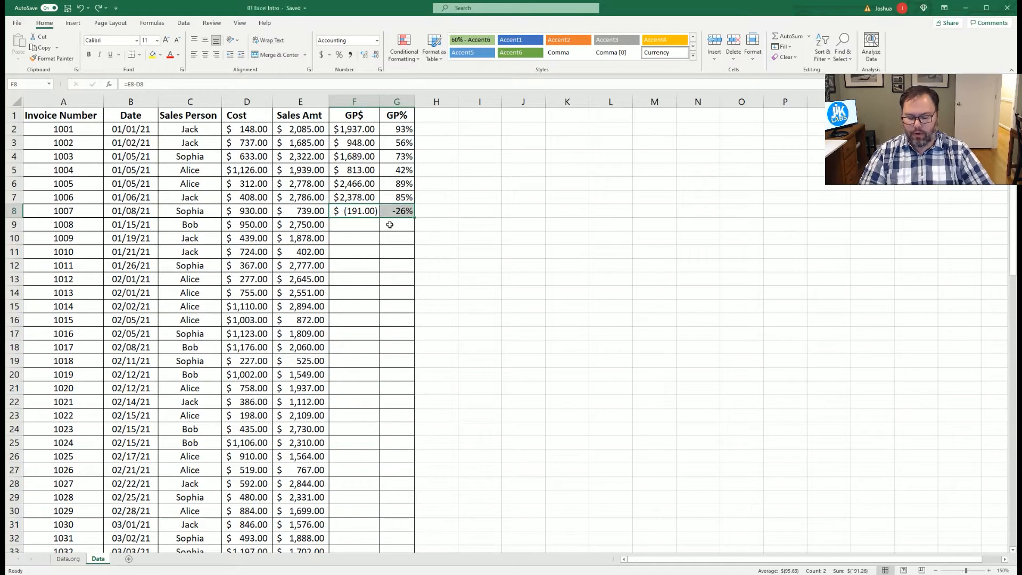
{"action": "key", "text": "ctrl+c"}
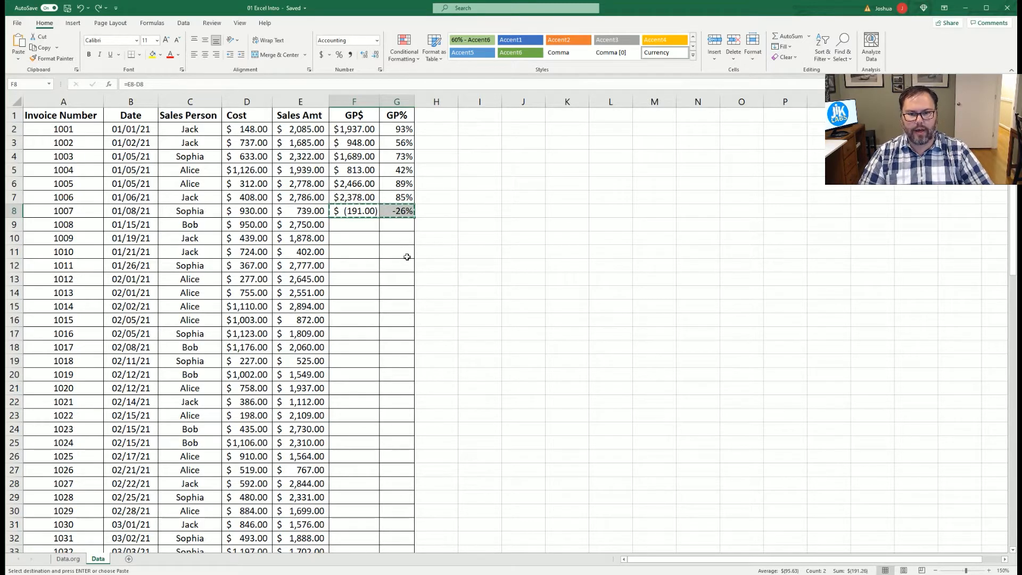
Extend the selection from row 8 through G81 and paste the copied GP$ and GP% formulas into it.
{"action": "scroll", "coordinate": [405, 249], "scroll_direction": "down", "scroll_amount": 20}
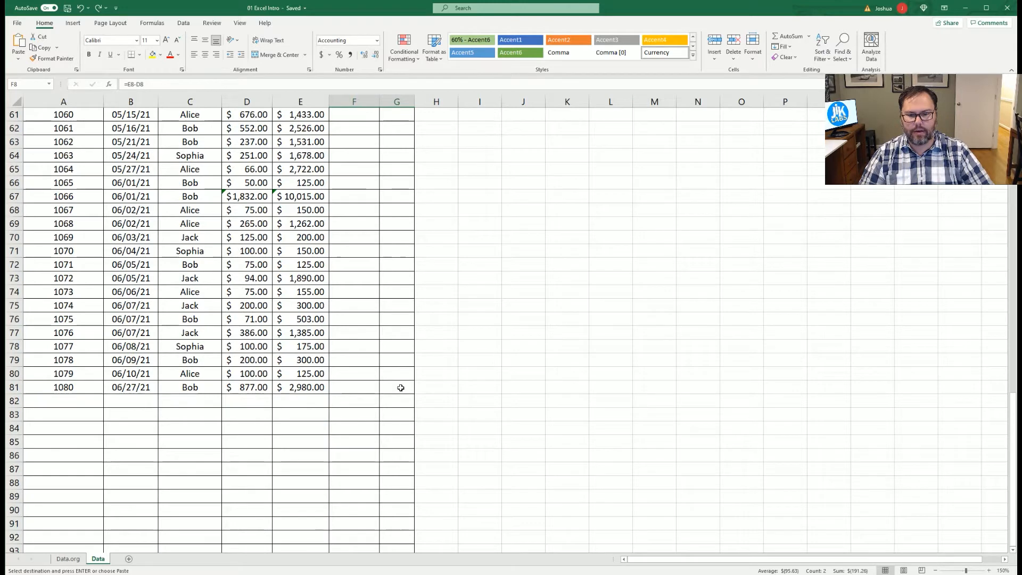
{"action": "left_click", "coordinate": [402, 387], "text": "shift"}
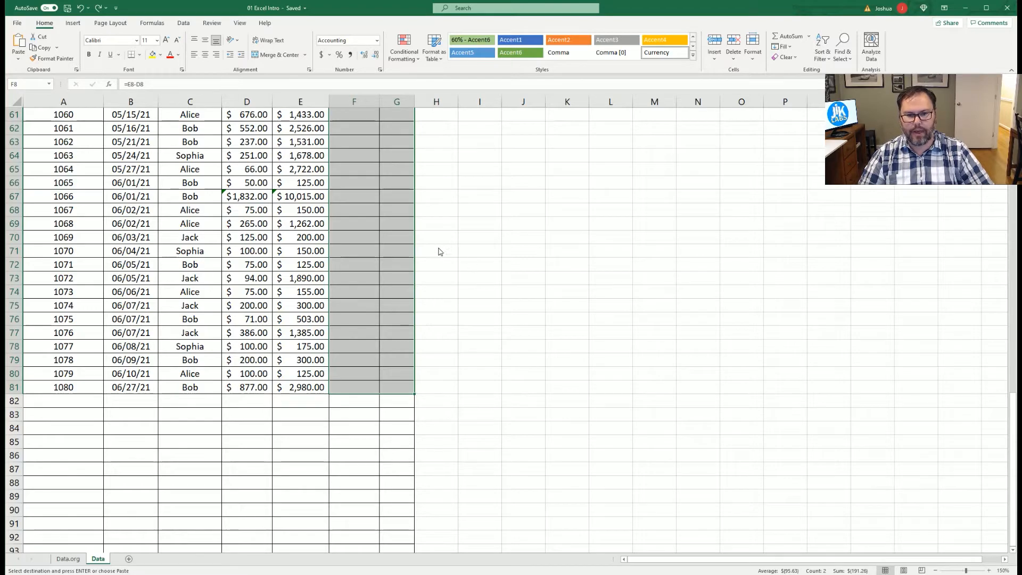
{"action": "key", "text": "ctrl+v"}
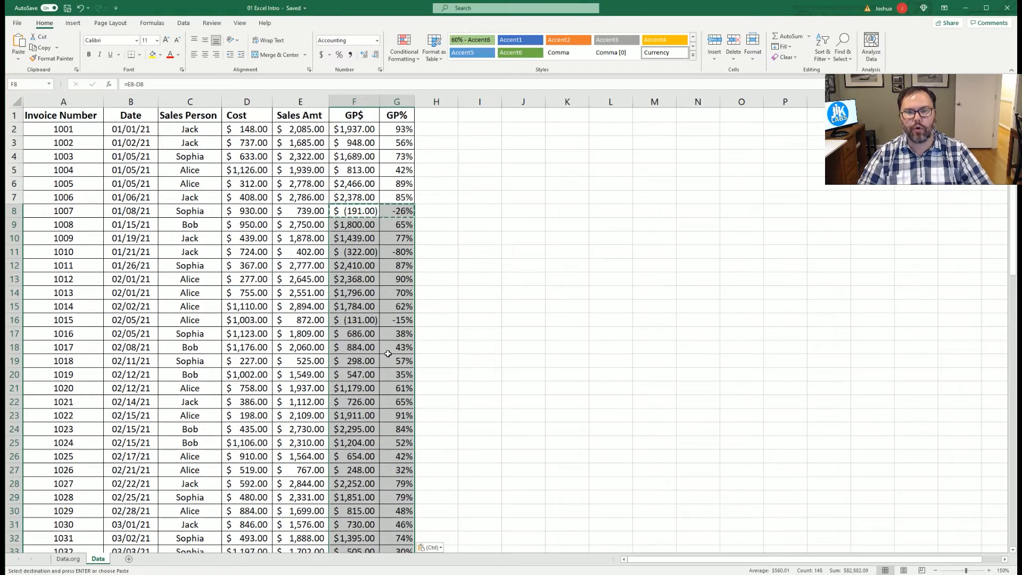
Go to F2 and jump to the last filled cell of the GP$ column.
{"action": "left_click", "coordinate": [358, 131]}
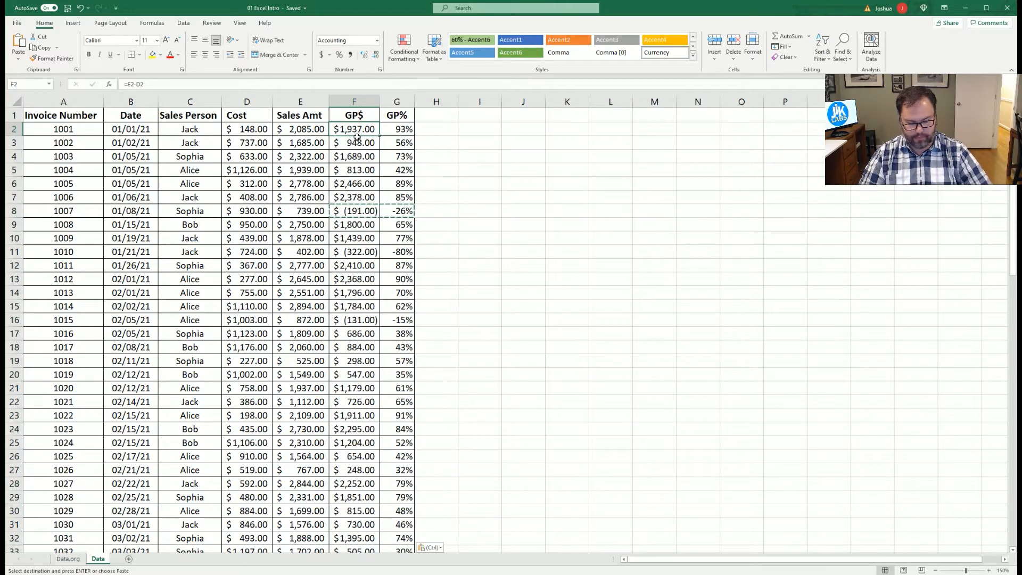
{"action": "key", "text": "ctrl+Down"}
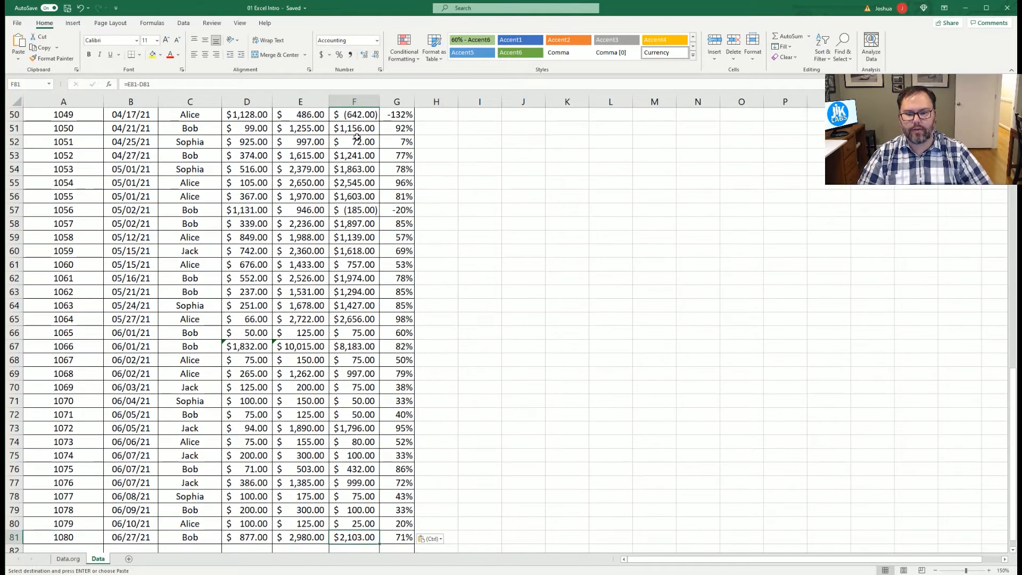
{"action": "key", "text": "Left"}
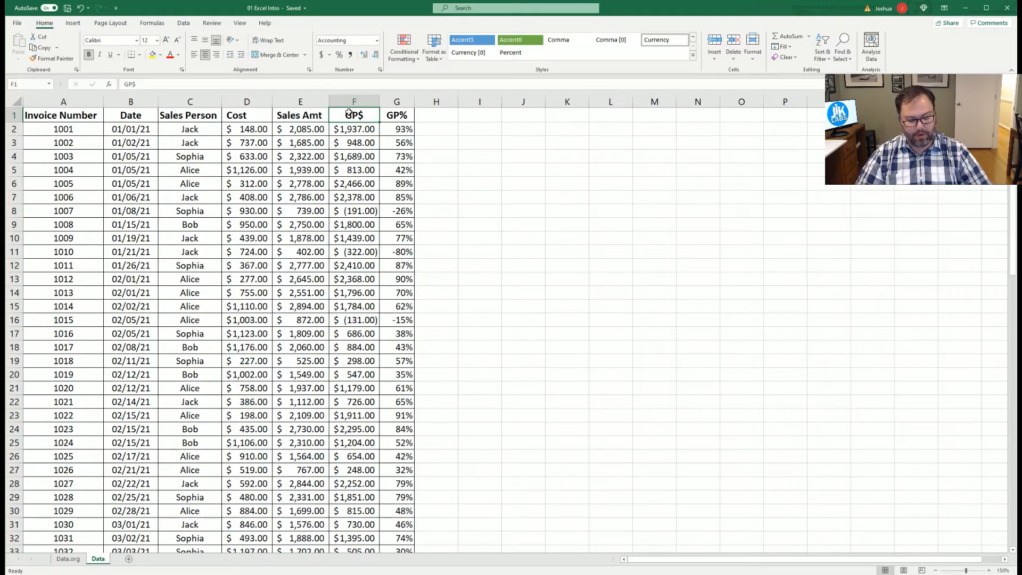
Jump from the GP$ header in F1 to the bottom of its data, and return to A1.
{"action": "key", "text": "End"}
{"action": "key", "text": "Down"}
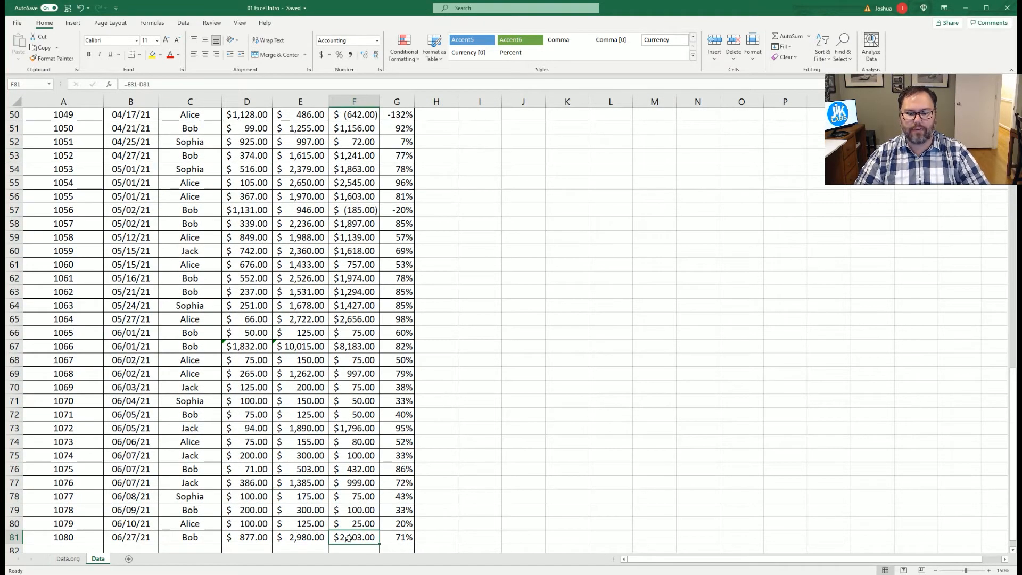
{"action": "key", "text": "ctrl+Home"}
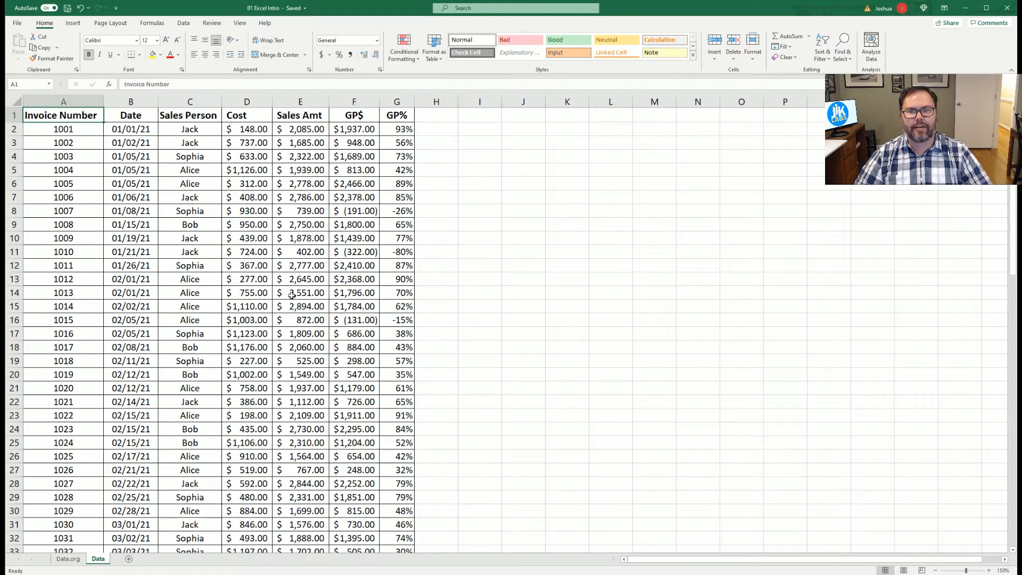
Select the whole data range starting from cell B4 and check how far down the selection extends.
{"action": "left_click", "coordinate": [124, 160]}
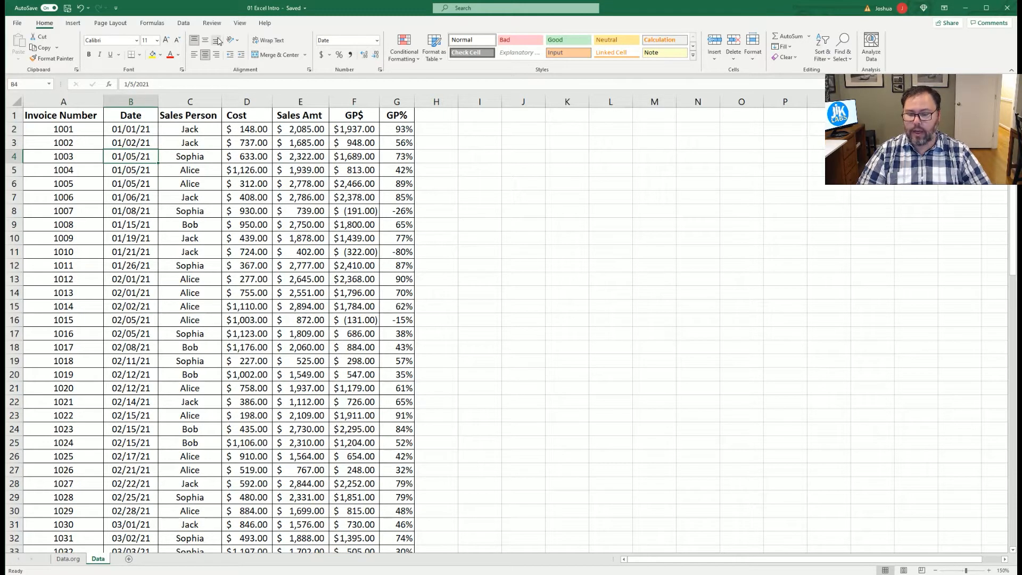
{"action": "key", "text": "ctrl+a"}
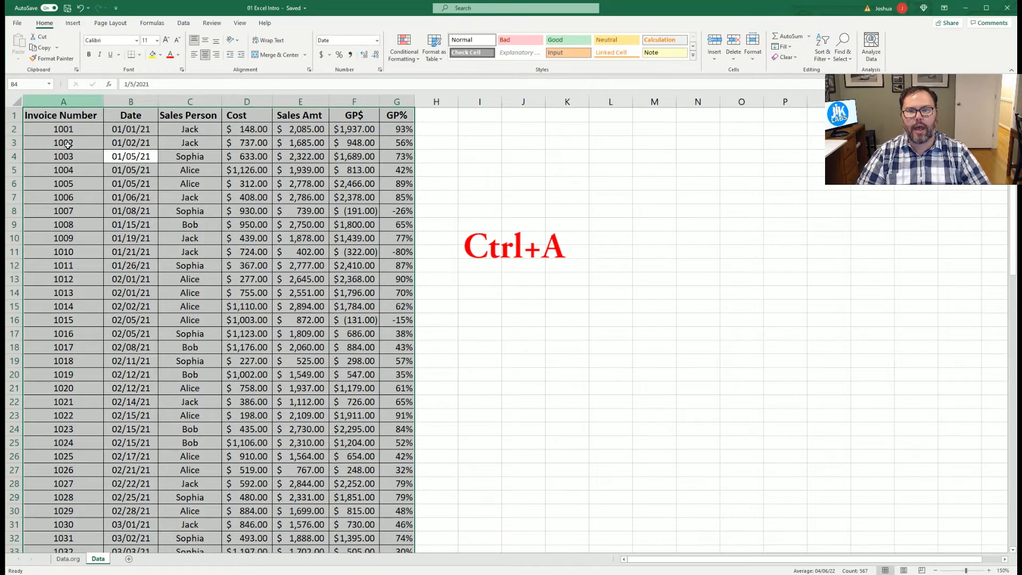
{"action": "scroll", "coordinate": [125, 227], "scroll_direction": "down", "scroll_amount": 20}
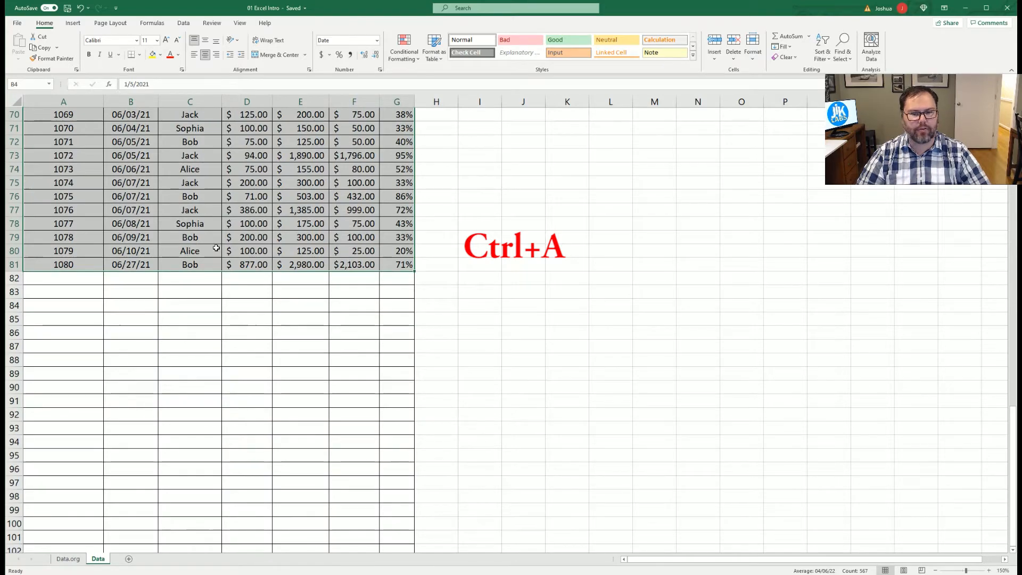
{"action": "scroll", "coordinate": [210, 244], "scroll_direction": "up", "scroll_amount": 1}
{"action": "scroll", "coordinate": [208, 239], "scroll_direction": "up", "scroll_amount": 17}
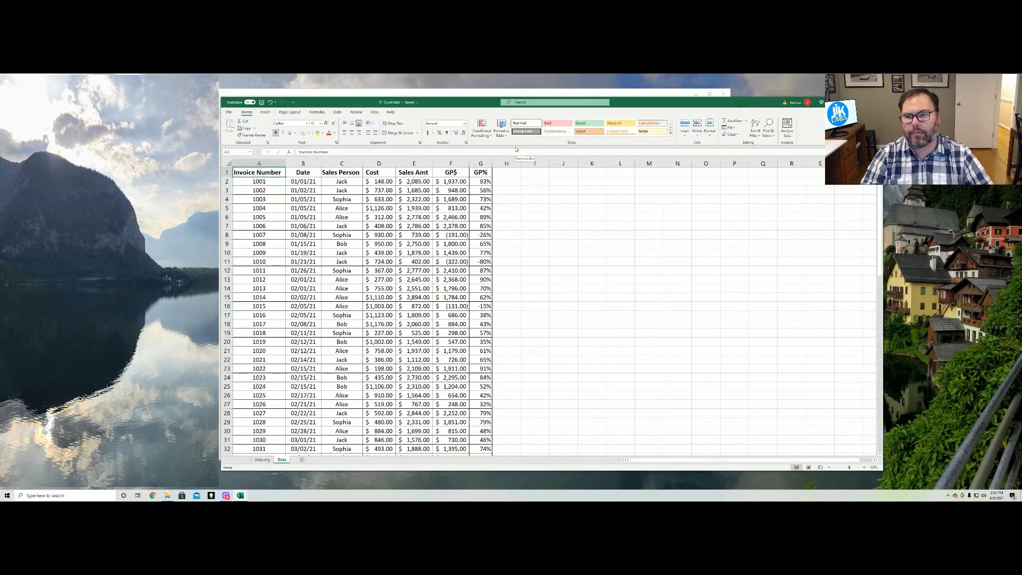
Sort the invoice data by Invoice Number in descending order.
{"action": "left_click", "coordinate": [338, 111]}
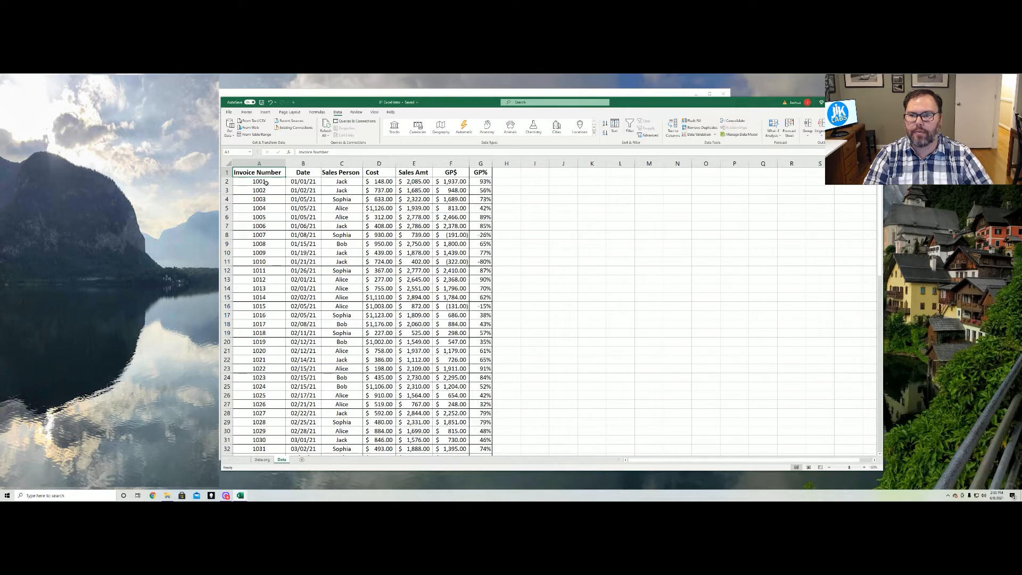
{"action": "left_click", "coordinate": [606, 134]}
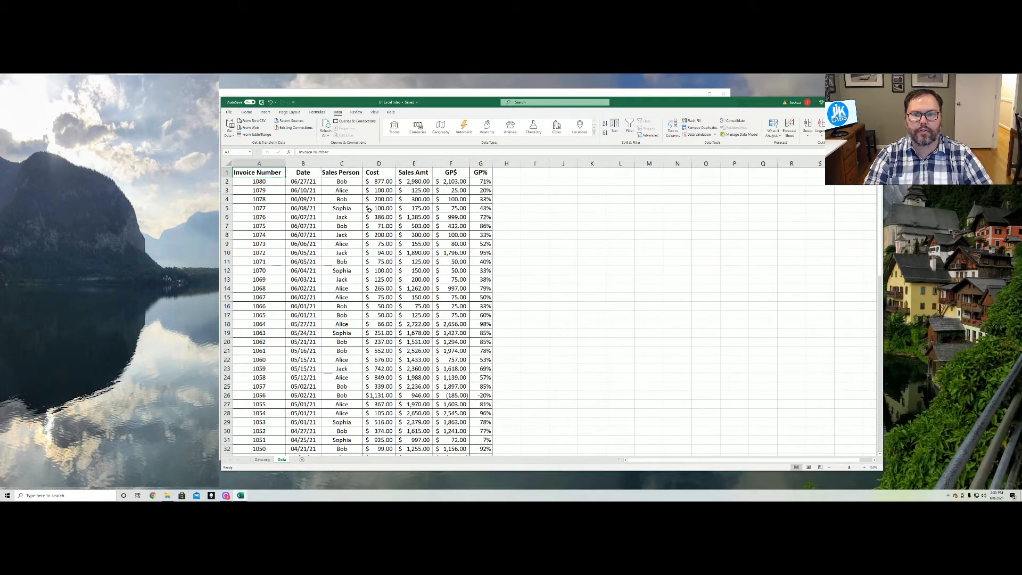
Sort the invoice data by Sales Amt from largest to smallest and review the sorted rows.
{"action": "left_click", "coordinate": [416, 176]}
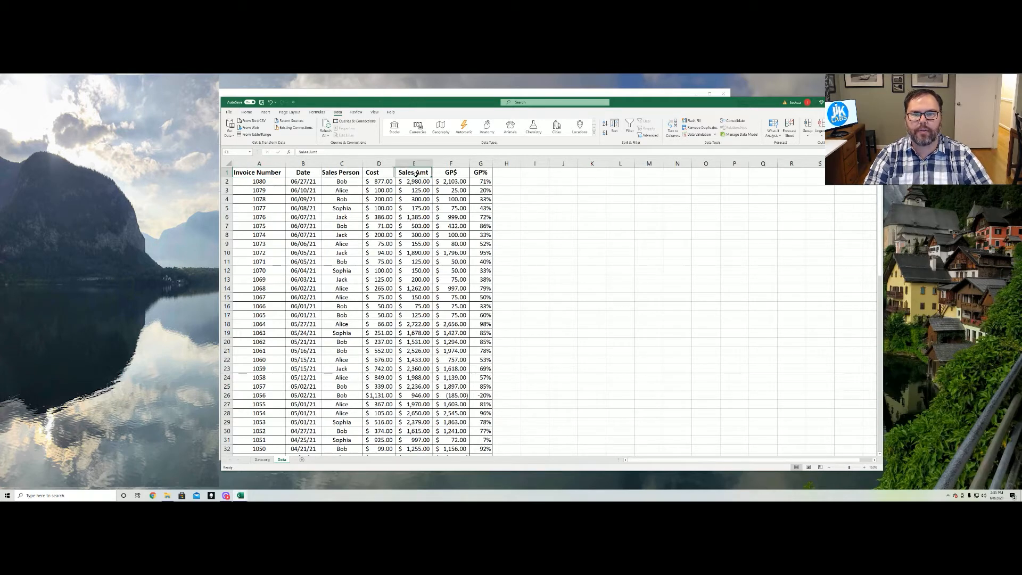
{"action": "left_click", "coordinate": [605, 135]}
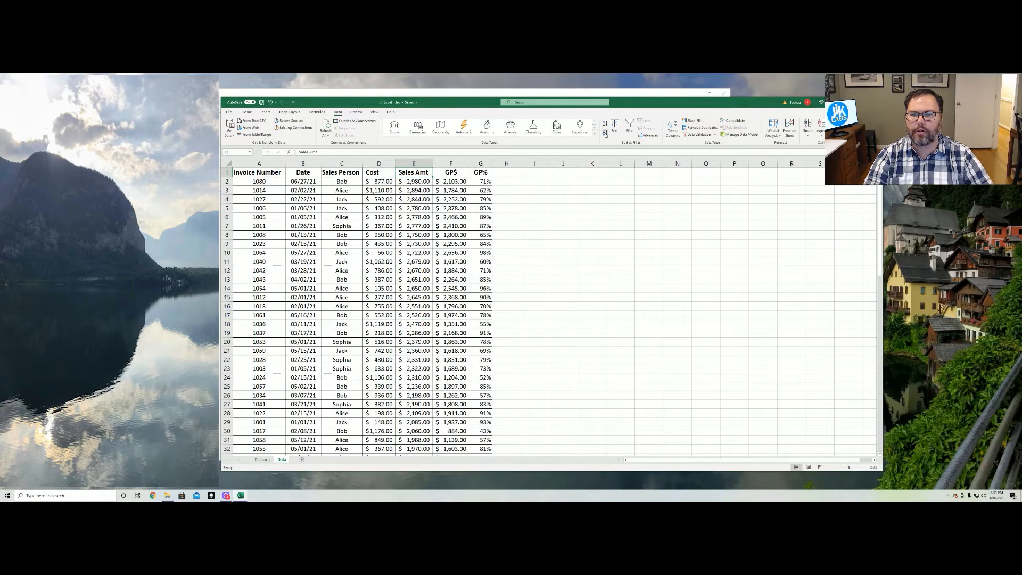
{"action": "scroll", "coordinate": [411, 281], "scroll_direction": "down", "scroll_amount": 10}
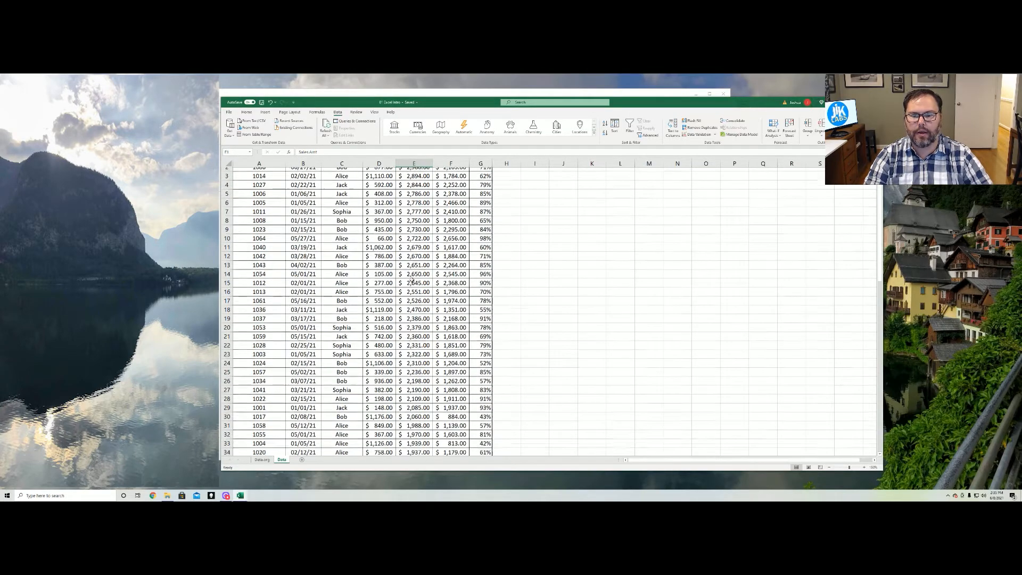
{"action": "scroll", "coordinate": [424, 342], "scroll_direction": "down", "scroll_amount": 10}
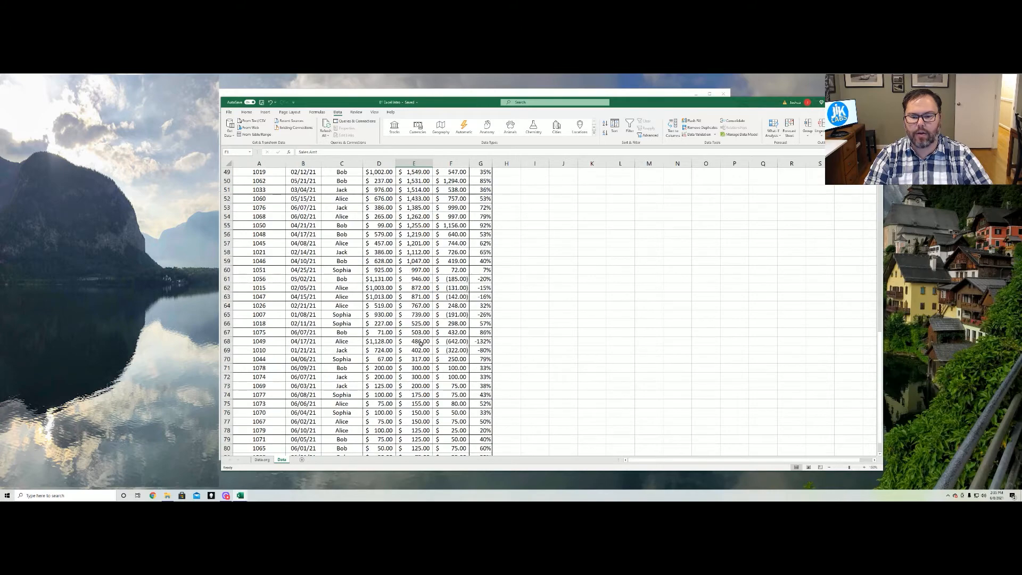
{"action": "scroll", "coordinate": [408, 336], "scroll_direction": "up", "scroll_amount": 20}
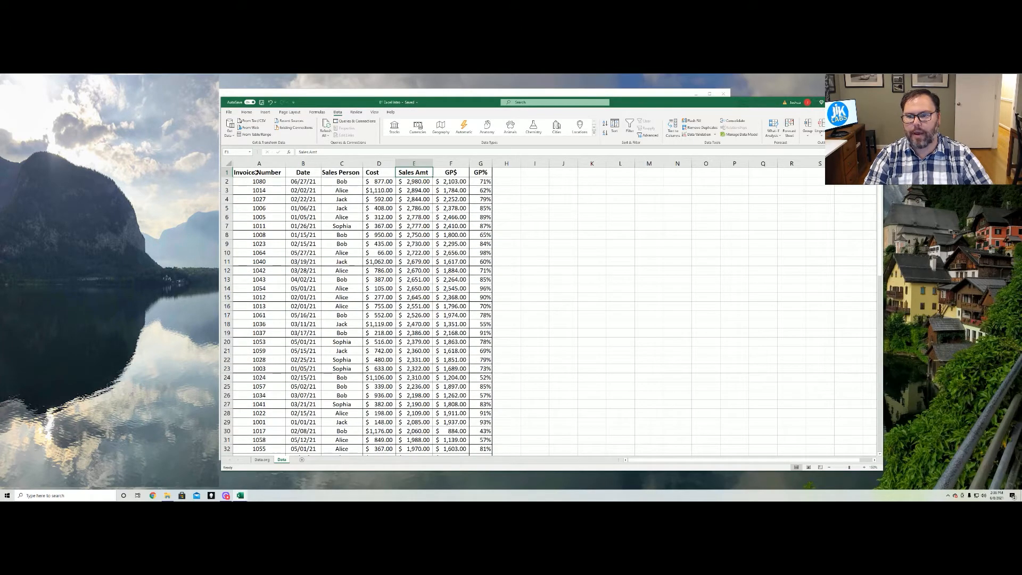
Sort the invoice data by Invoice Number in ascending order.
{"action": "left_click", "coordinate": [256, 173]}
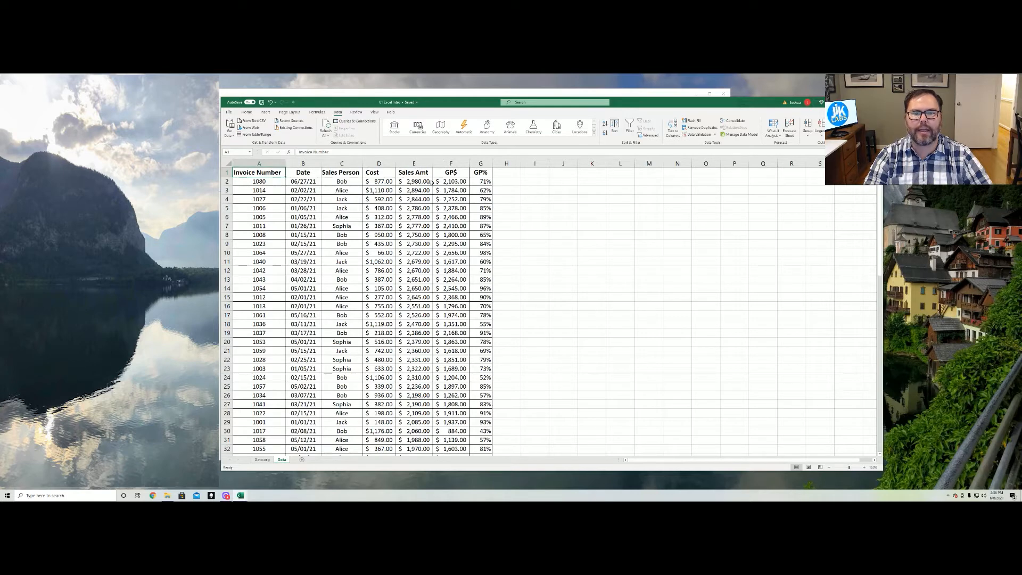
{"action": "left_click", "coordinate": [451, 172]}
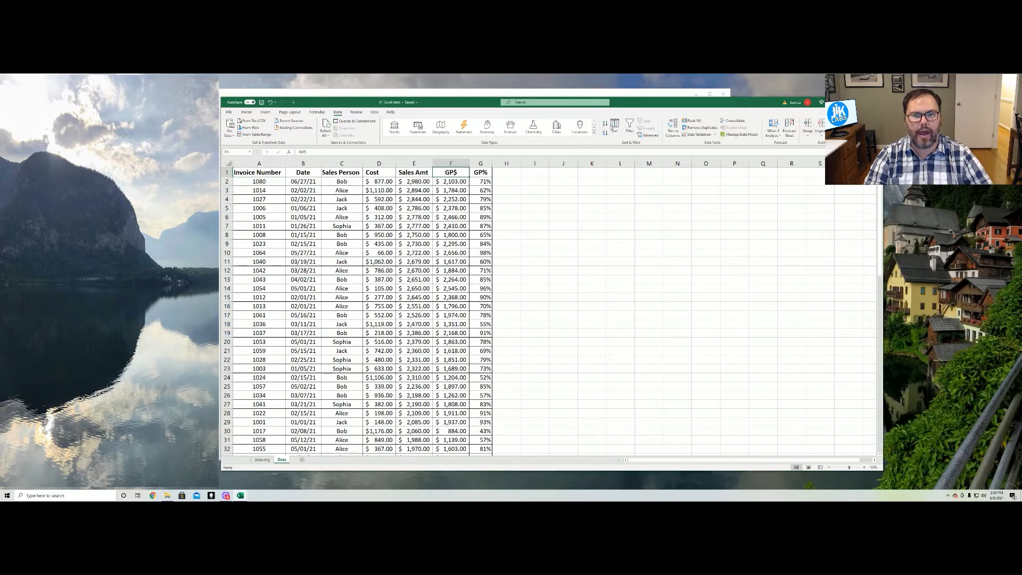
{"action": "left_click", "coordinate": [267, 176]}
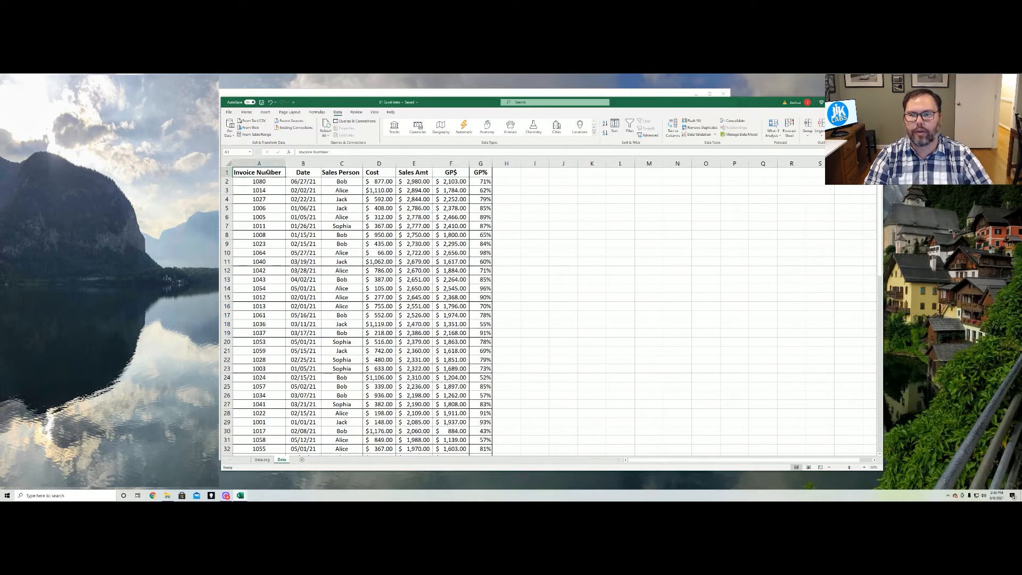
{"action": "left_click", "coordinate": [606, 125]}
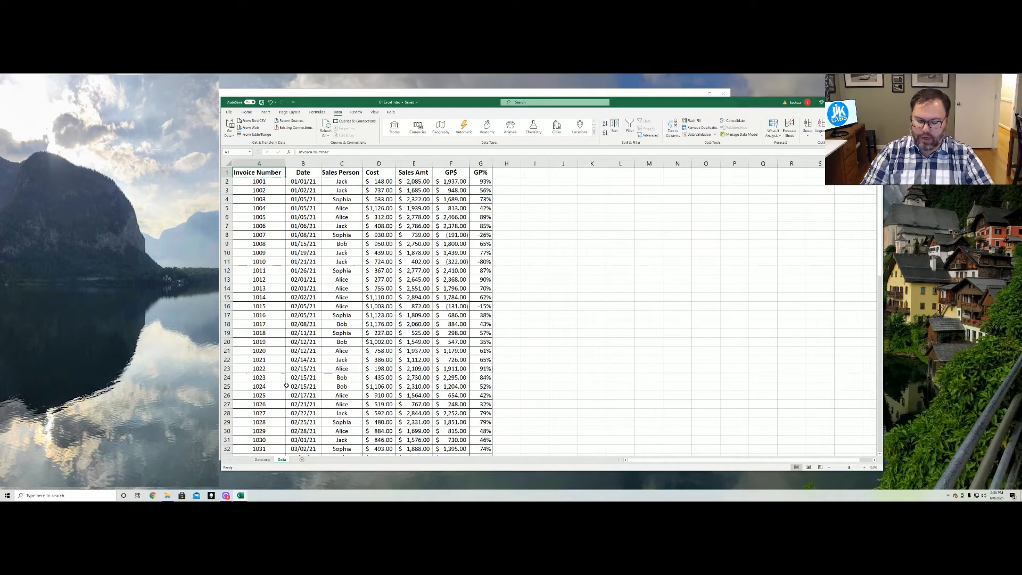
Select the whole invoice table and start a custom sort that treats the first row as headers.
{"action": "key", "text": "ctrl+shift+End"}
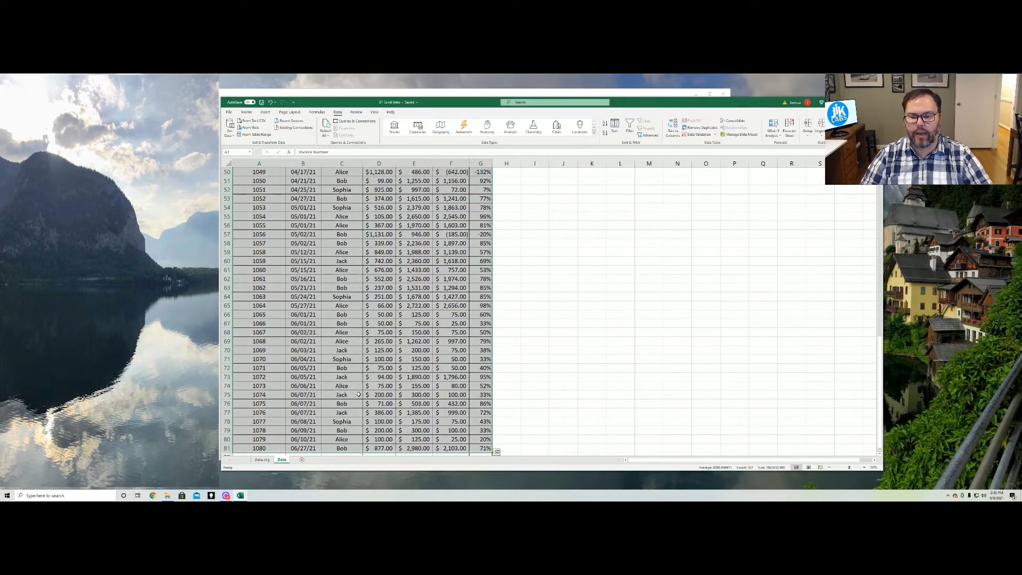
{"action": "scroll", "coordinate": [359, 394], "scroll_direction": "up", "scroll_amount": 16}
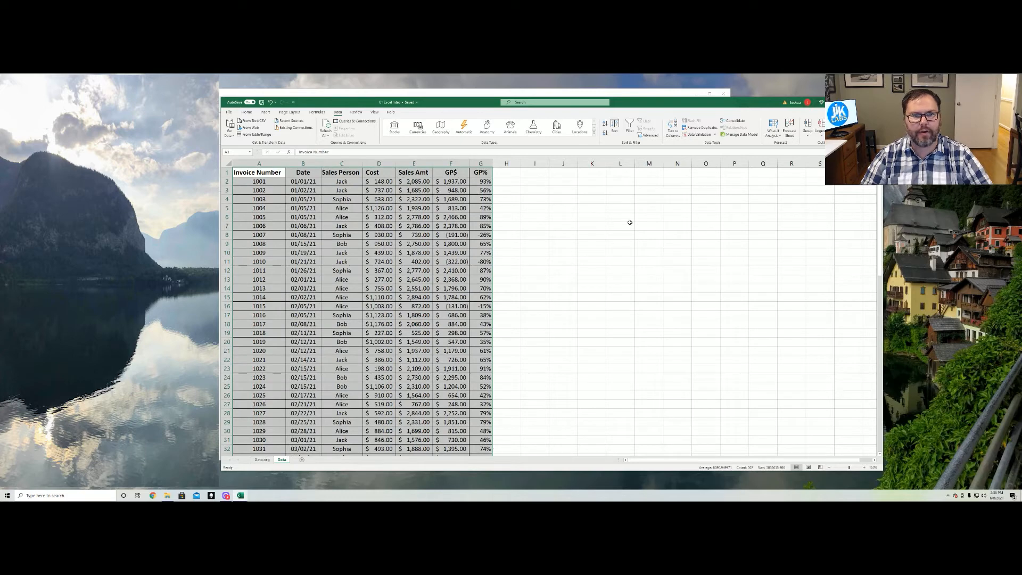
{"action": "left_click", "coordinate": [615, 127]}
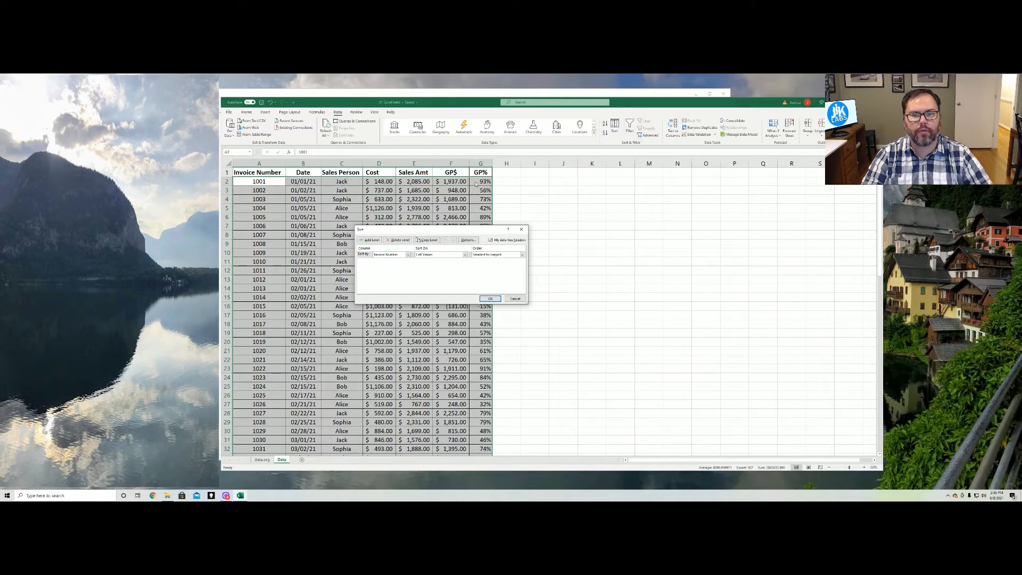
{"action": "left_click", "coordinate": [490, 240]}
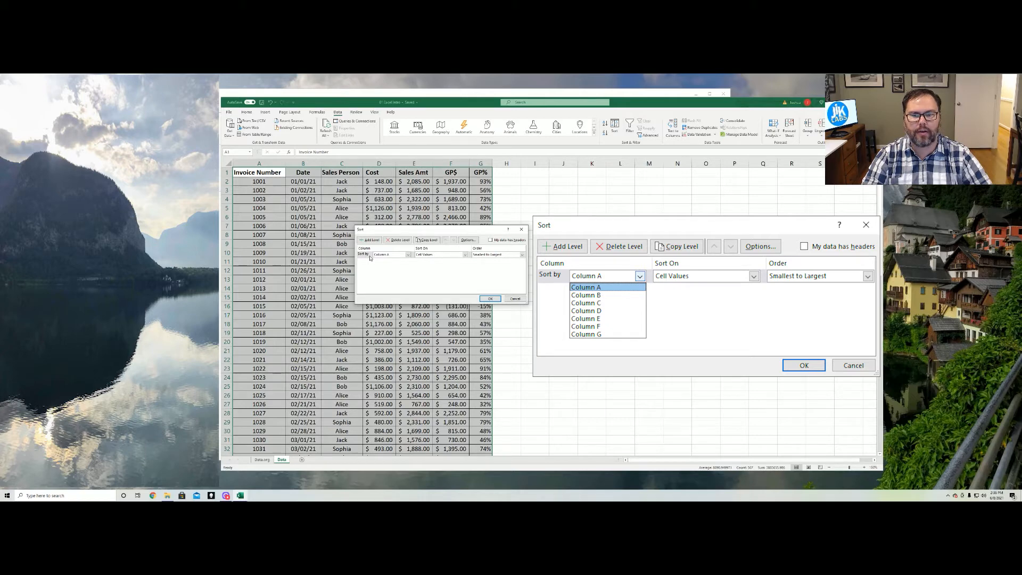
Custom sort the selected range by Sales Amt from largest to smallest and review the sorted rows down to the end.
{"action": "left_click", "coordinate": [409, 255]}
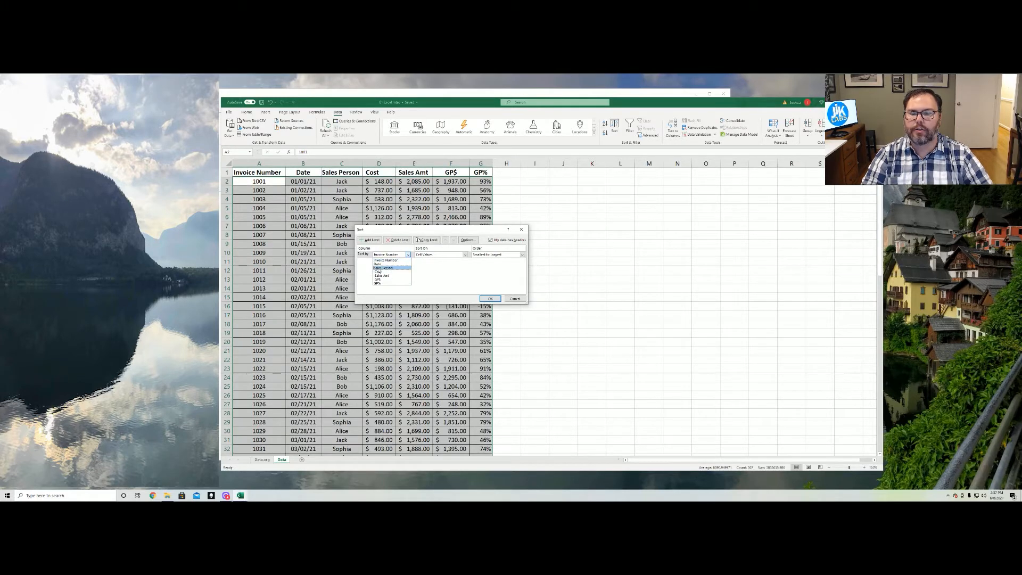
{"action": "left_click", "coordinate": [389, 276]}
{"action": "left_click", "coordinate": [522, 257]}
{"action": "left_click", "coordinate": [501, 265]}
{"action": "left_click", "coordinate": [490, 298]}
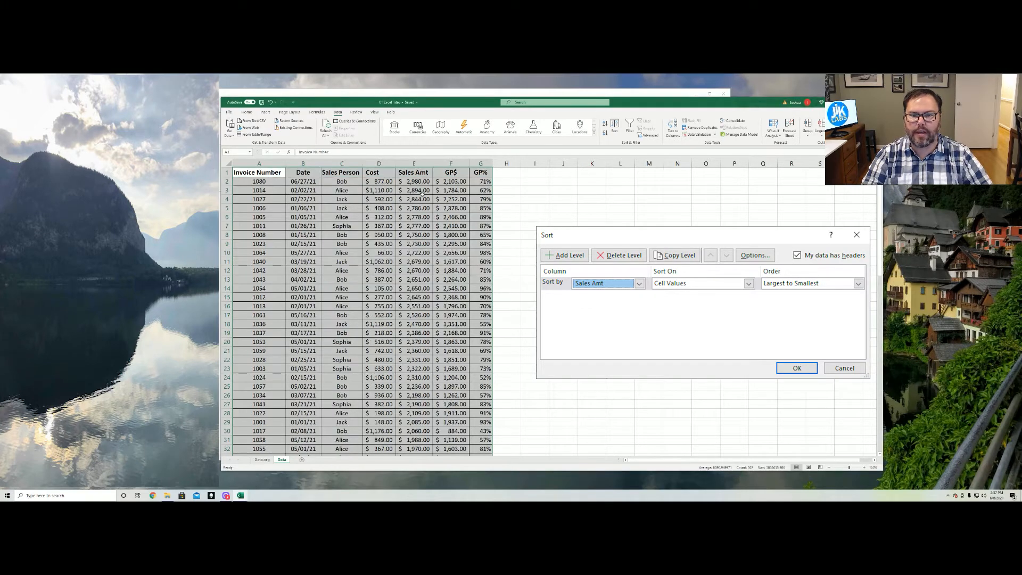
{"action": "left_click", "coordinate": [410, 182]}
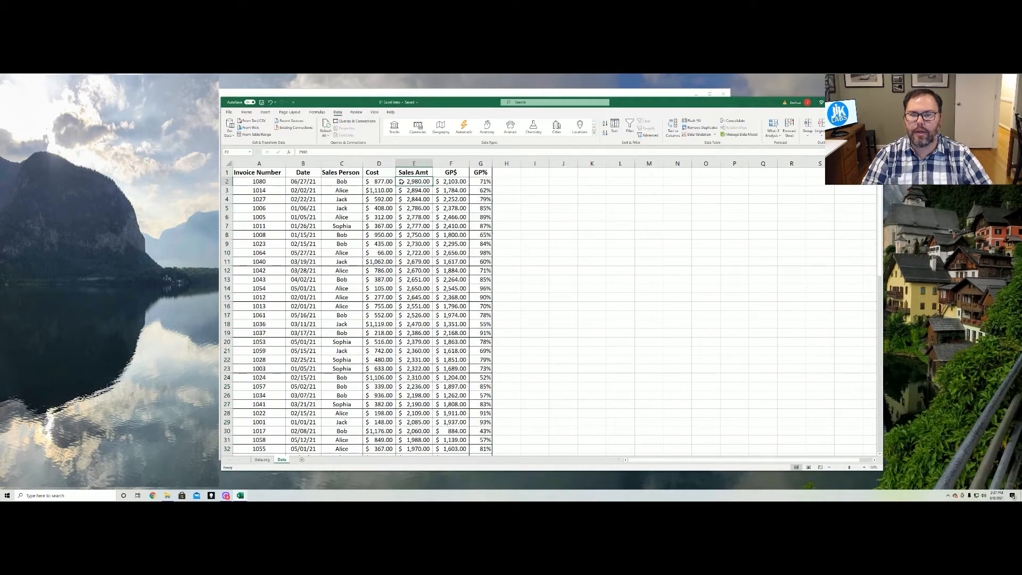
{"action": "scroll", "coordinate": [415, 279], "scroll_direction": "down", "scroll_amount": 14}
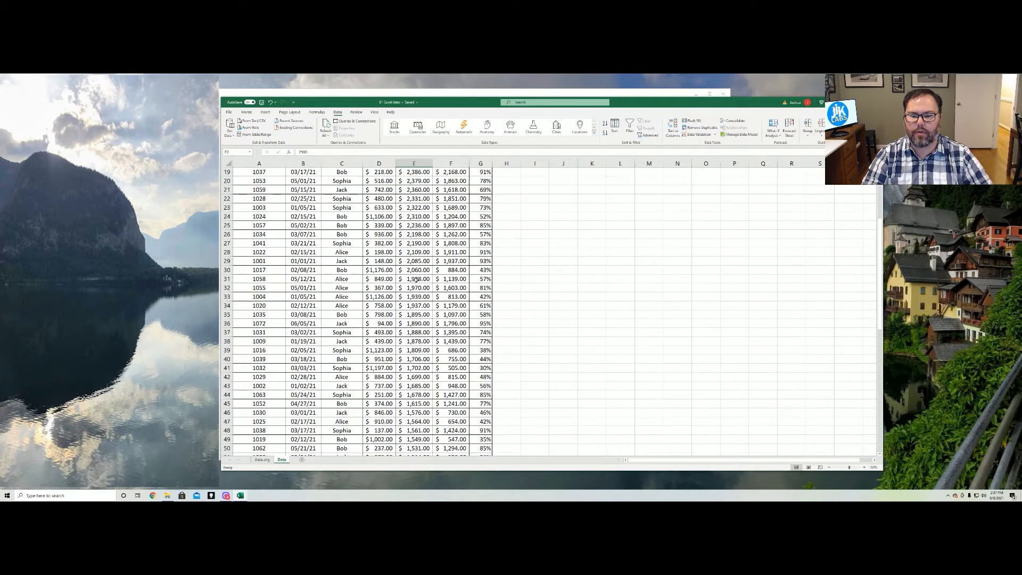
{"action": "scroll", "coordinate": [415, 278], "scroll_direction": "down", "scroll_amount": 2}
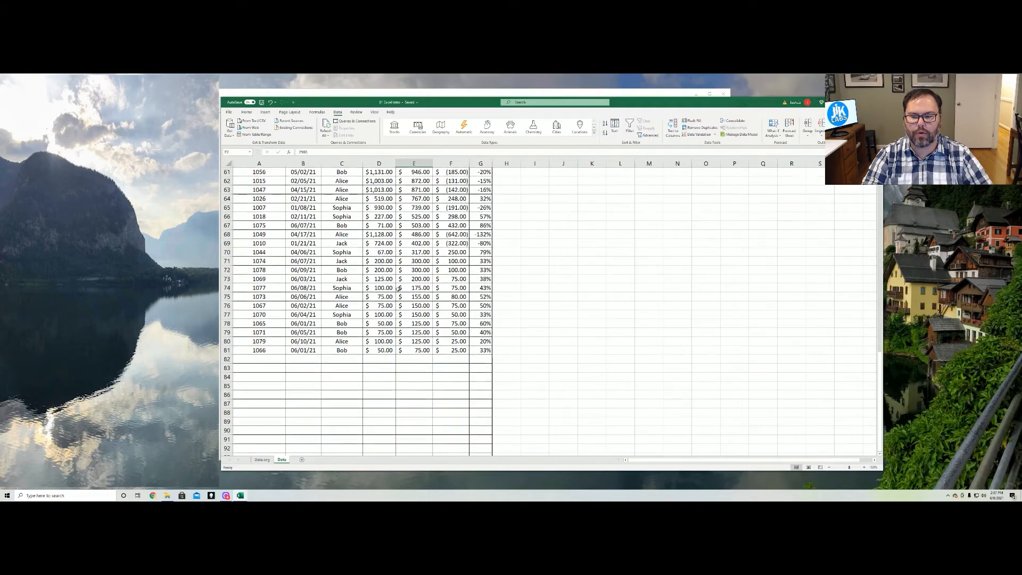
{"action": "scroll", "coordinate": [282, 266], "scroll_direction": "up", "scroll_amount": 20}
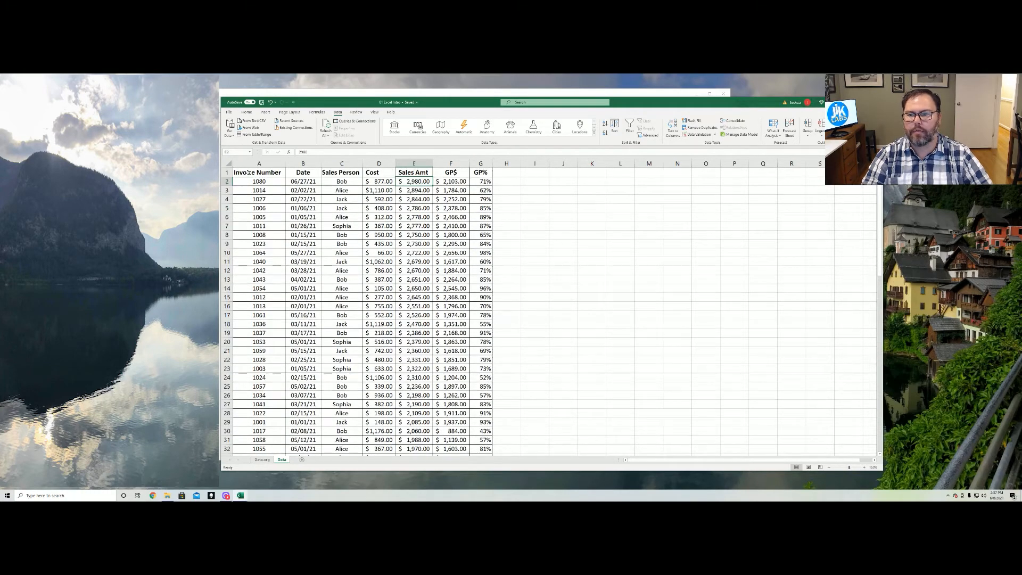
Sort the data by Invoice Number in ascending order and turn on Filter for the whole table.
{"action": "left_click", "coordinate": [247, 172]}
{"action": "left_click", "coordinate": [605, 123]}
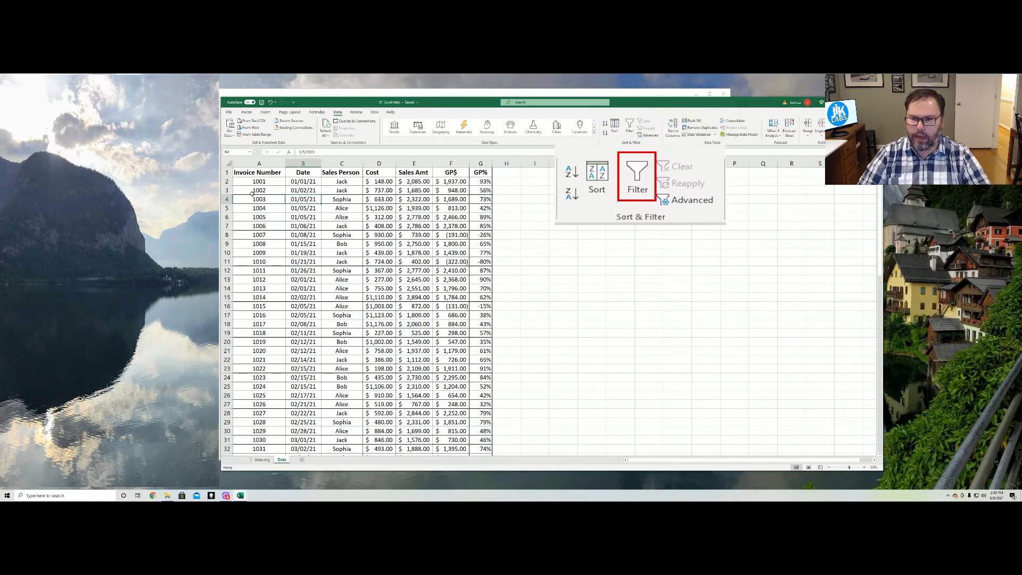
{"action": "left_click", "coordinate": [255, 174]}
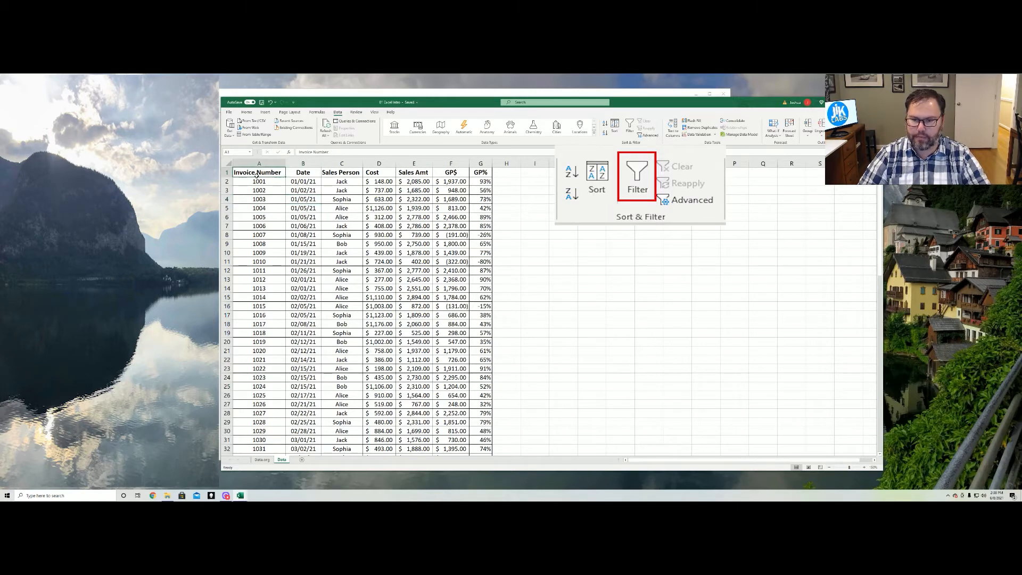
{"action": "key", "text": "ctrl+shift+End"}
{"action": "left_click", "coordinate": [630, 126]}
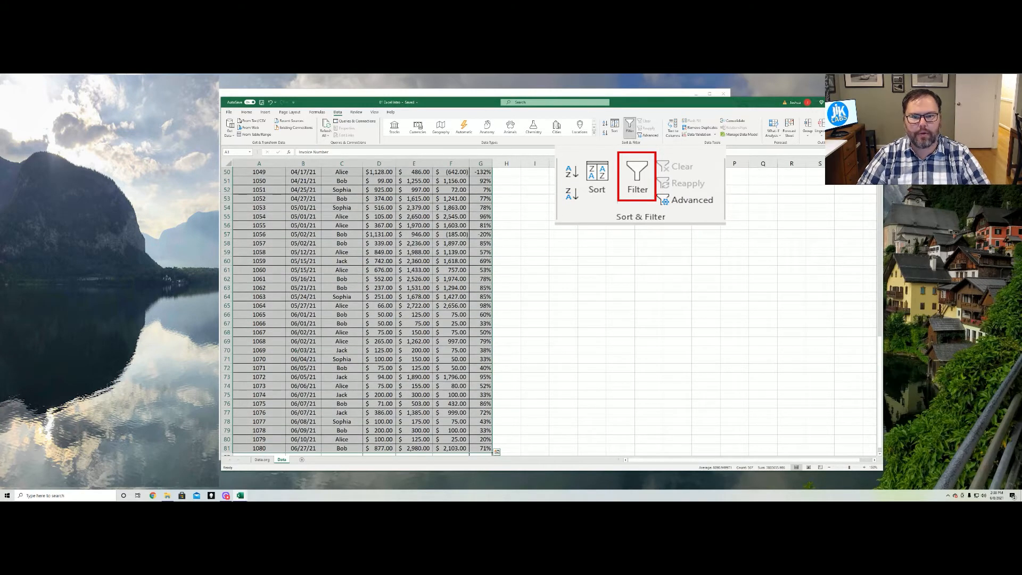
{"action": "scroll", "coordinate": [268, 211], "scroll_direction": "up", "scroll_amount": 16}
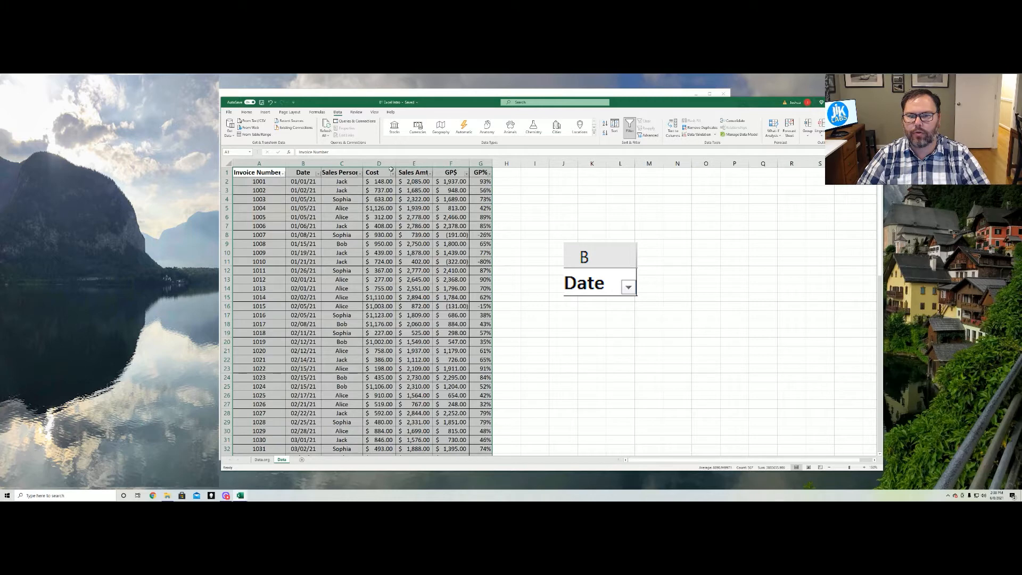
{"action": "left_click", "coordinate": [451, 182]}
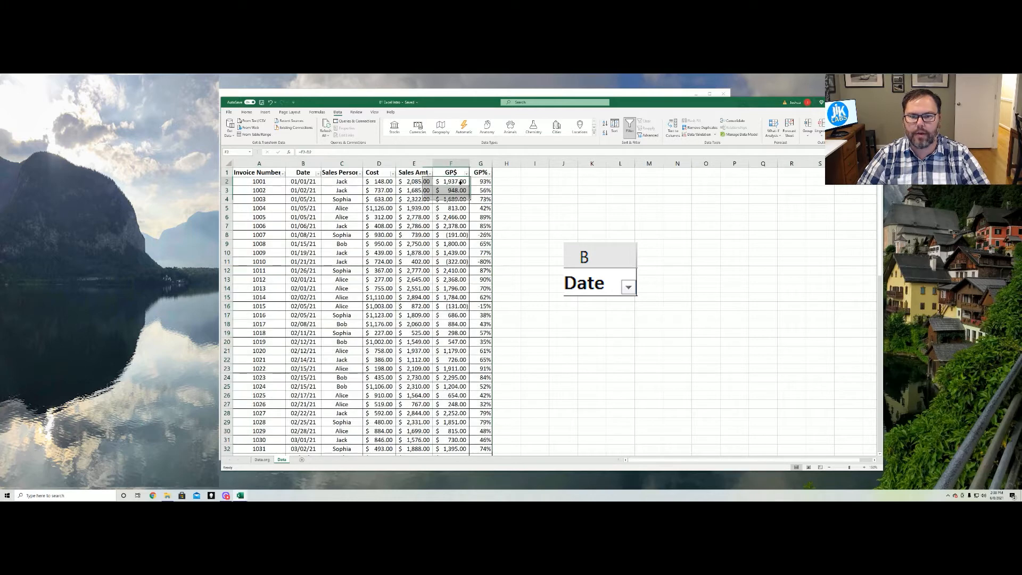
Use the Invoice Number column filter to sort the table largest to smallest, and return it to smallest to largest.
{"action": "left_click", "coordinate": [283, 173]}
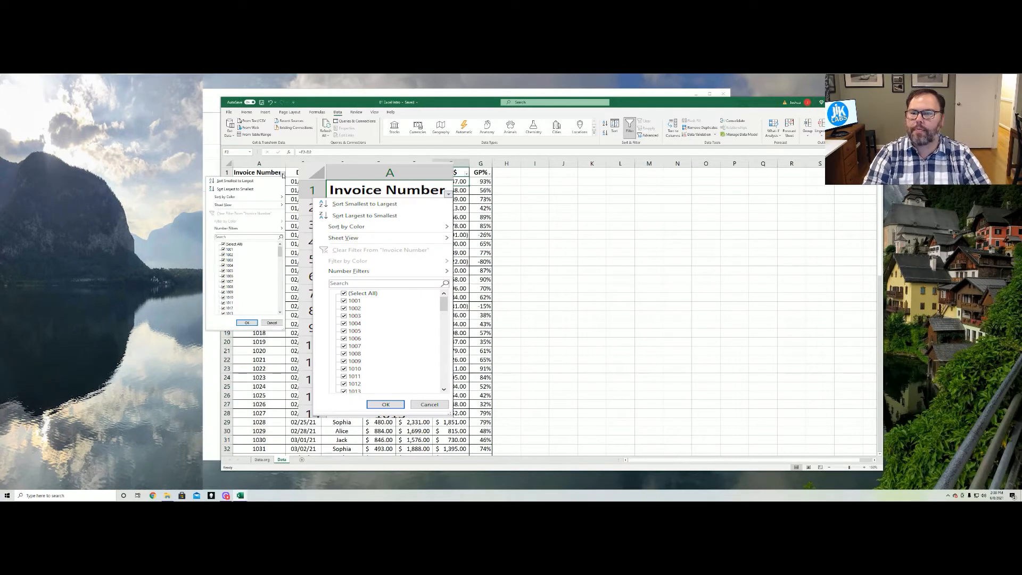
{"action": "left_click", "coordinate": [246, 191]}
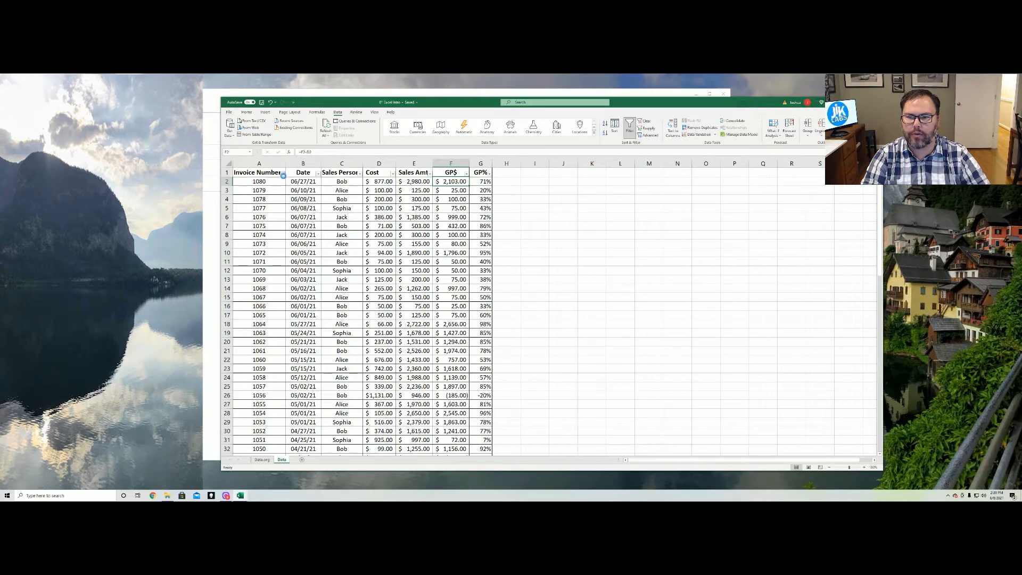
{"action": "left_click", "coordinate": [283, 173]}
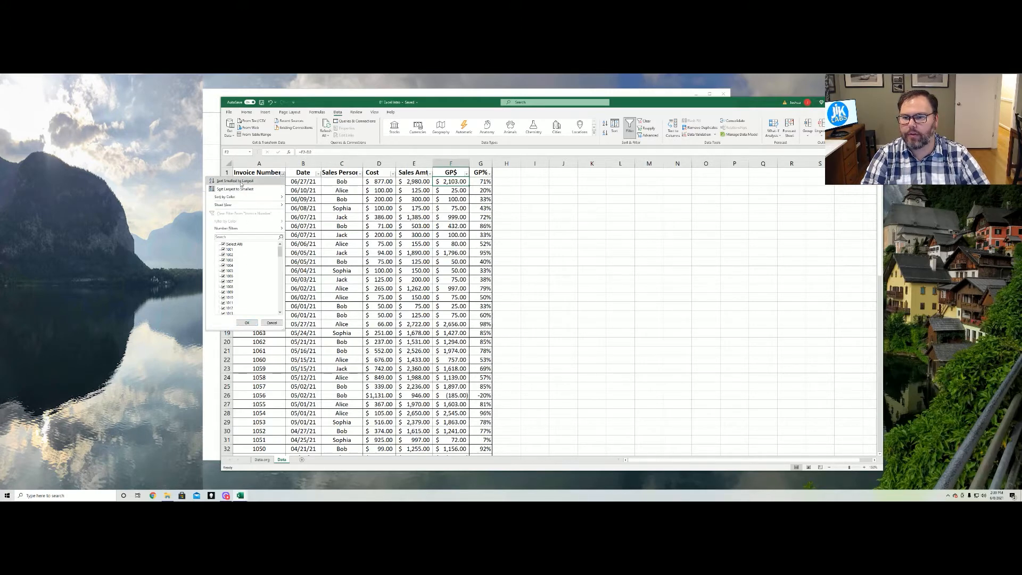
{"action": "left_click", "coordinate": [235, 181]}
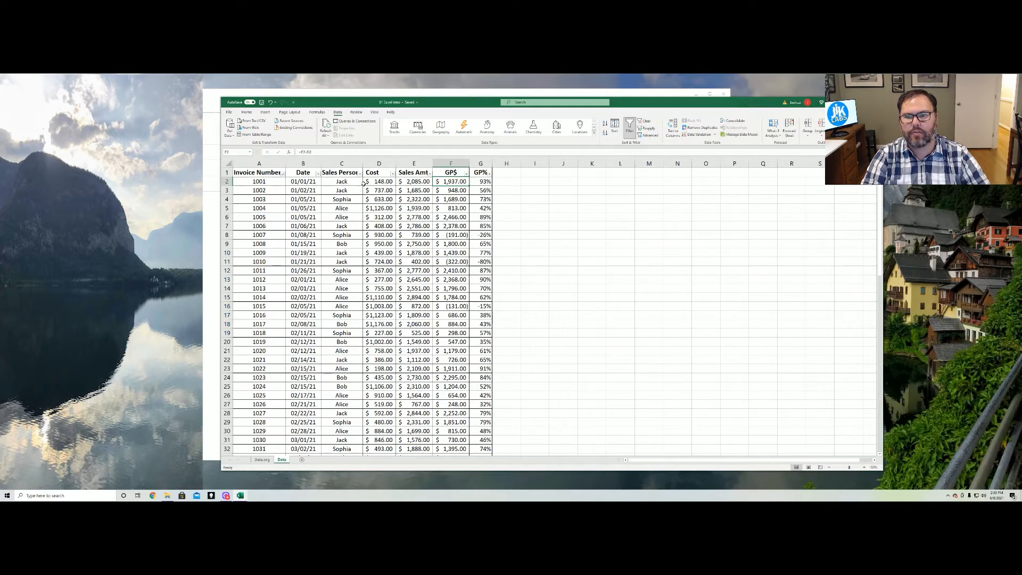
Filter the Sales Person column to only the last two names in its list and review the filtered rows.
{"action": "left_click", "coordinate": [361, 173]}
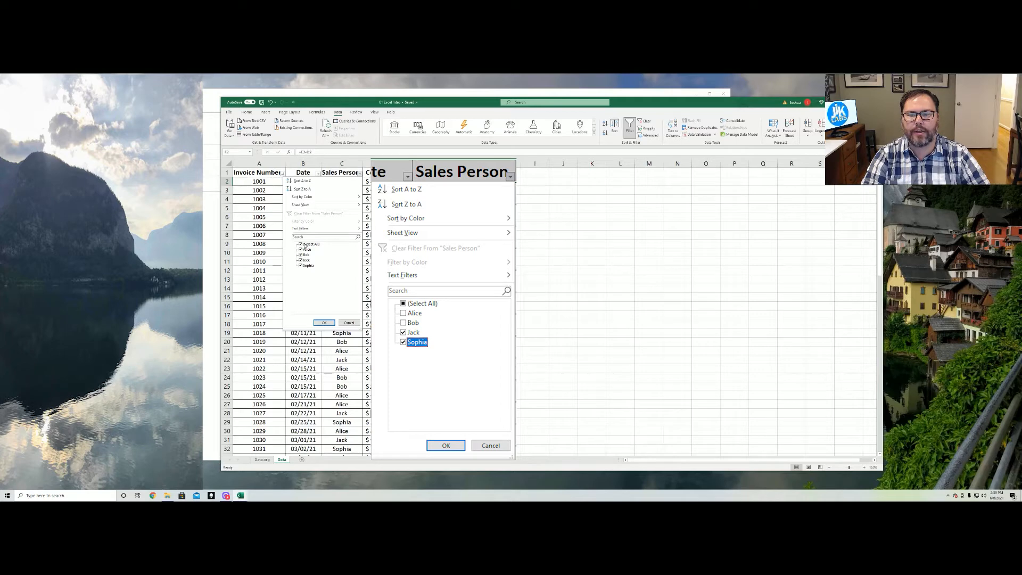
{"action": "left_click", "coordinate": [301, 244]}
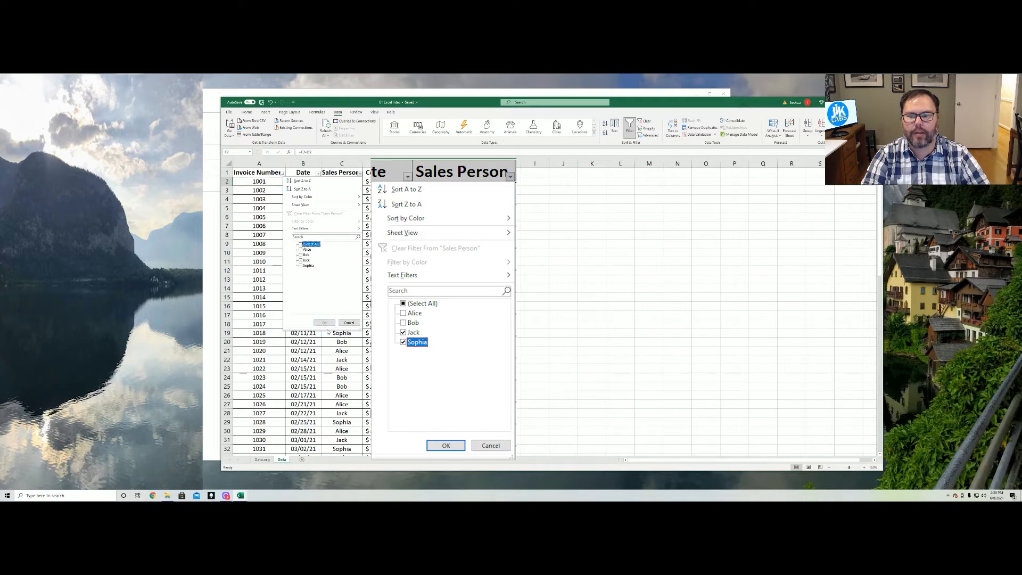
{"action": "left_click", "coordinate": [300, 266]}
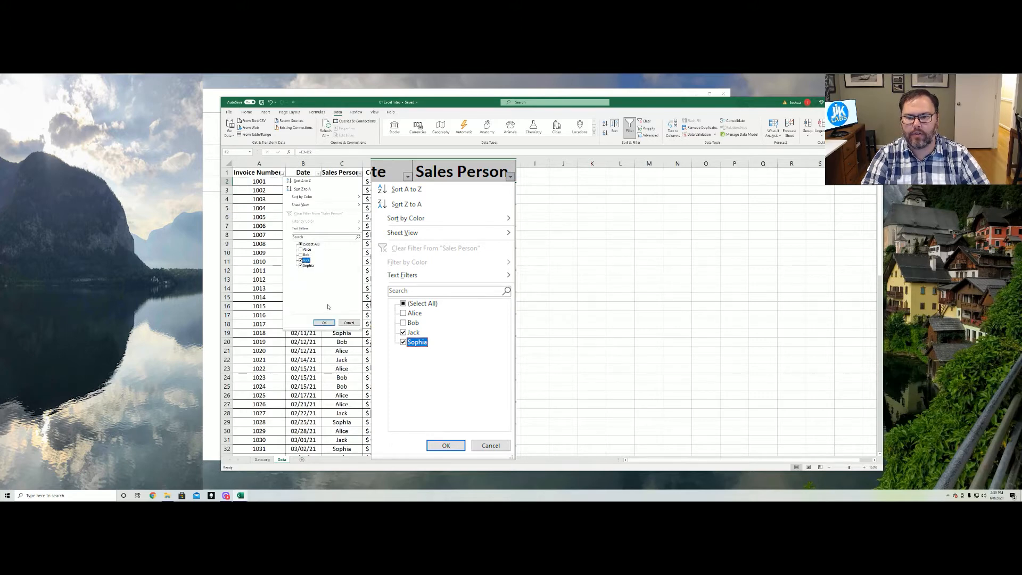
{"action": "left_click", "coordinate": [324, 322]}
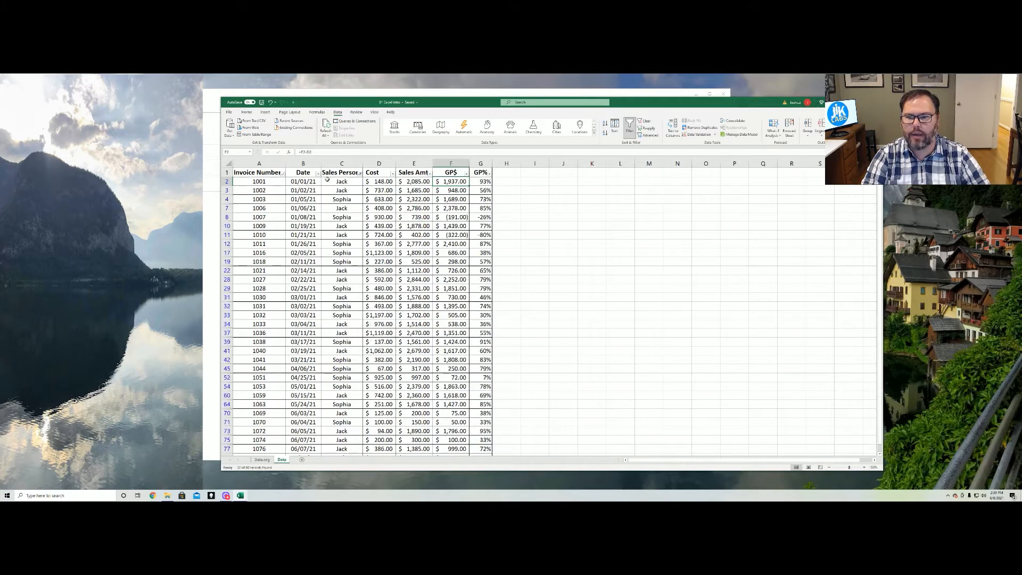
{"action": "scroll", "coordinate": [339, 237], "scroll_direction": "down", "scroll_amount": 5}
{"action": "scroll", "coordinate": [324, 213], "scroll_direction": "up", "scroll_amount": 5}
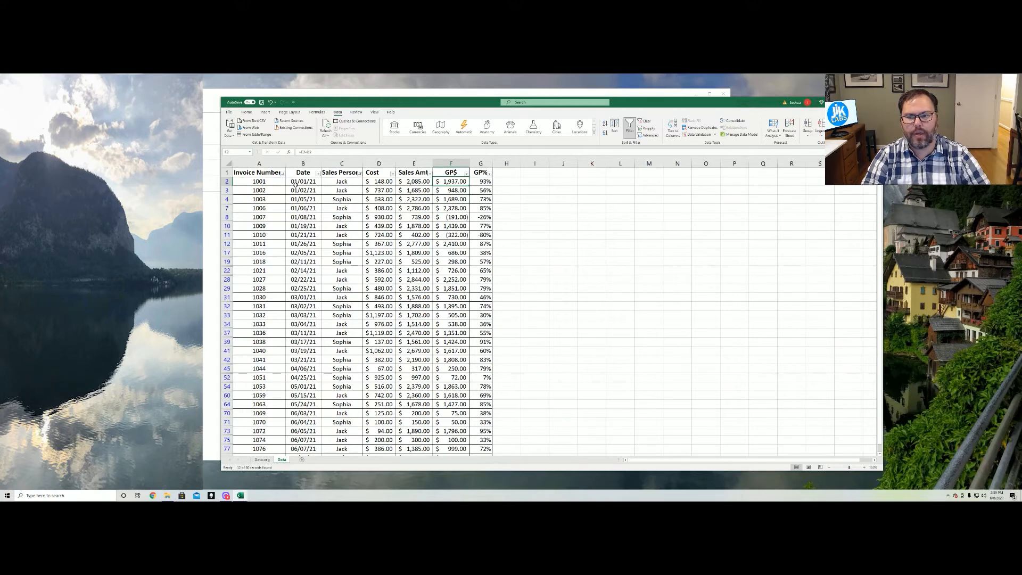
Filter the Date column to show only invoices from May 2021.
{"action": "left_click", "coordinate": [318, 174]}
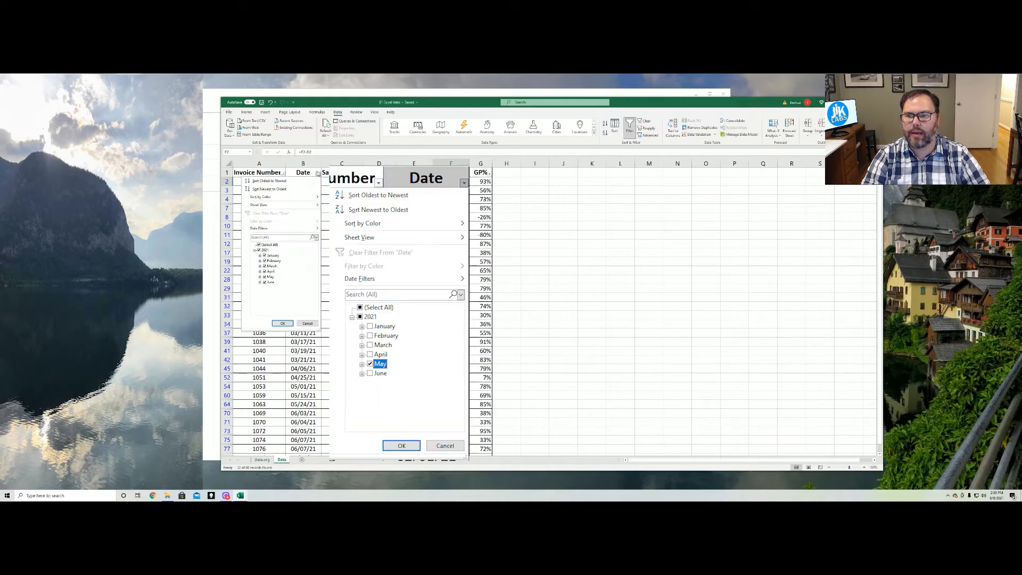
{"action": "left_click", "coordinate": [259, 244]}
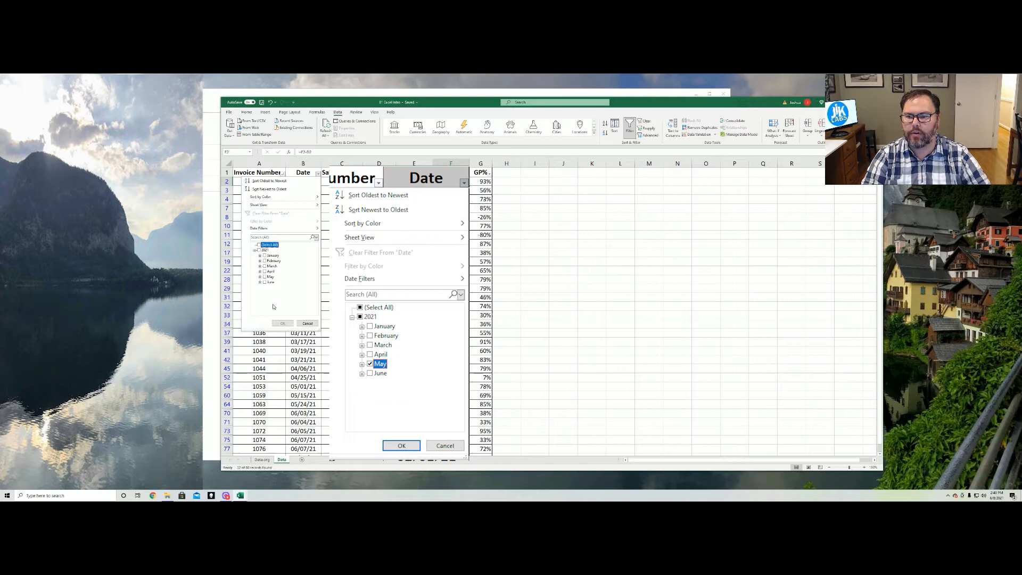
{"action": "left_click", "coordinate": [265, 277]}
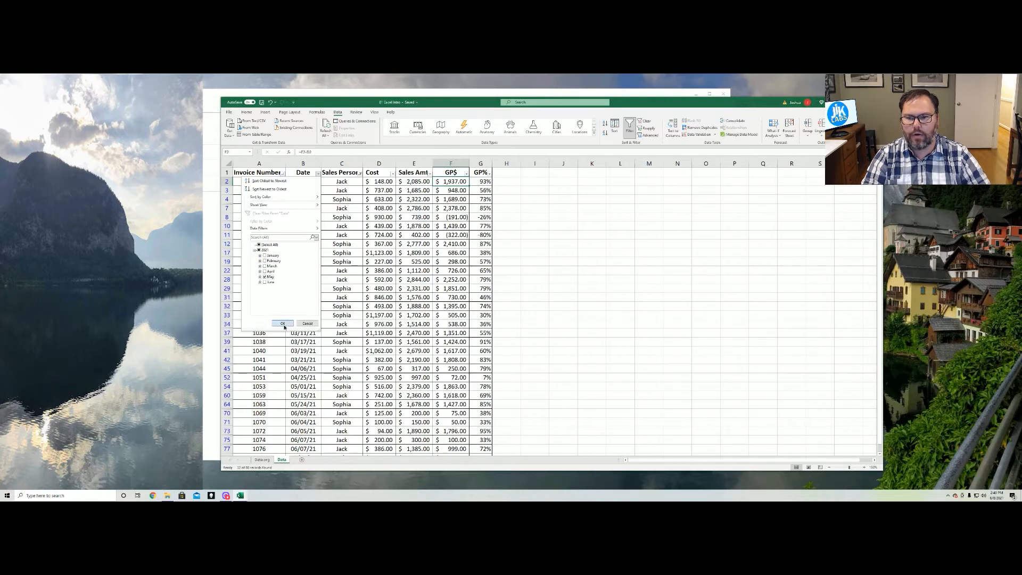
{"action": "left_click", "coordinate": [286, 322]}
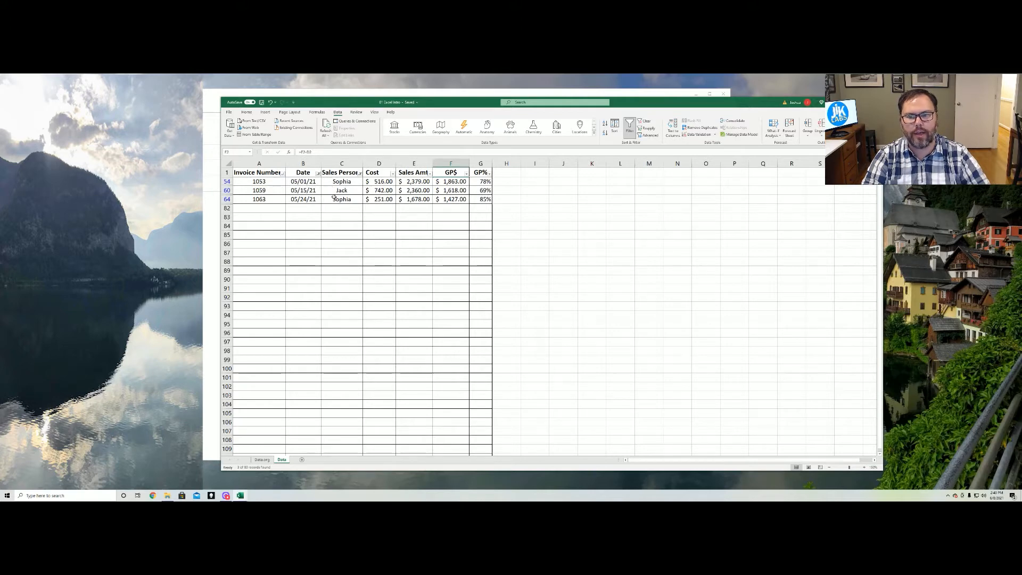
Remove the Date and Sales Person filters to bring back all invoice rows.
{"action": "left_click", "coordinate": [318, 174]}
{"action": "left_click", "coordinate": [260, 245]}
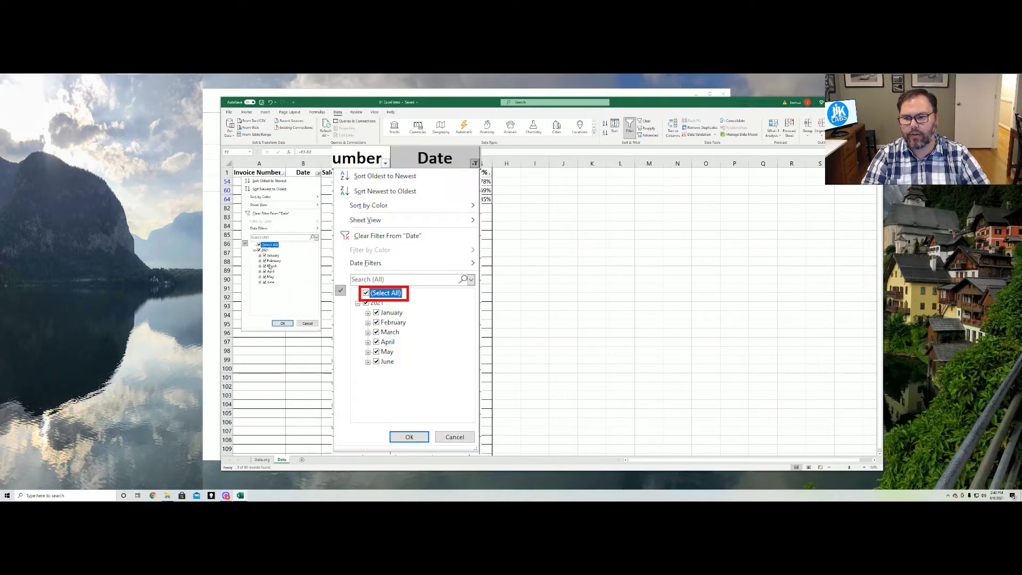
{"action": "left_click", "coordinate": [283, 324]}
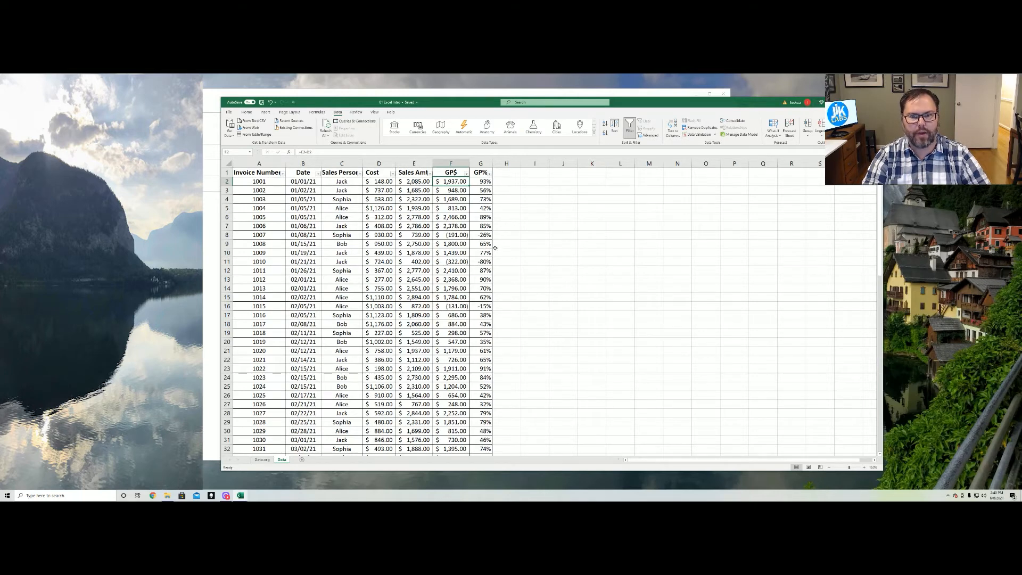
Try picking a few individual amounts in the Sales Amt column filter, and clear the selection.
{"action": "left_click", "coordinate": [430, 174]}
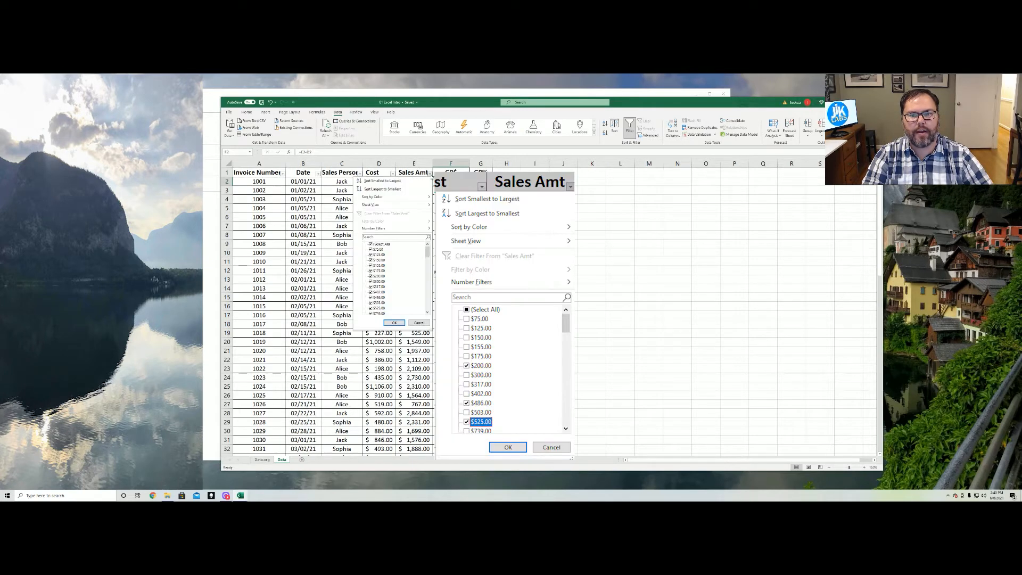
{"action": "left_click", "coordinate": [381, 245]}
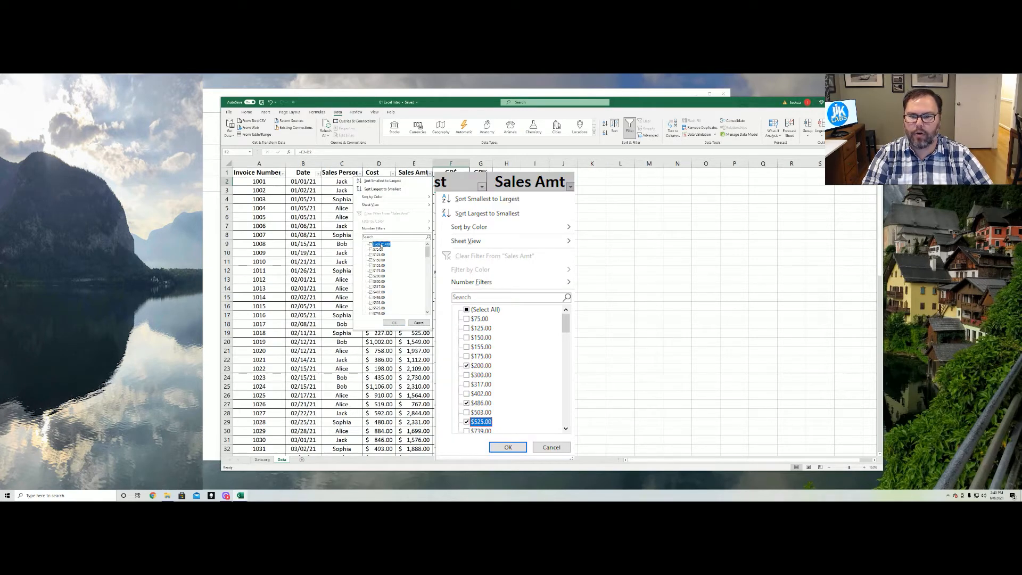
{"action": "left_click", "coordinate": [375, 281]}
{"action": "left_click", "coordinate": [376, 303]}
{"action": "left_click", "coordinate": [376, 265]}
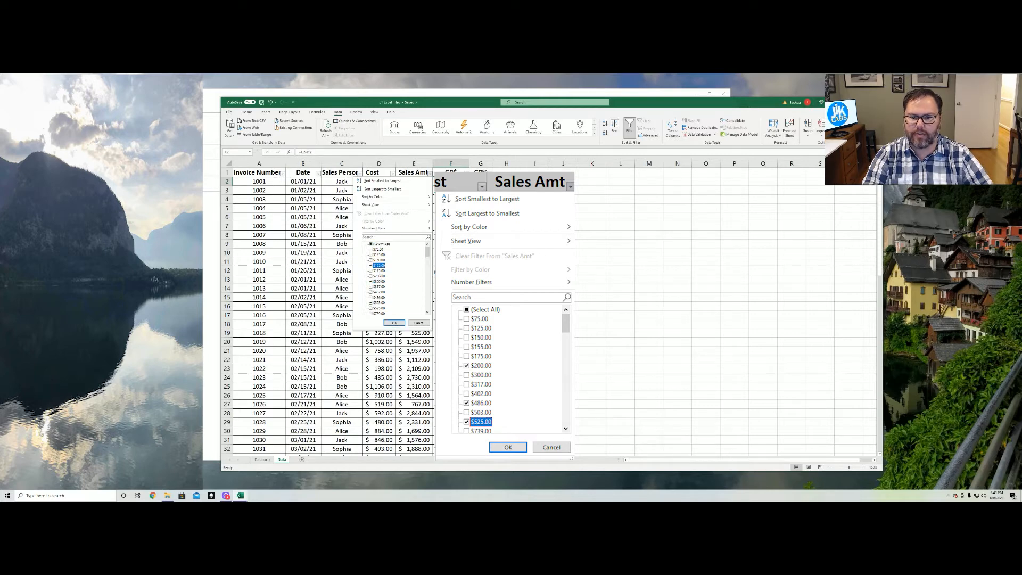
{"action": "left_click", "coordinate": [376, 244]}
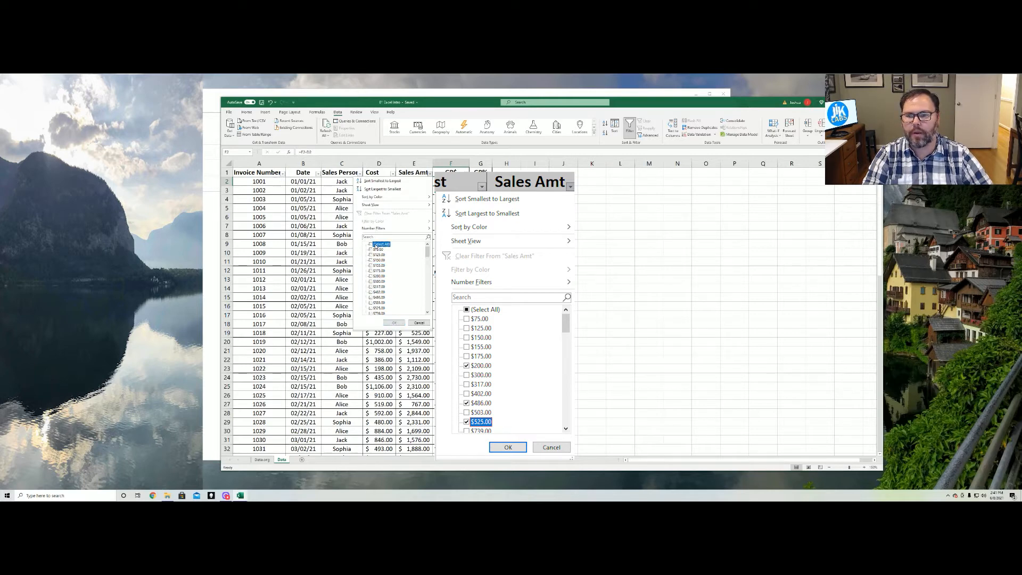
Filter the Sales Amt column to amounts greater than or equal to 500 and review the filtered invoices.
{"action": "mouse_move", "coordinate": [377, 229]}
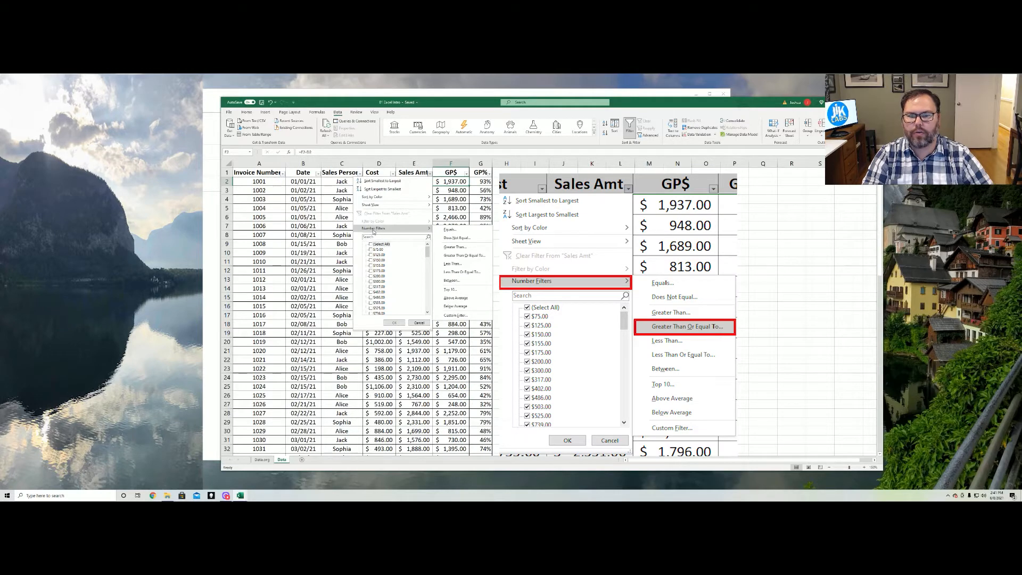
{"action": "left_click", "coordinate": [464, 256]}
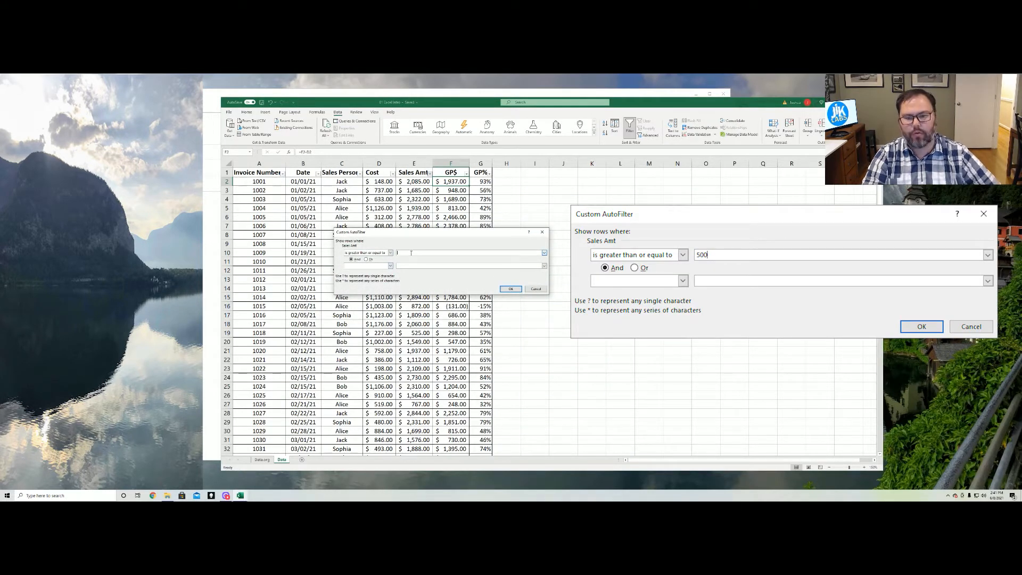
{"action": "left_click", "coordinate": [510, 289]}
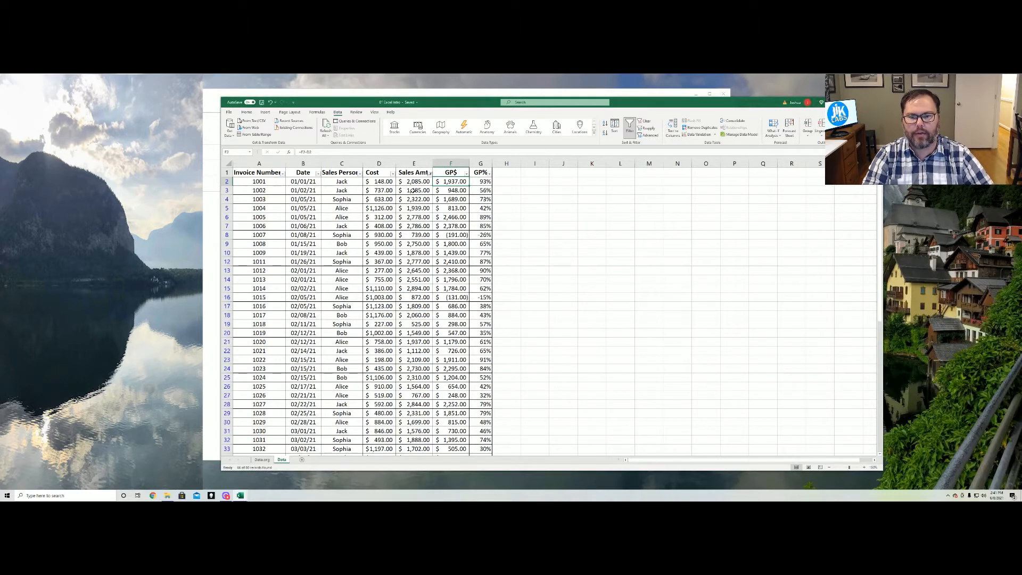
{"action": "scroll", "coordinate": [413, 191], "scroll_direction": "down", "scroll_amount": 3}
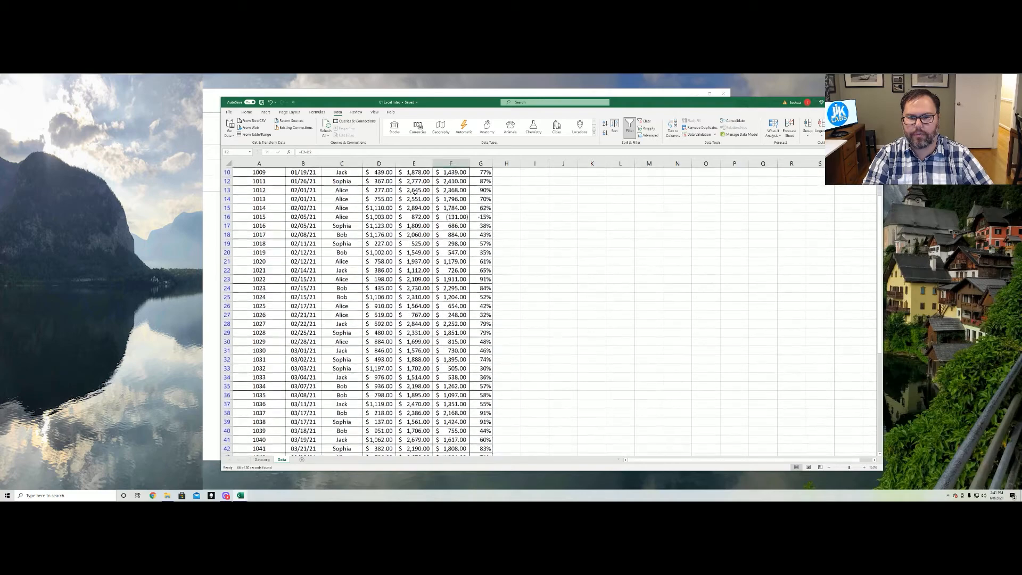
{"action": "scroll", "coordinate": [415, 191], "scroll_direction": "down", "scroll_amount": 12}
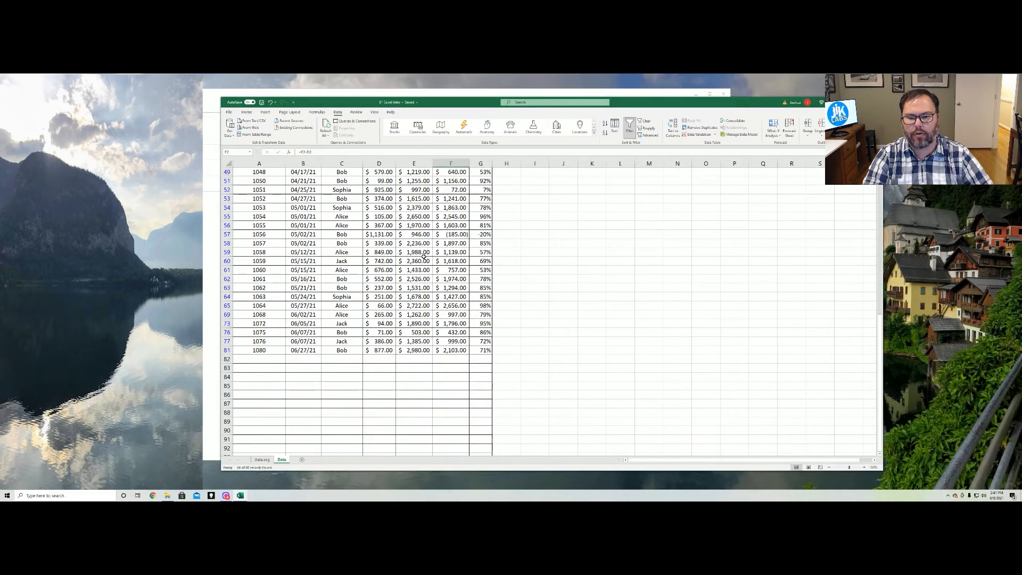
{"action": "scroll", "coordinate": [421, 254], "scroll_direction": "up", "scroll_amount": 15}
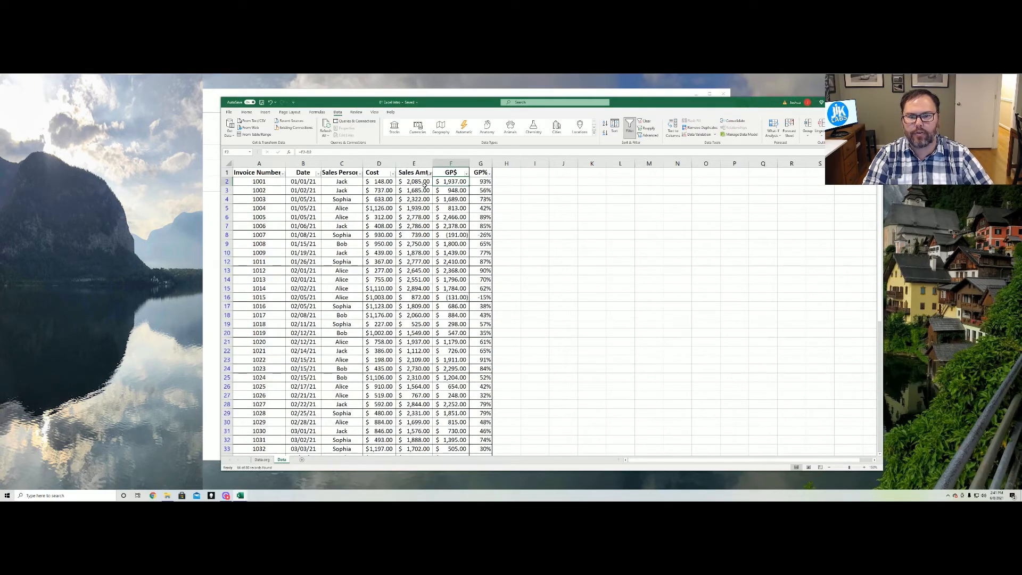
Change the Sales Amt filter to greater than or equal to 2000 and look through the filtered invoices.
{"action": "left_click", "coordinate": [430, 174]}
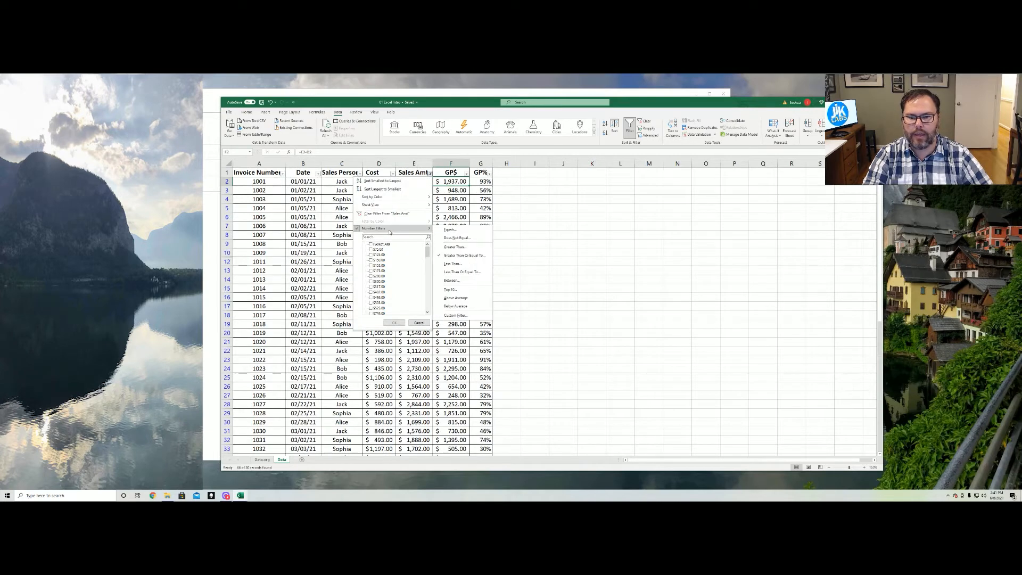
{"action": "left_click", "coordinate": [450, 256]}
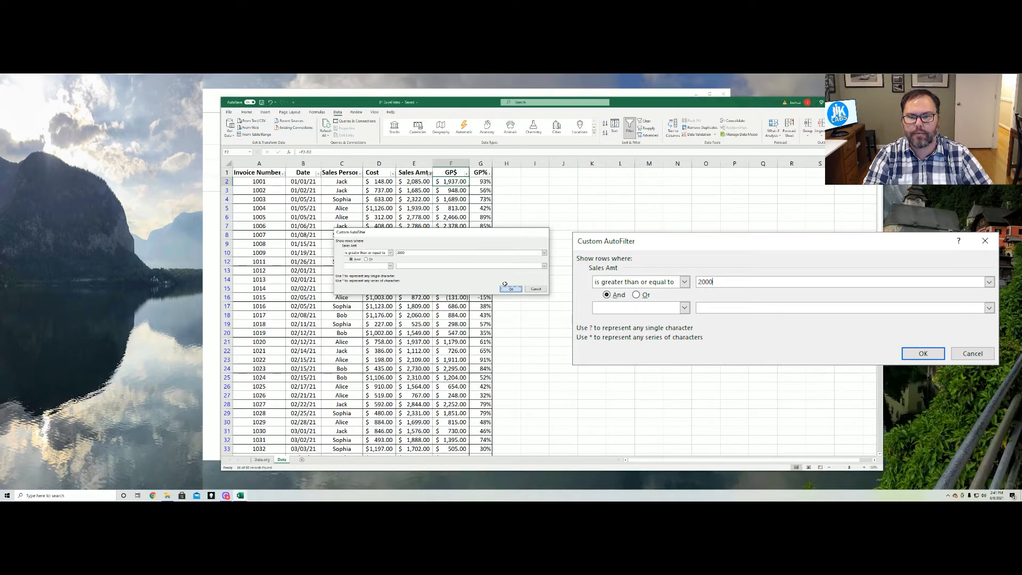
{"action": "left_click", "coordinate": [510, 289]}
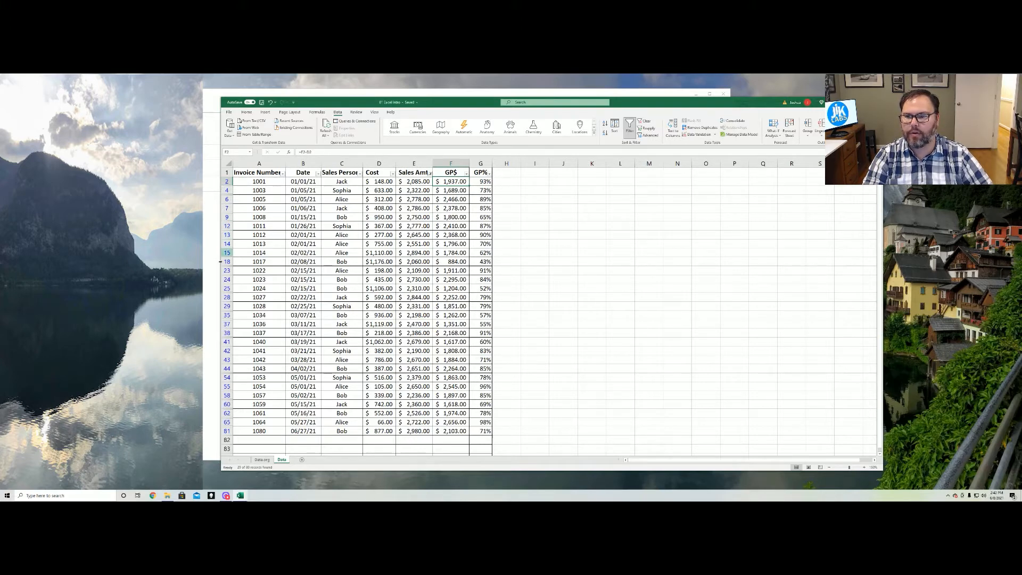
{"action": "scroll", "coordinate": [261, 423], "scroll_direction": "down", "scroll_amount": 2}
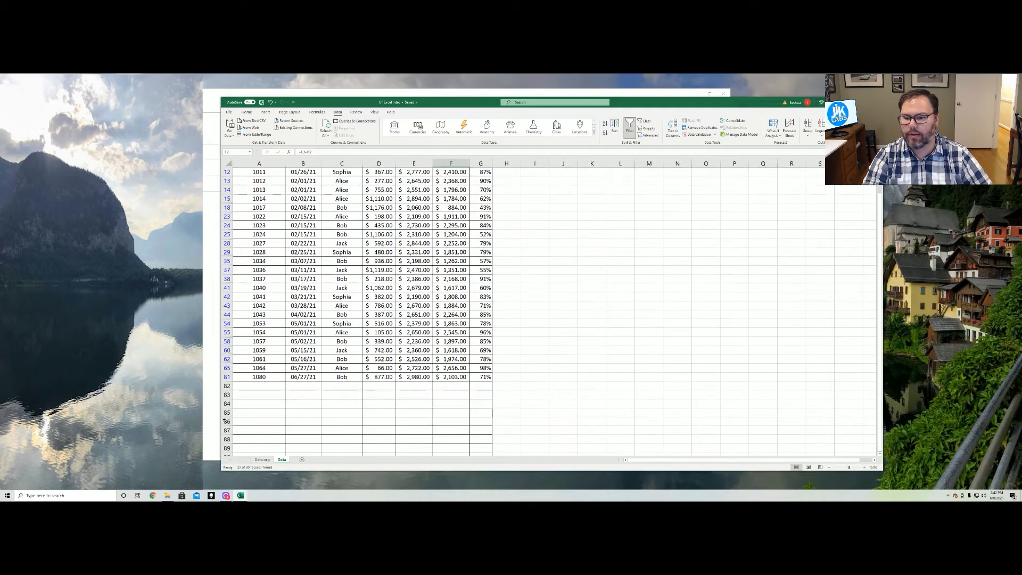
{"action": "scroll", "coordinate": [226, 368], "scroll_direction": "up", "scroll_amount": 4}
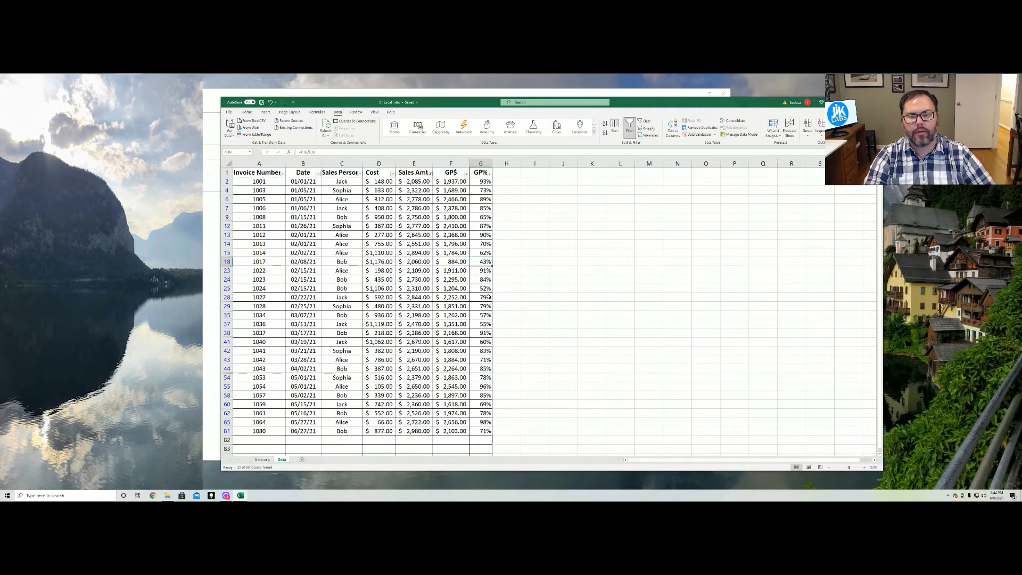
Filter the GP% column to values greater than or equal to .6, on top of the Sales Amt filter.
{"action": "left_click", "coordinate": [489, 173]}
{"action": "mouse_move", "coordinate": [458, 227]}
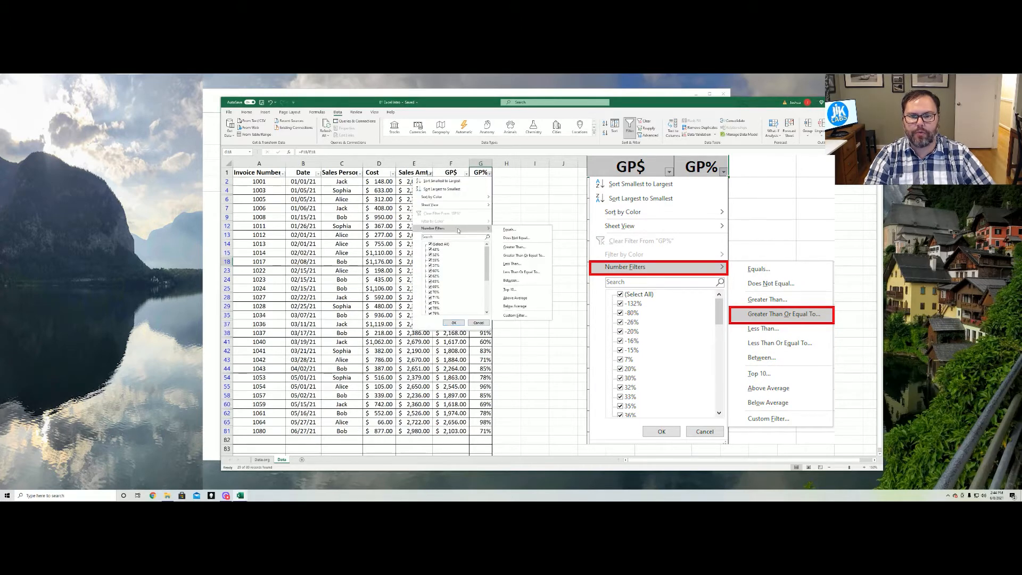
{"action": "left_click", "coordinate": [527, 255]}
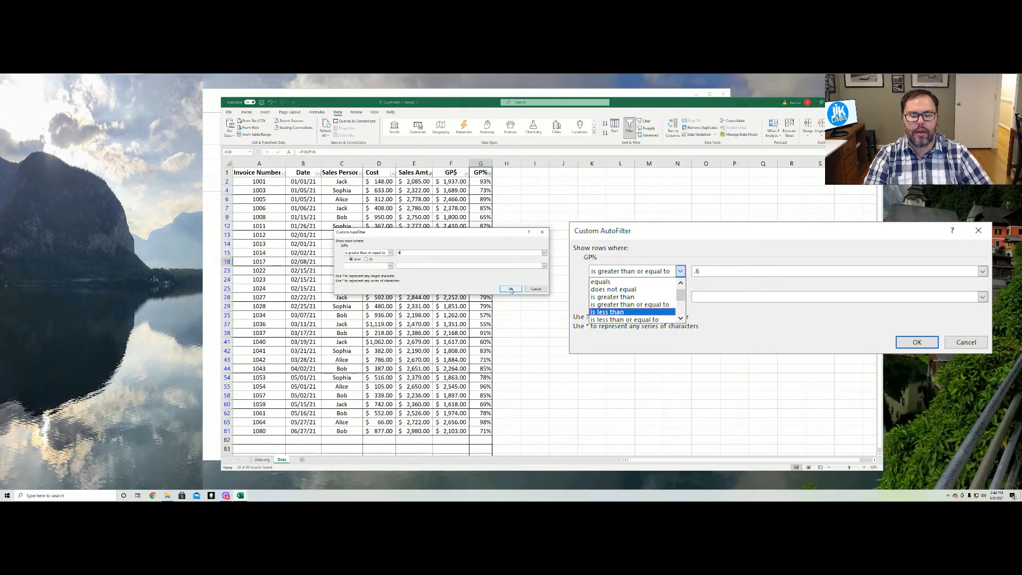
{"action": "left_click", "coordinate": [391, 254]}
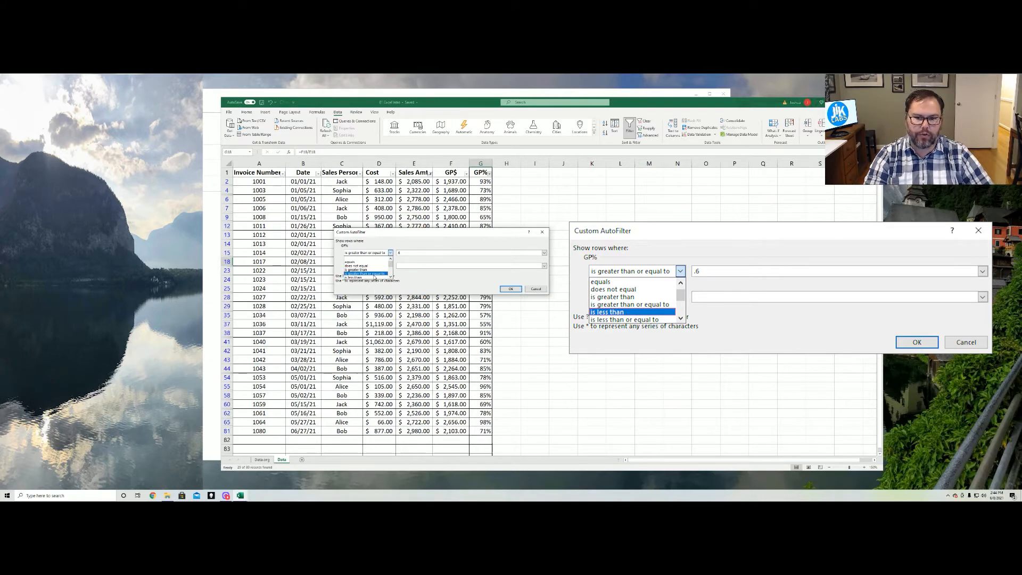
{"action": "left_click", "coordinate": [373, 274]}
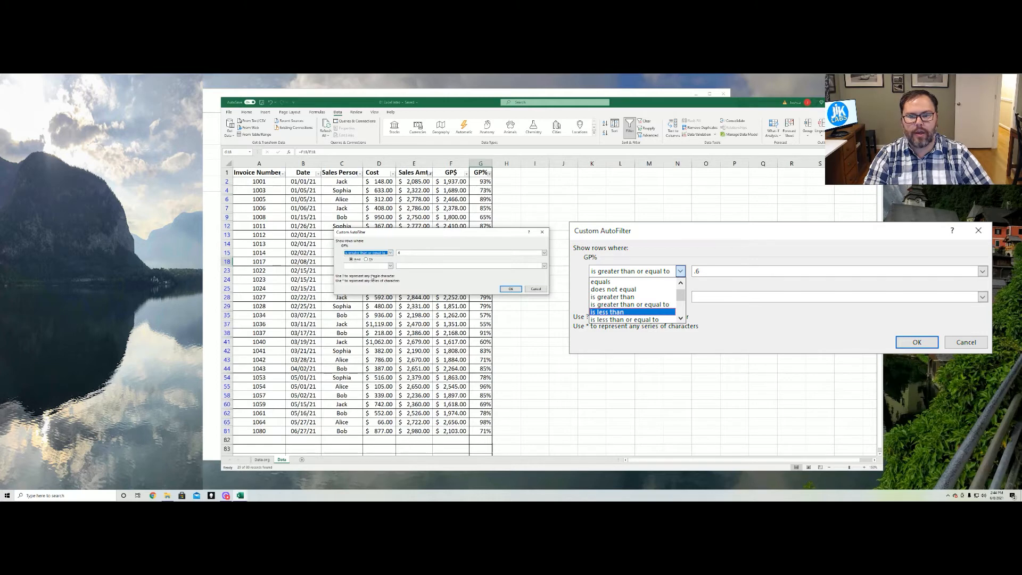
{"action": "left_click", "coordinate": [511, 290]}
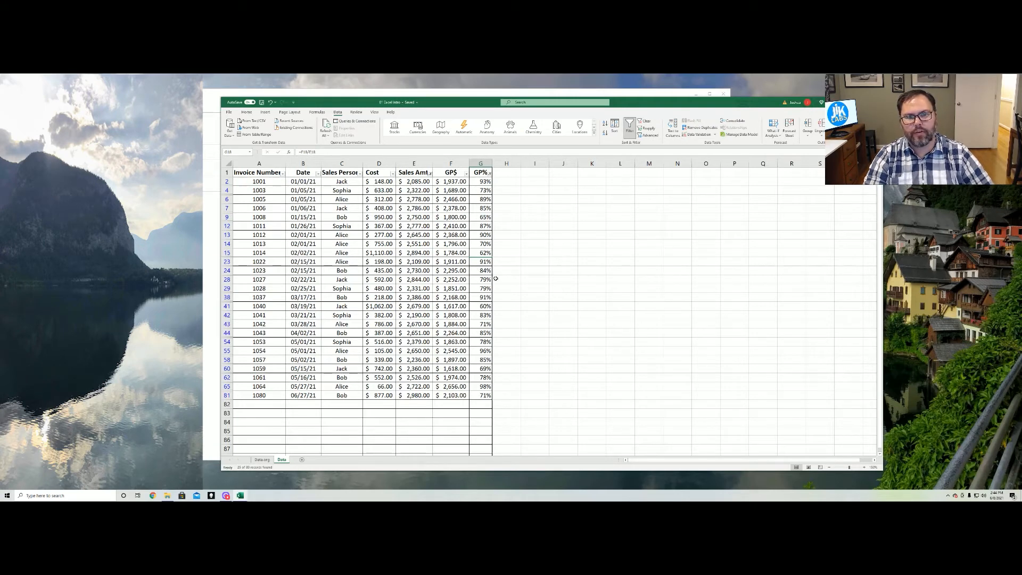
Clear all filters from the invoice list at once and look through the full set of rows.
{"action": "left_click", "coordinate": [645, 122]}
{"action": "scroll", "coordinate": [381, 217], "scroll_direction": "down", "scroll_amount": 19}
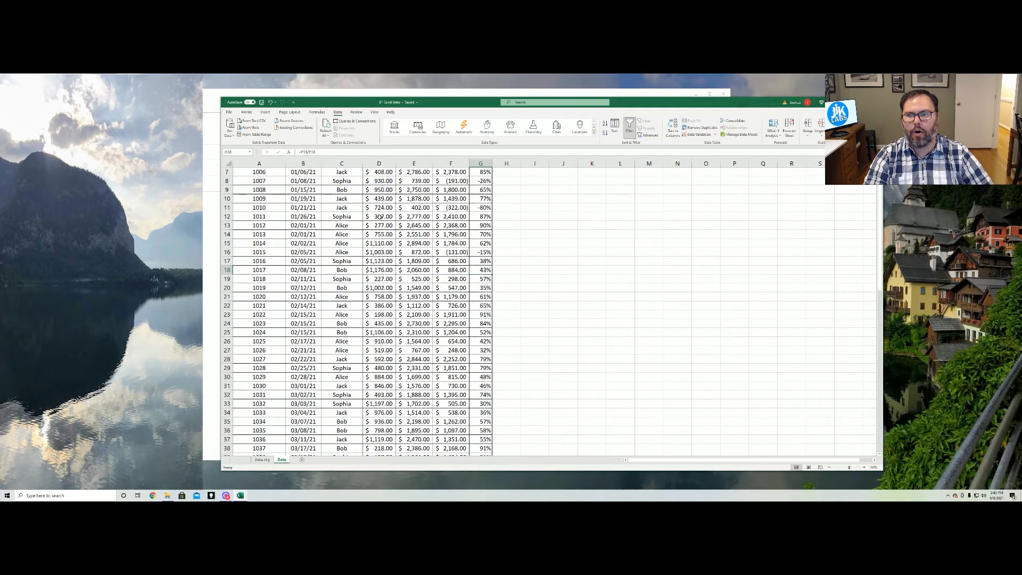
{"action": "scroll", "coordinate": [378, 217], "scroll_direction": "up", "scroll_amount": 18}
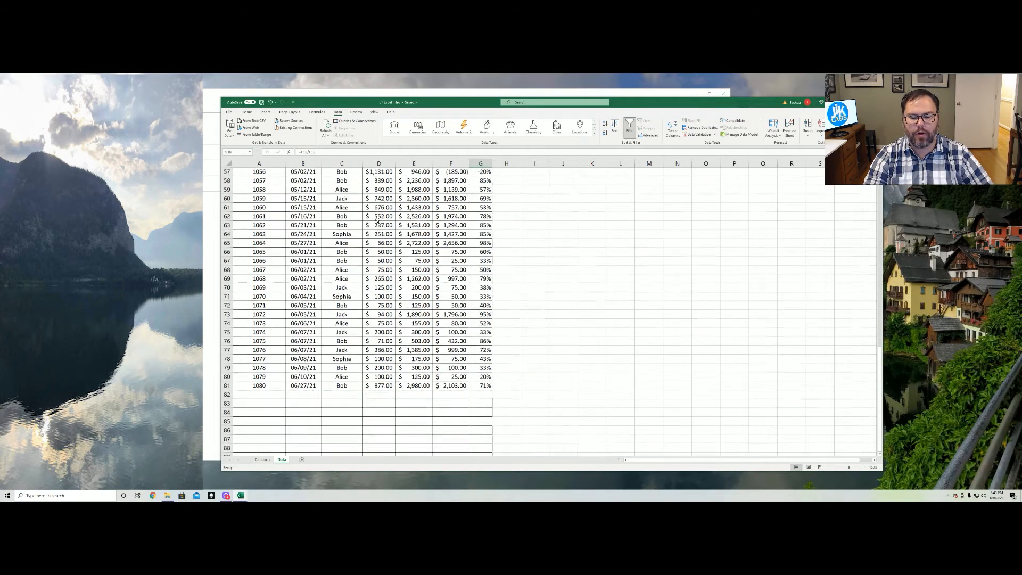
{"action": "scroll", "coordinate": [375, 219], "scroll_direction": "up", "scroll_amount": 1}
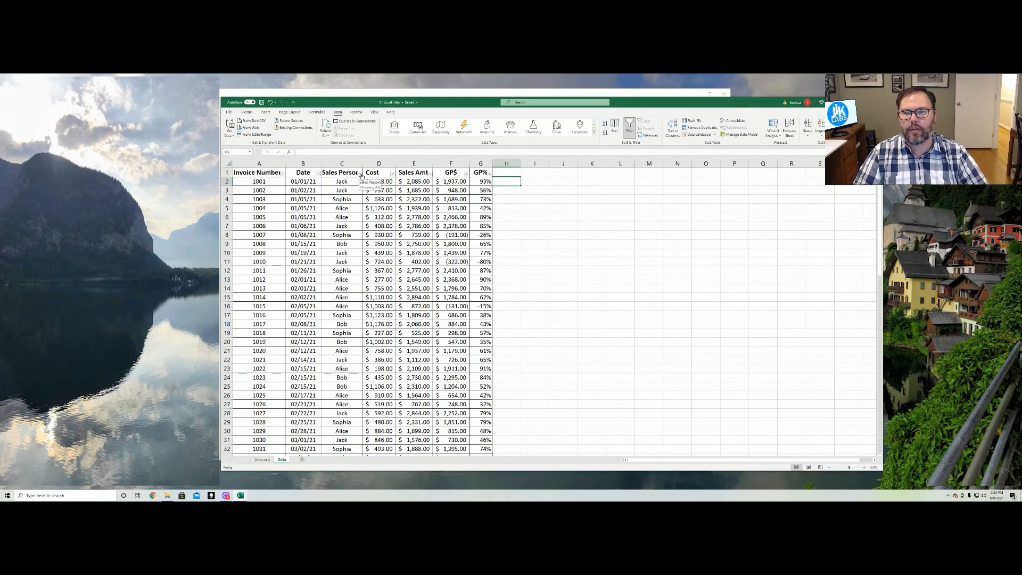
Filter the Sales Person column by searching for one name, and add a second searched name to the current filter selection.
{"action": "left_click", "coordinate": [361, 173]}
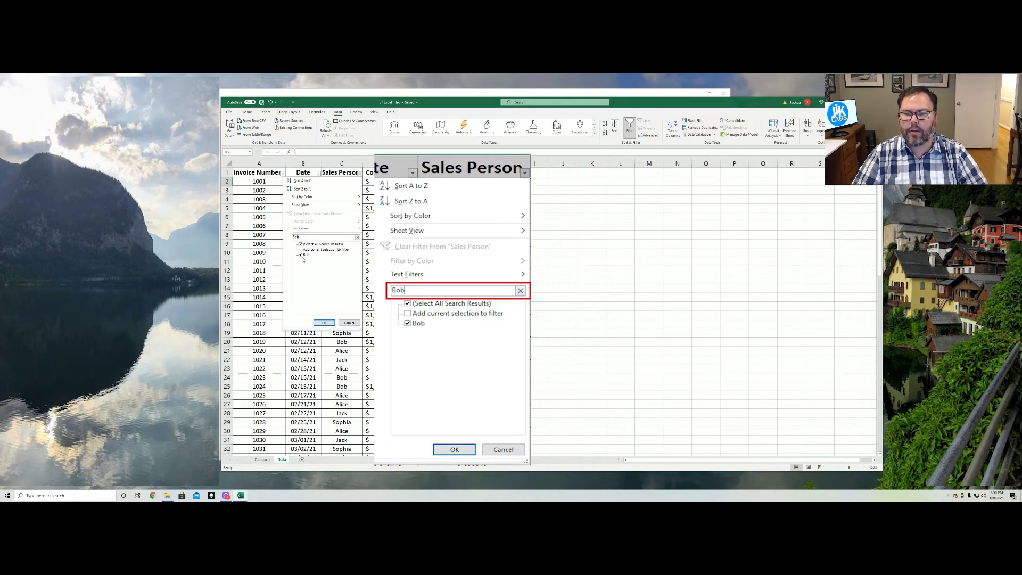
{"action": "left_click", "coordinate": [324, 323]}
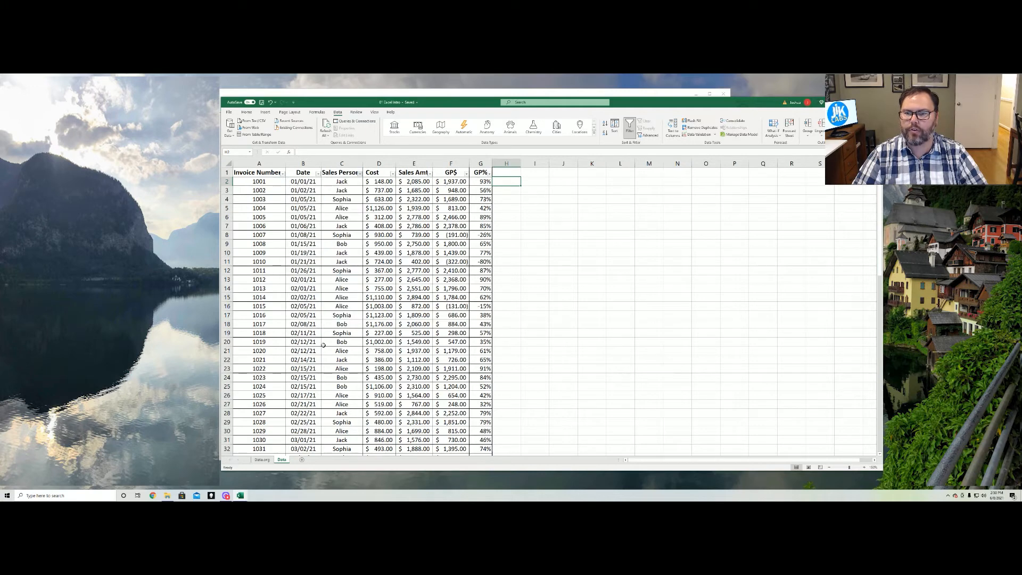
{"action": "left_click", "coordinate": [360, 173]}
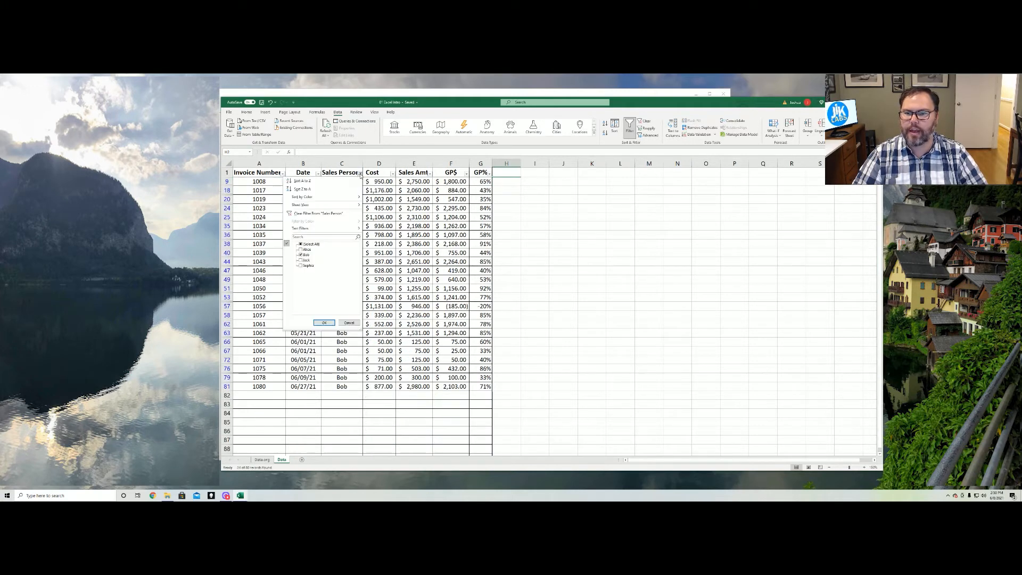
{"action": "left_click", "coordinate": [324, 238]}
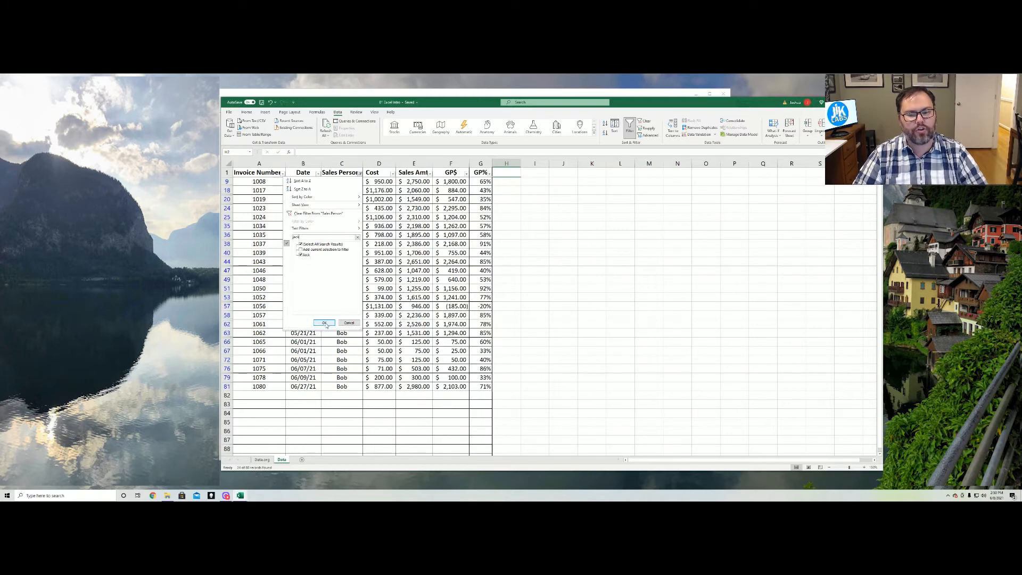
{"action": "left_click", "coordinate": [301, 249]}
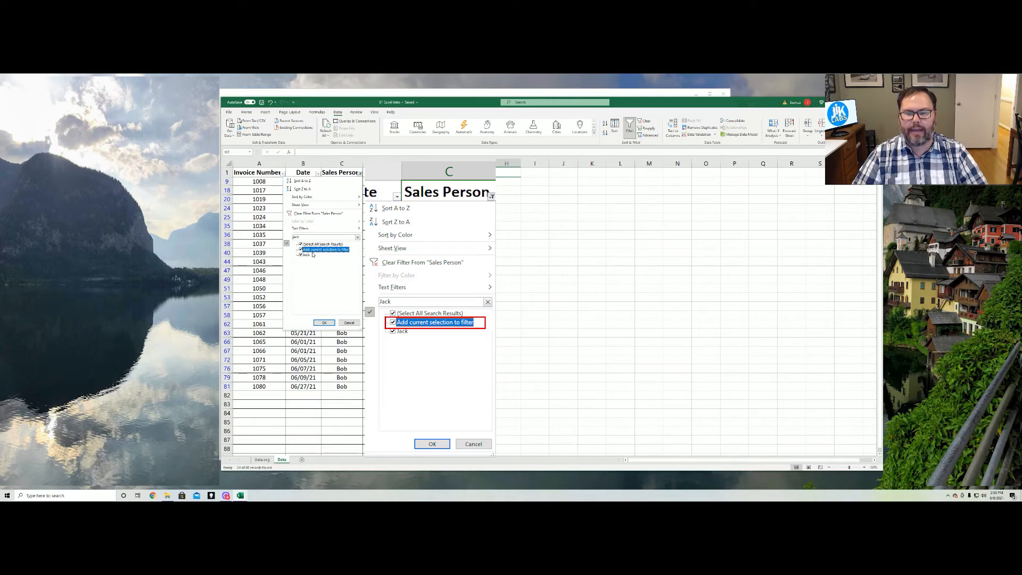
{"action": "left_click", "coordinate": [324, 322]}
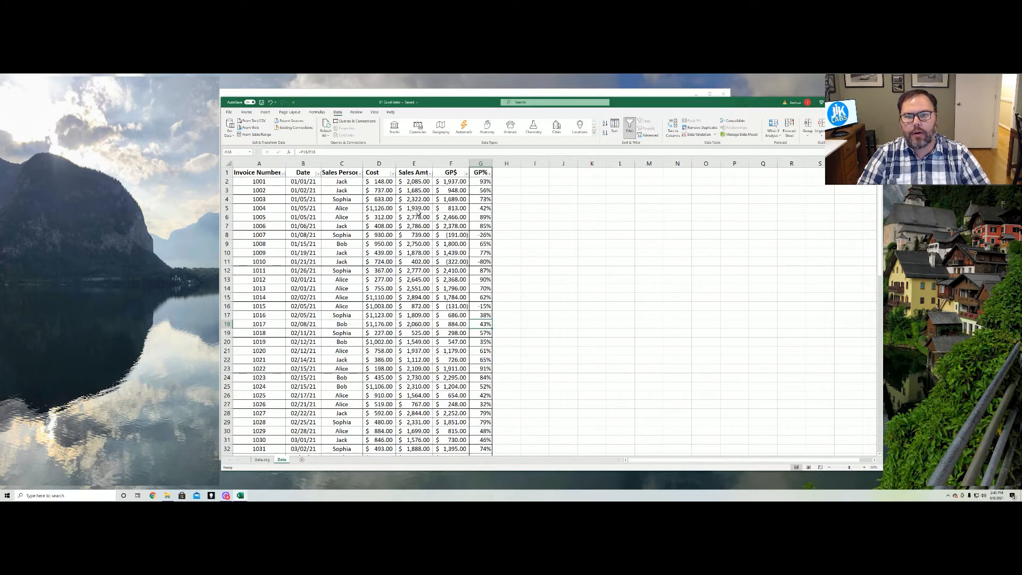
Filter the Cost column to amounts between 300 and 1000 and review the filtered invoices.
{"action": "left_click", "coordinate": [393, 174]}
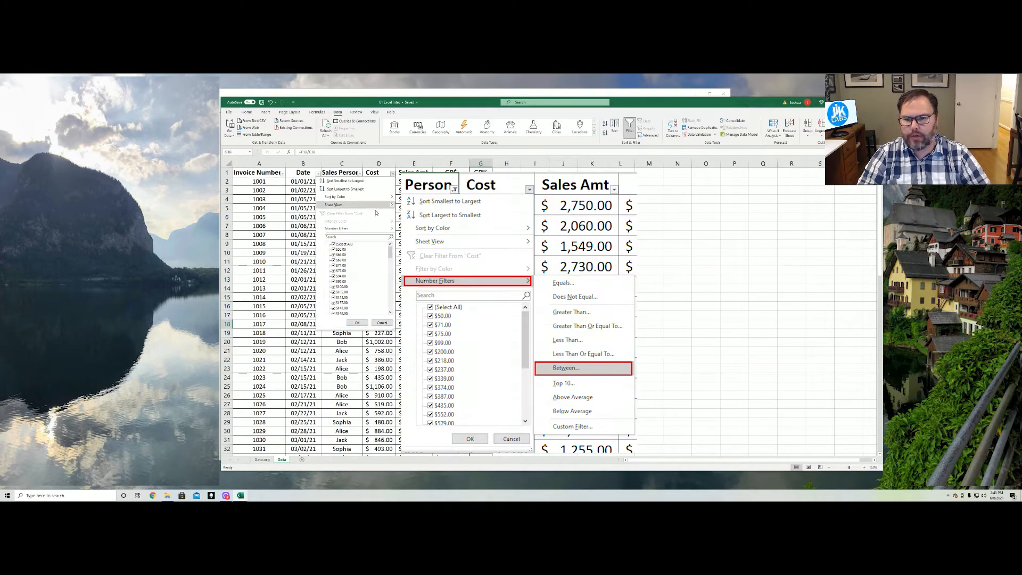
{"action": "mouse_move", "coordinate": [371, 229]}
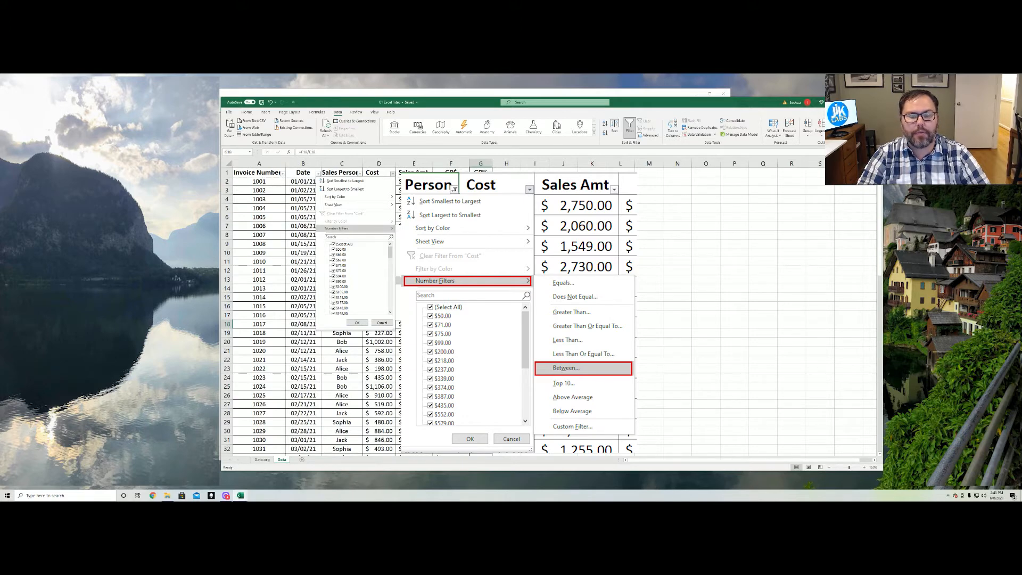
{"action": "left_click", "coordinate": [416, 280]}
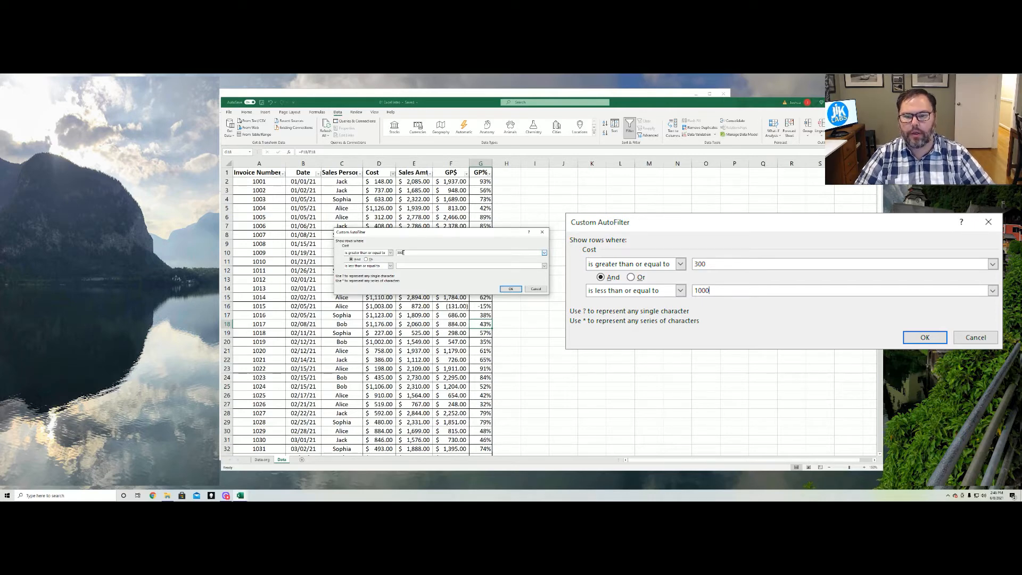
{"action": "key", "text": "Tab"}
{"action": "key", "text": "Tab"}
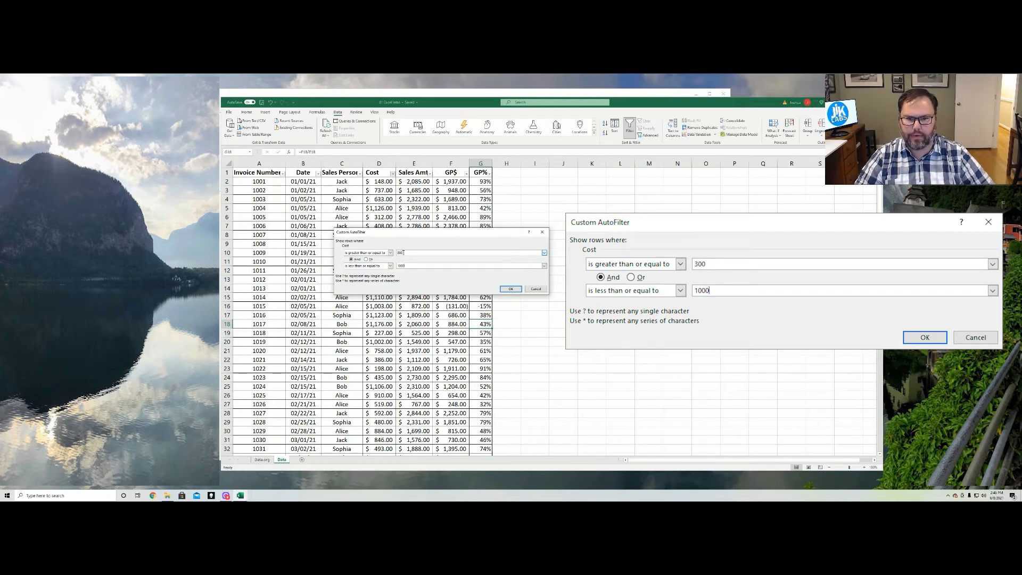
{"action": "left_click", "coordinate": [510, 290]}
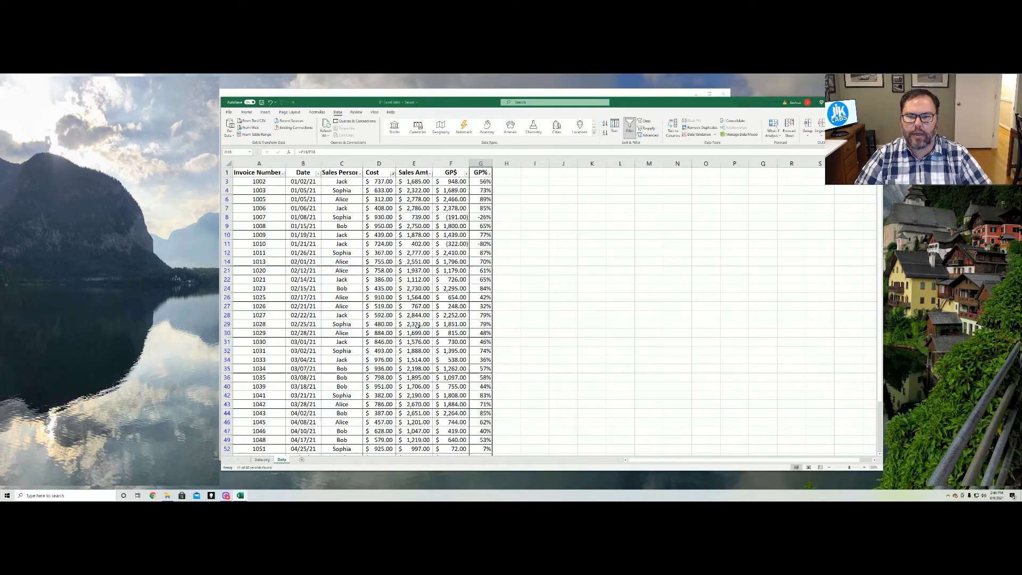
{"action": "scroll", "coordinate": [382, 240], "scroll_direction": "down", "scroll_amount": 4}
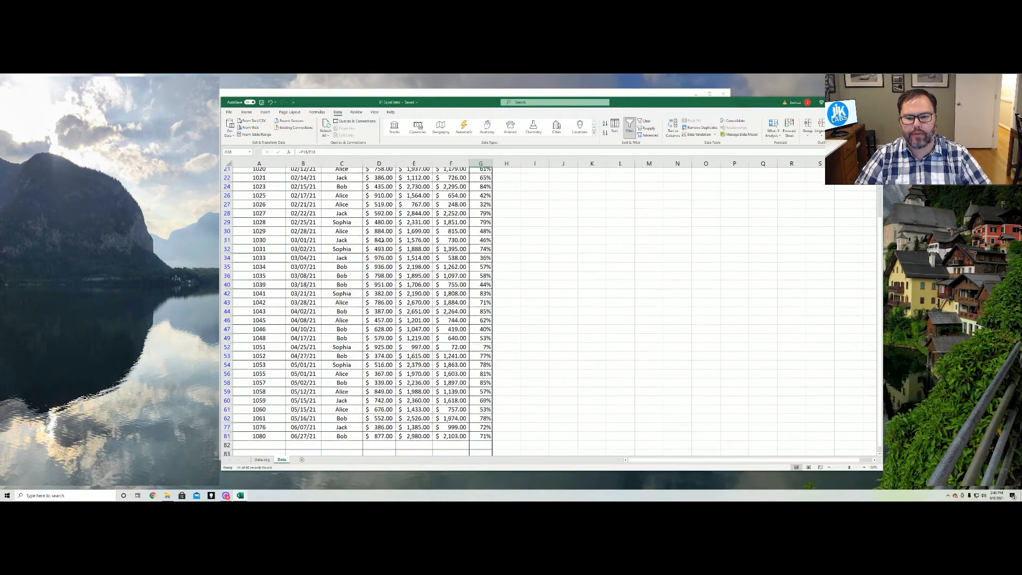
{"action": "scroll", "coordinate": [382, 240], "scroll_direction": "up", "scroll_amount": 4}
{"action": "scroll", "coordinate": [317, 411], "scroll_direction": "up", "scroll_amount": 1}
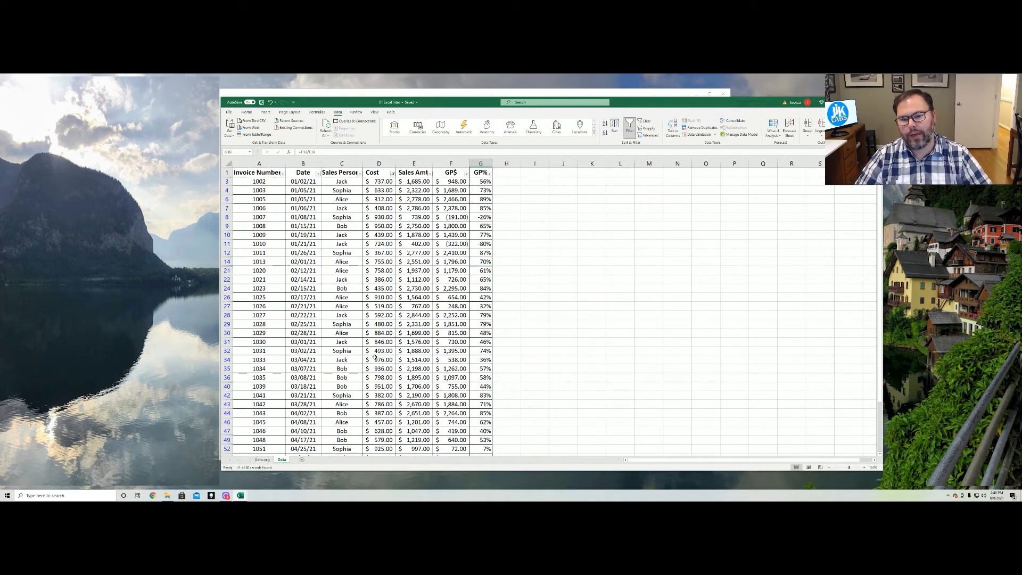
Change the Cost column filter to amounts between 1000 and 1500, review the invoices, and clear the filter.
{"action": "left_click", "coordinate": [392, 173]}
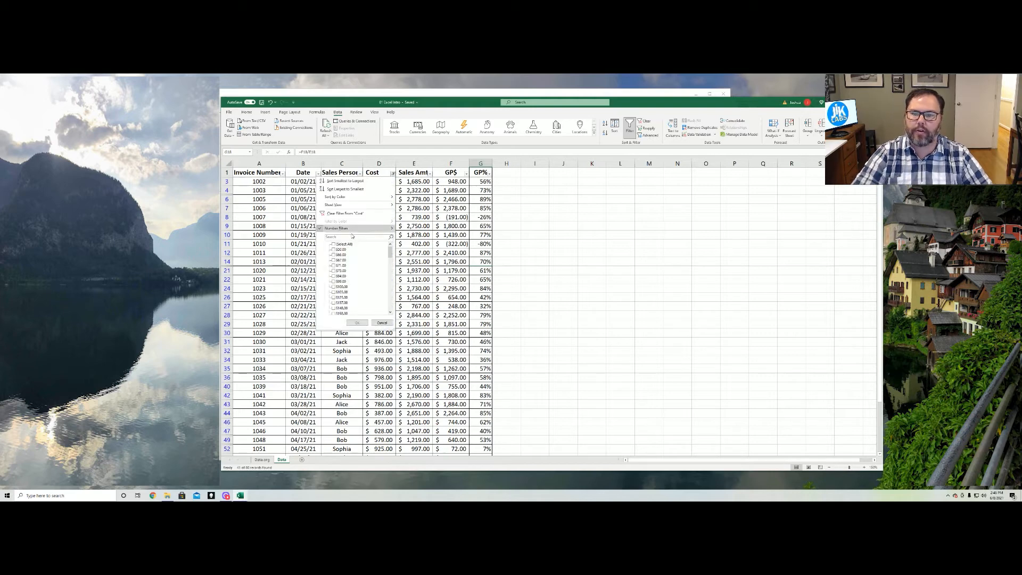
{"action": "mouse_move", "coordinate": [357, 232]}
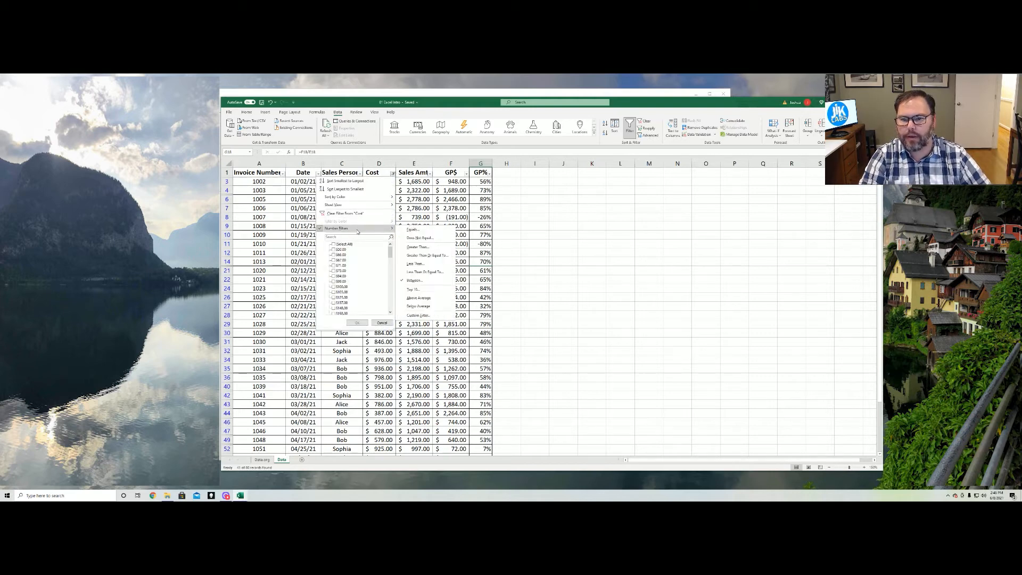
{"action": "left_click", "coordinate": [420, 282]}
{"action": "type", "text": "1"}
{"action": "key", "text": "Tab"}
{"action": "key", "text": "Tab"}
{"action": "key", "text": "Tab"}
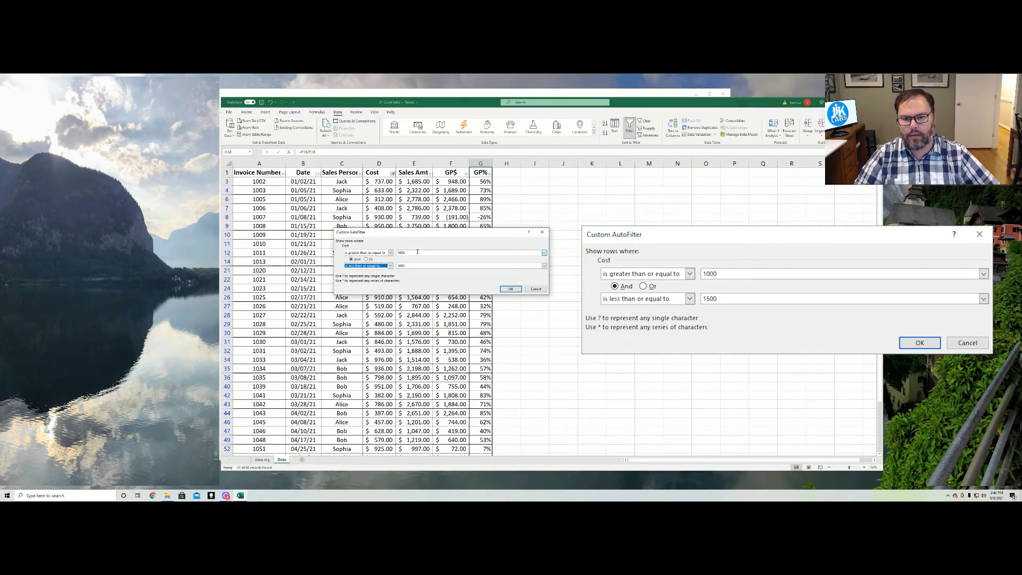
{"action": "type", "text": "150"}
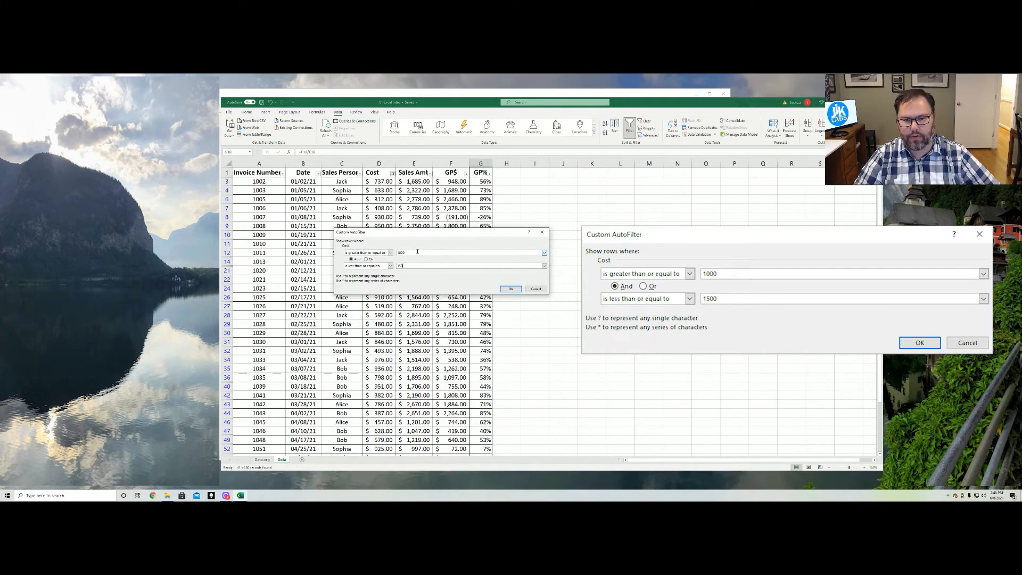
{"action": "left_click", "coordinate": [509, 290]}
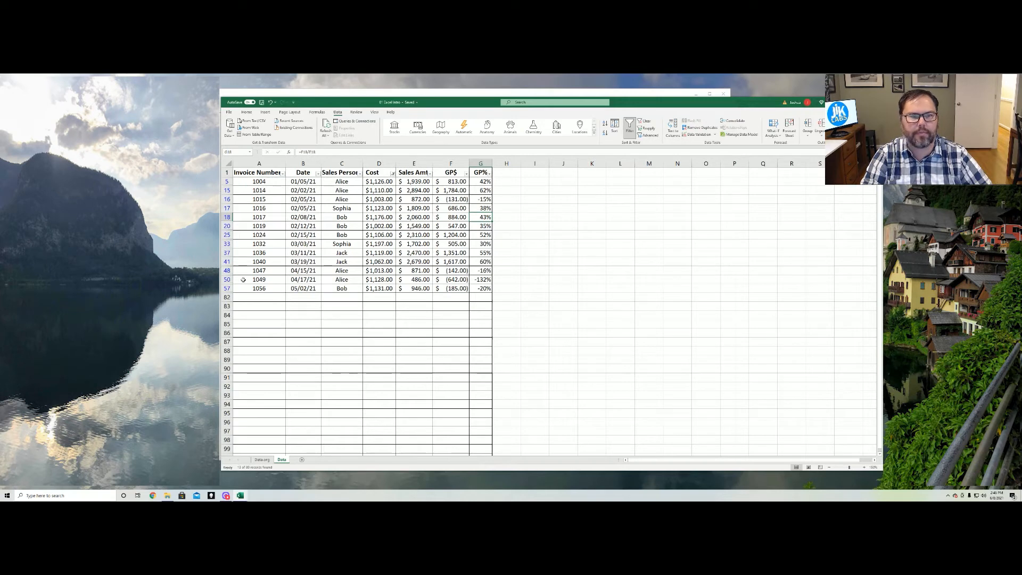
{"action": "left_click", "coordinate": [646, 121]}
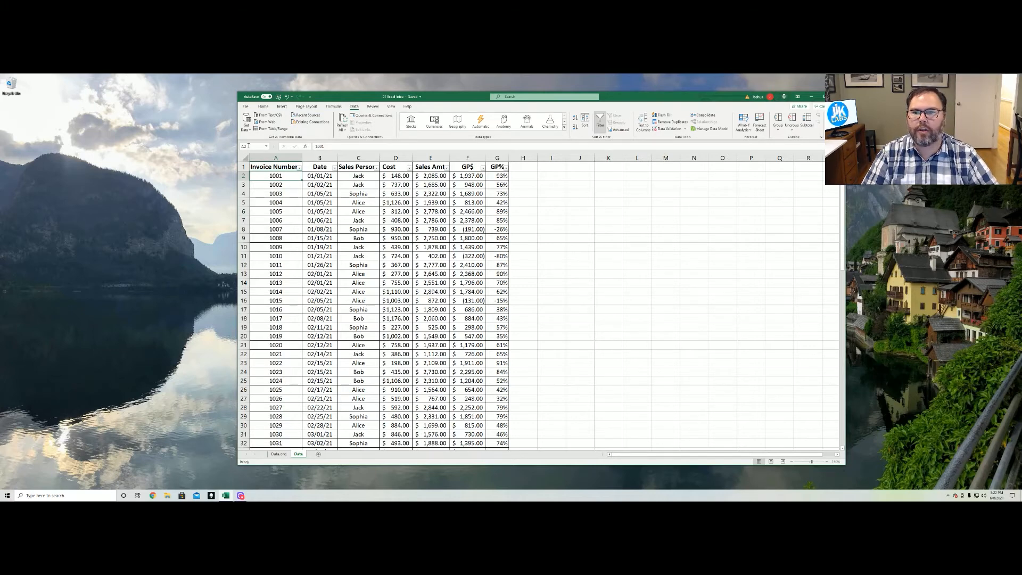
Apply the Green - Yellow - Red color scale conditional formatting to the entire GP% column.
{"action": "left_click", "coordinate": [263, 106]}
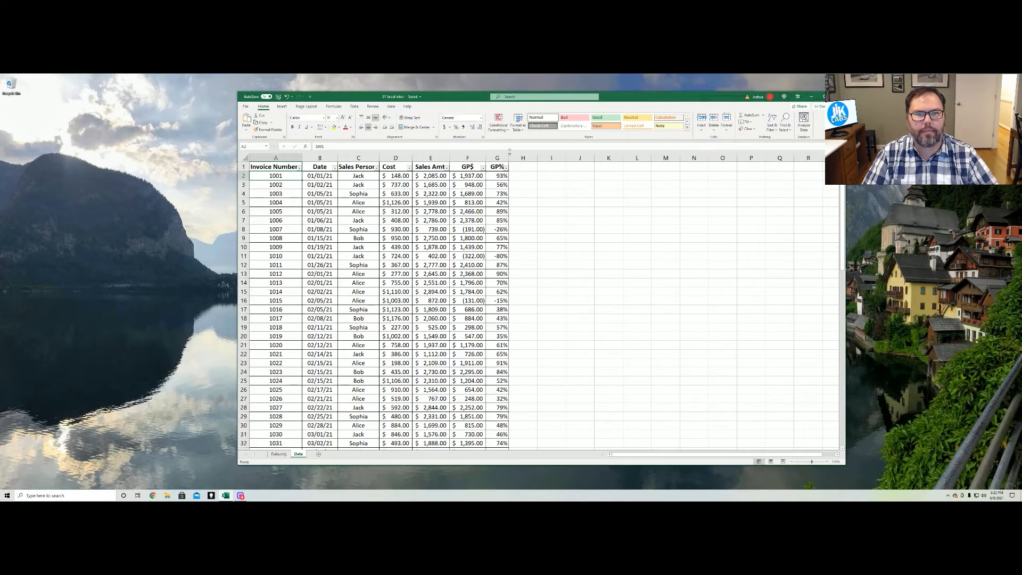
{"action": "left_click", "coordinate": [498, 300]}
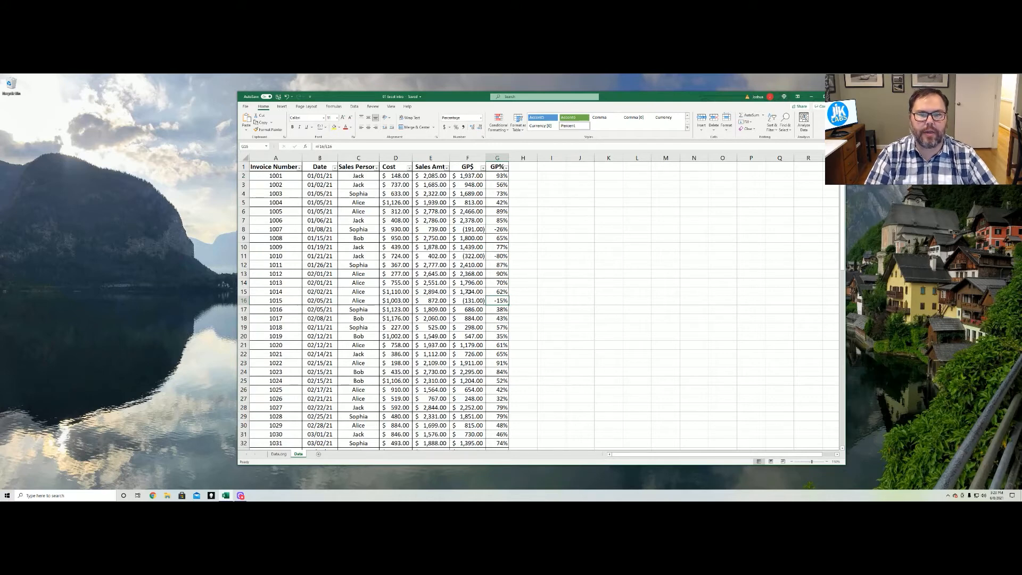
{"action": "left_click", "coordinate": [497, 158]}
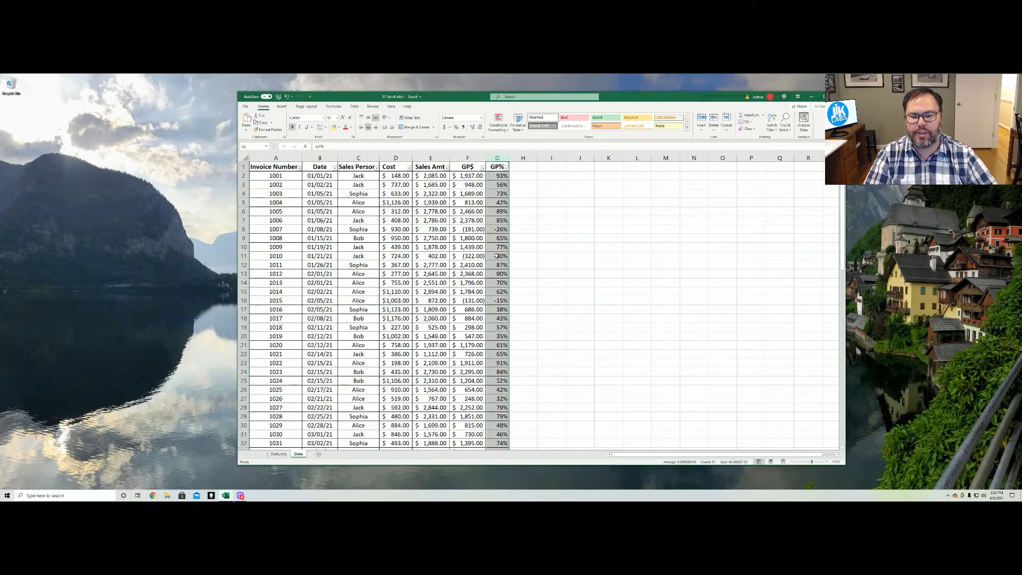
{"action": "left_click", "coordinate": [504, 128]}
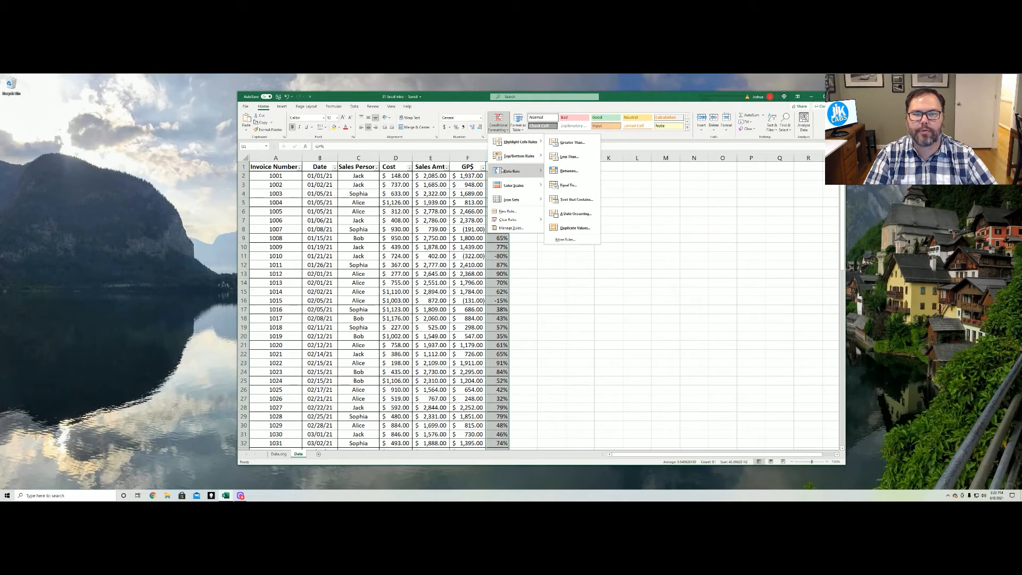
{"action": "mouse_move", "coordinate": [496, 186]}
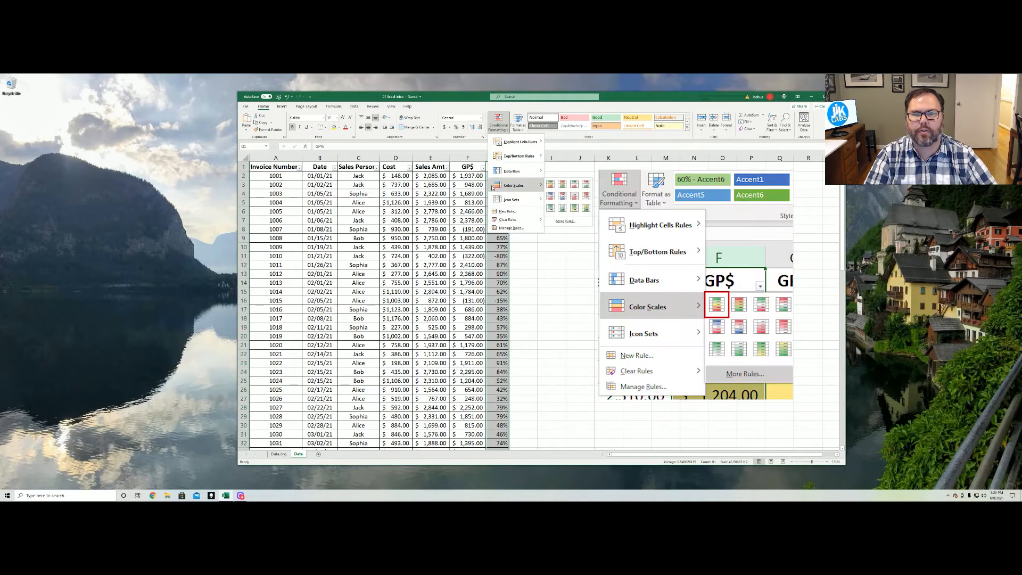
{"action": "left_click", "coordinate": [550, 186]}
{"action": "left_click", "coordinate": [531, 194]}
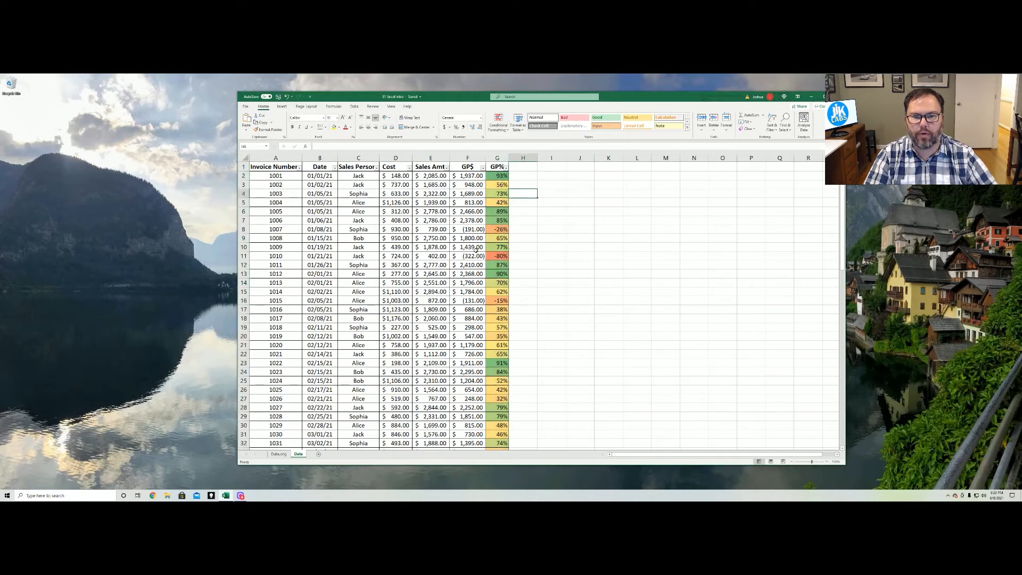
Examine the color-coded GP% values through all the invoice rows, comparing the highest and lowest margins.
{"action": "left_click", "coordinate": [490, 176]}
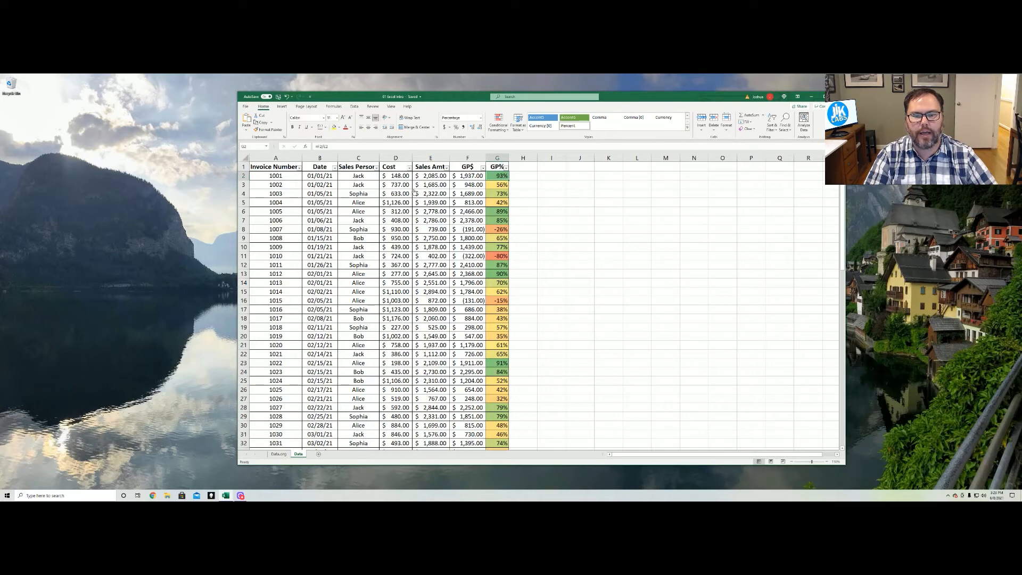
{"action": "left_click", "coordinate": [501, 256]}
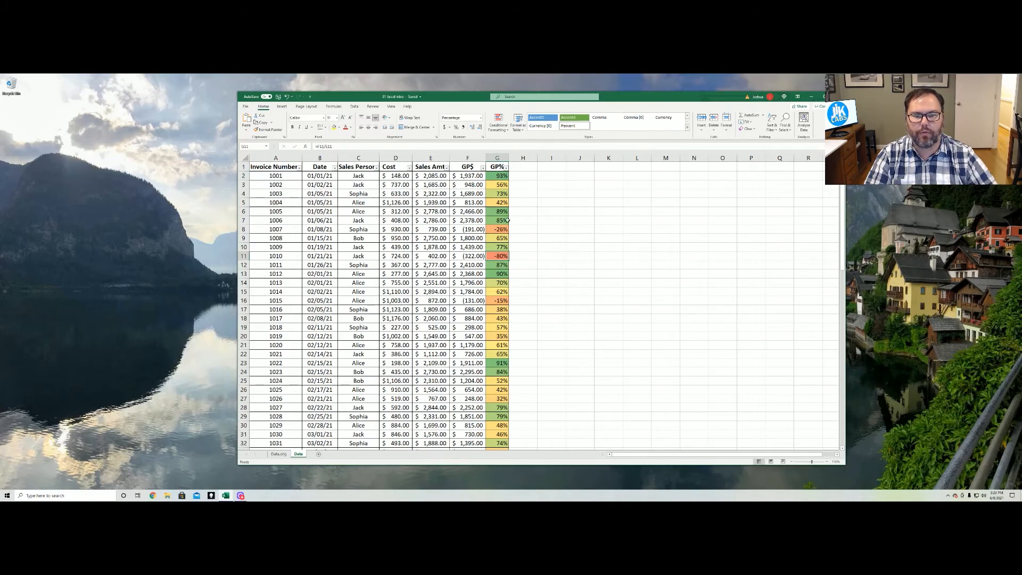
{"action": "scroll", "coordinate": [523, 255], "scroll_direction": "down", "scroll_amount": 4}
{"action": "scroll", "coordinate": [524, 255], "scroll_direction": "down", "scroll_amount": 3}
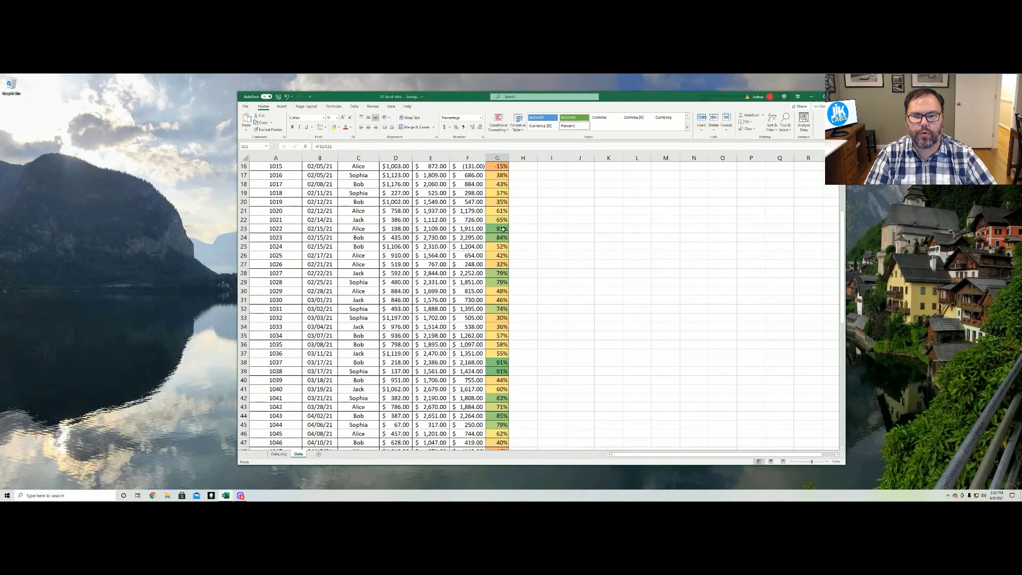
{"action": "left_click", "coordinate": [495, 416]}
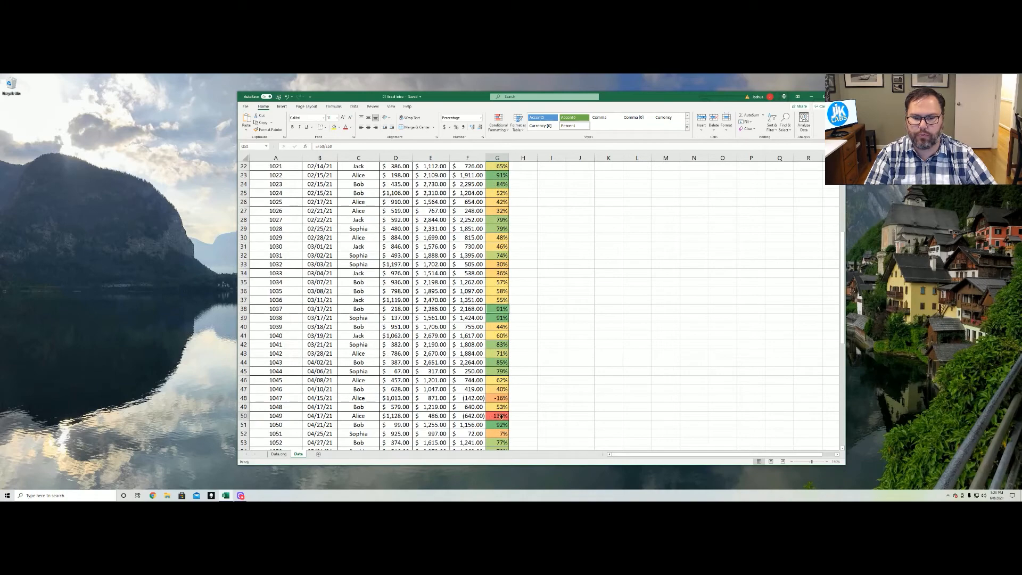
{"action": "scroll", "coordinate": [524, 373], "scroll_direction": "down", "scroll_amount": 4}
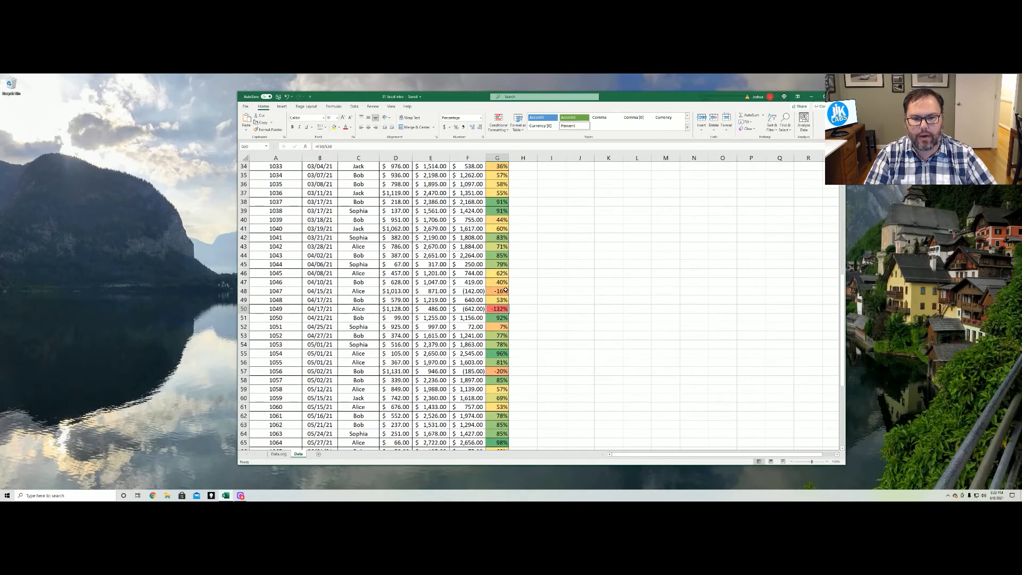
{"action": "scroll", "coordinate": [530, 375], "scroll_direction": "down", "scroll_amount": 6}
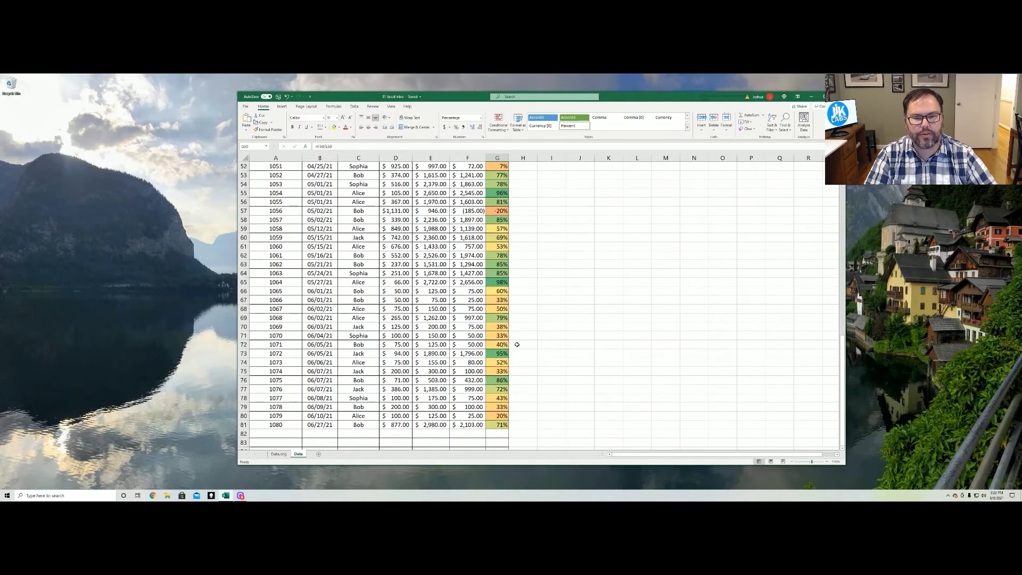
{"action": "scroll", "coordinate": [519, 346], "scroll_direction": "up", "scroll_amount": 17}
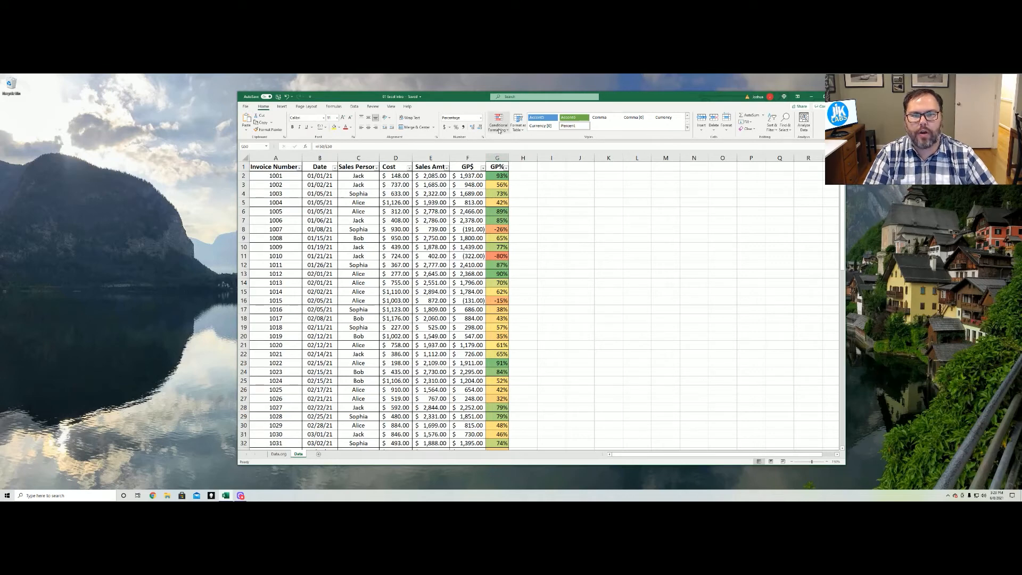
Clear the conditional formatting rules from the selected GP% column.
{"action": "left_click", "coordinate": [498, 158]}
{"action": "left_click", "coordinate": [498, 125]}
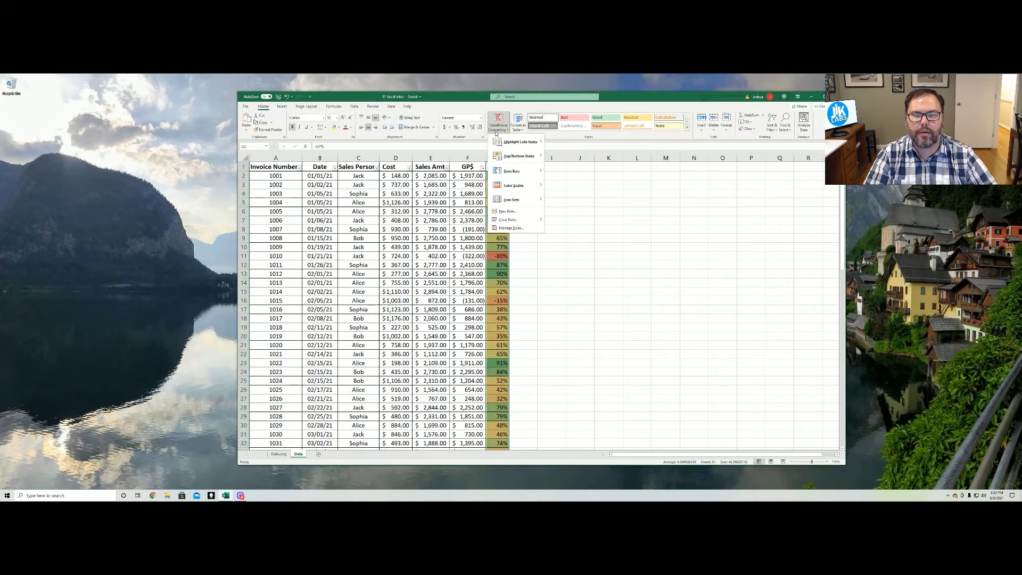
{"action": "mouse_move", "coordinate": [509, 219]}
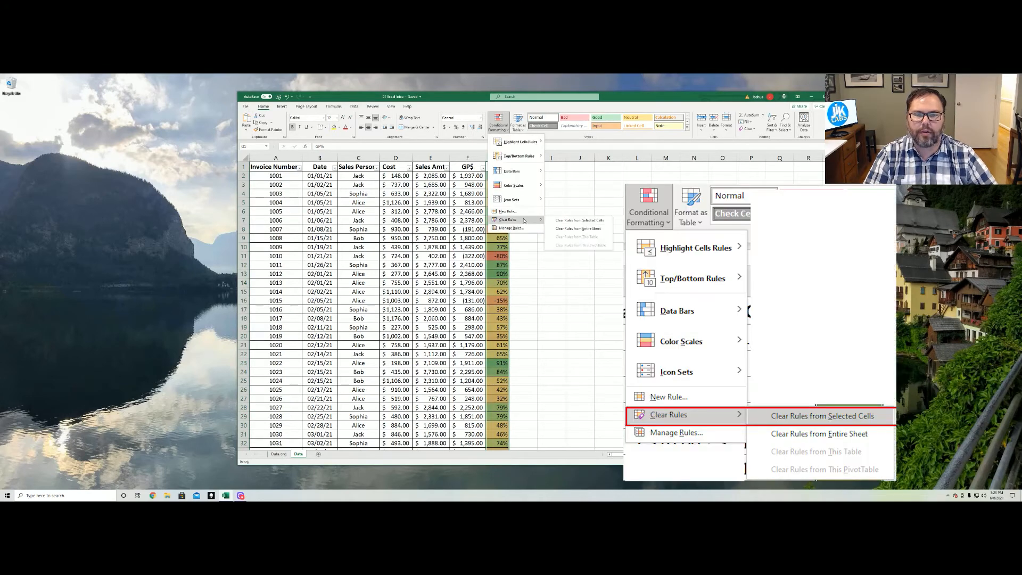
{"action": "left_click", "coordinate": [574, 221]}
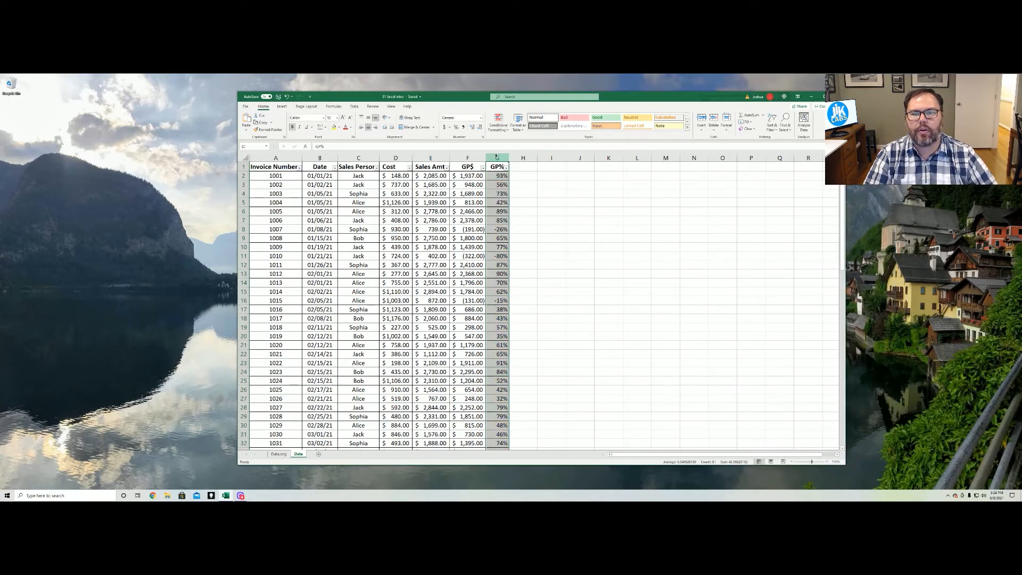
Apply one Green - Yellow - Red color scale to the Cost, Sales Amt, GP$ and GP% columns together.
{"action": "left_click_drag", "start_coordinate": [496, 156], "coordinate": [407, 157]}
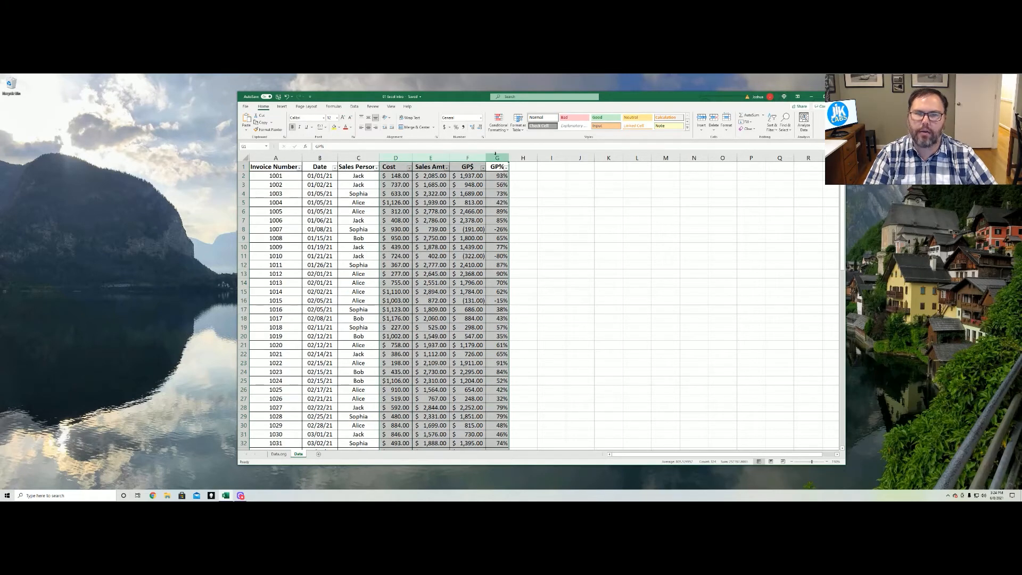
{"action": "left_click", "coordinate": [499, 126]}
{"action": "mouse_move", "coordinate": [525, 185]}
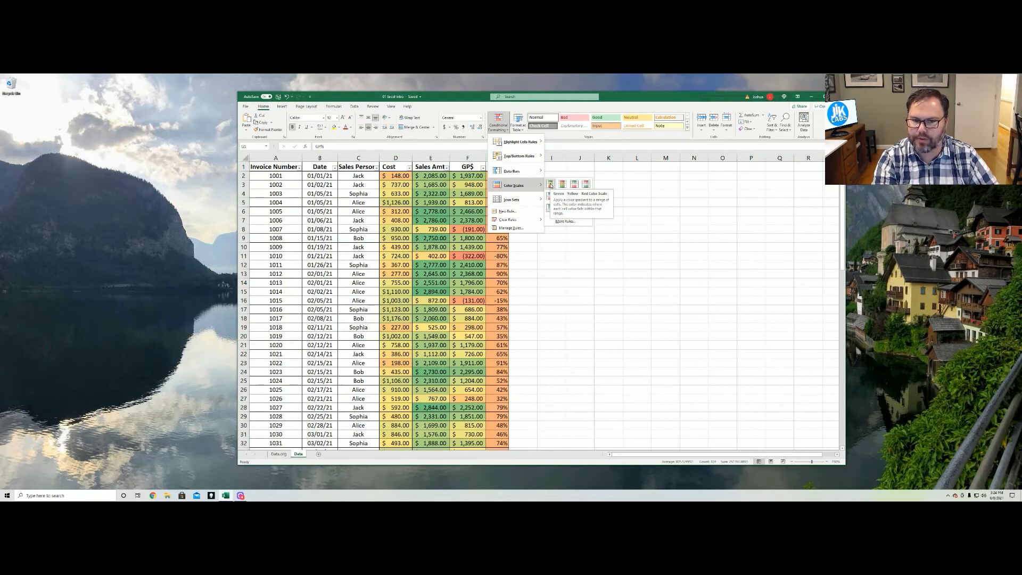
{"action": "left_click", "coordinate": [550, 185]}
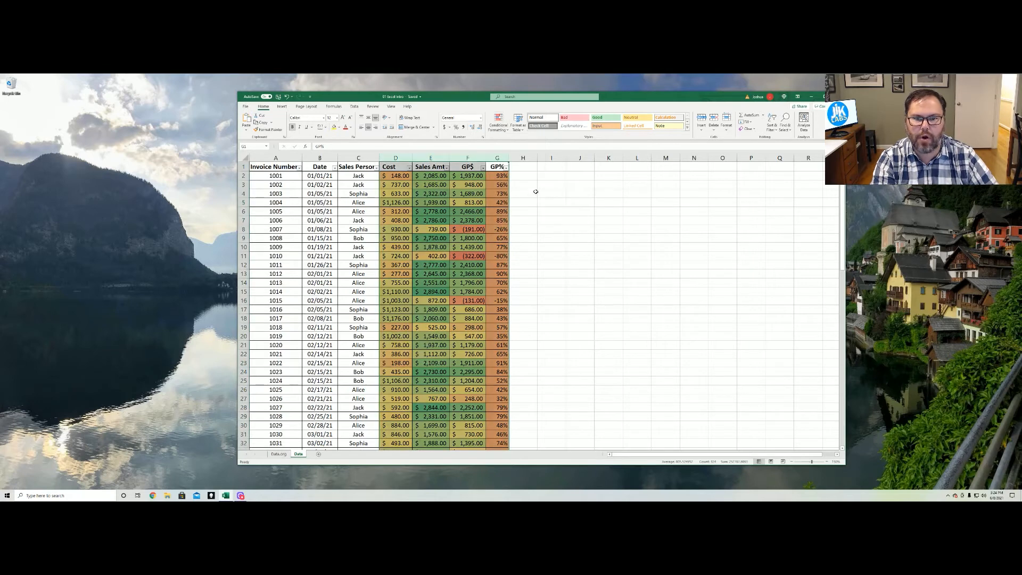
{"action": "left_click", "coordinate": [498, 185]}
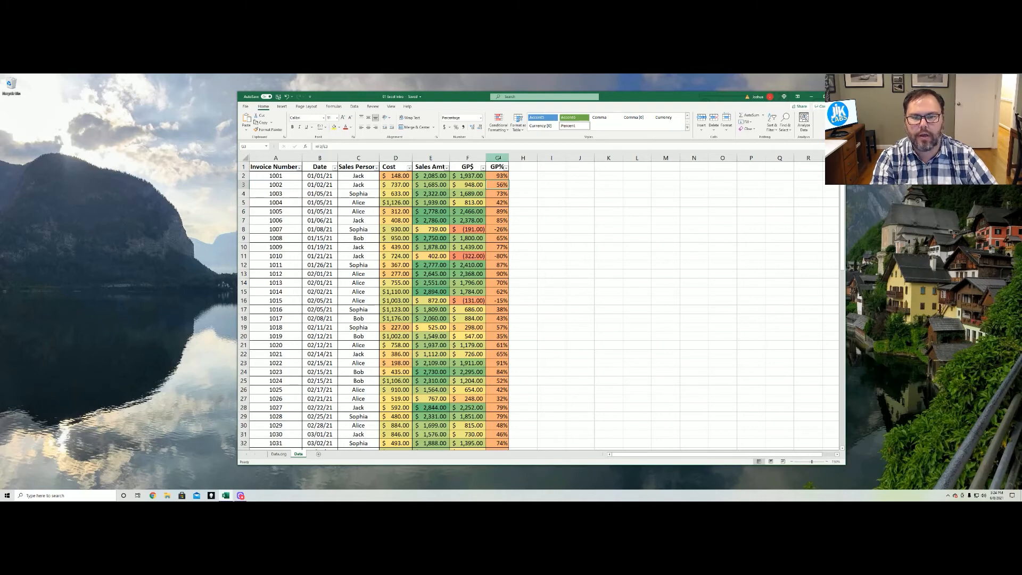
Clear the conditional formatting rules from the Cost through GP% columns.
{"action": "left_click_drag", "start_coordinate": [396, 158], "coordinate": [498, 157]}
{"action": "left_click", "coordinate": [498, 122]}
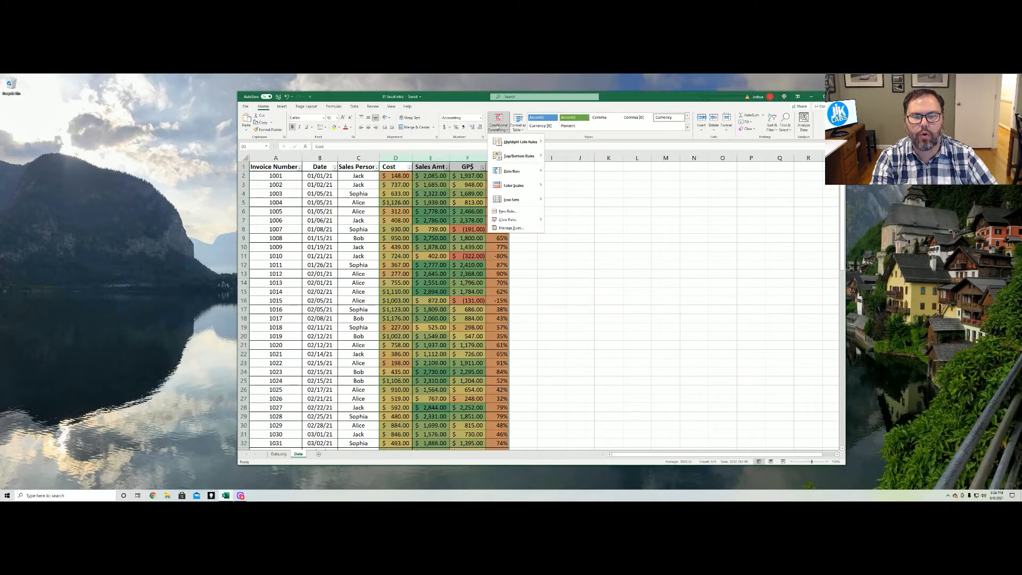
{"action": "mouse_move", "coordinate": [523, 221]}
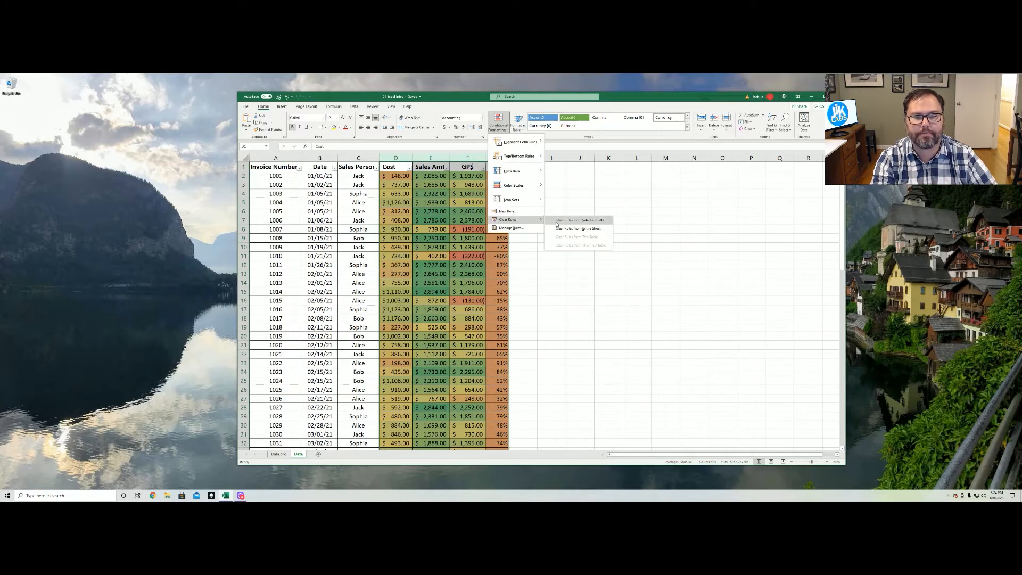
{"action": "left_click", "coordinate": [580, 220]}
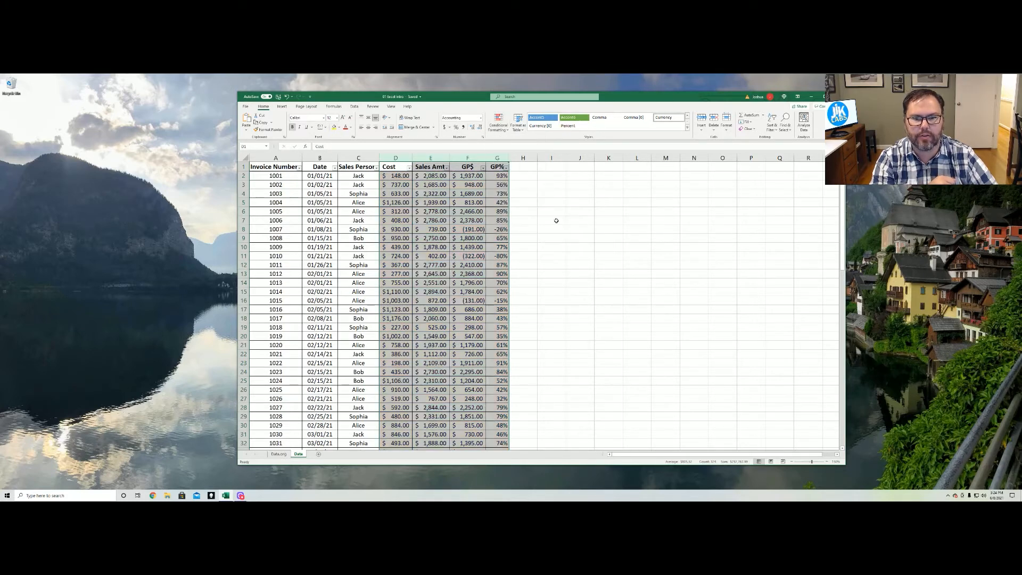
Apply the Green - Yellow - Red color scale to the GP% column on its own.
{"action": "left_click", "coordinate": [497, 157]}
{"action": "left_click", "coordinate": [499, 123]}
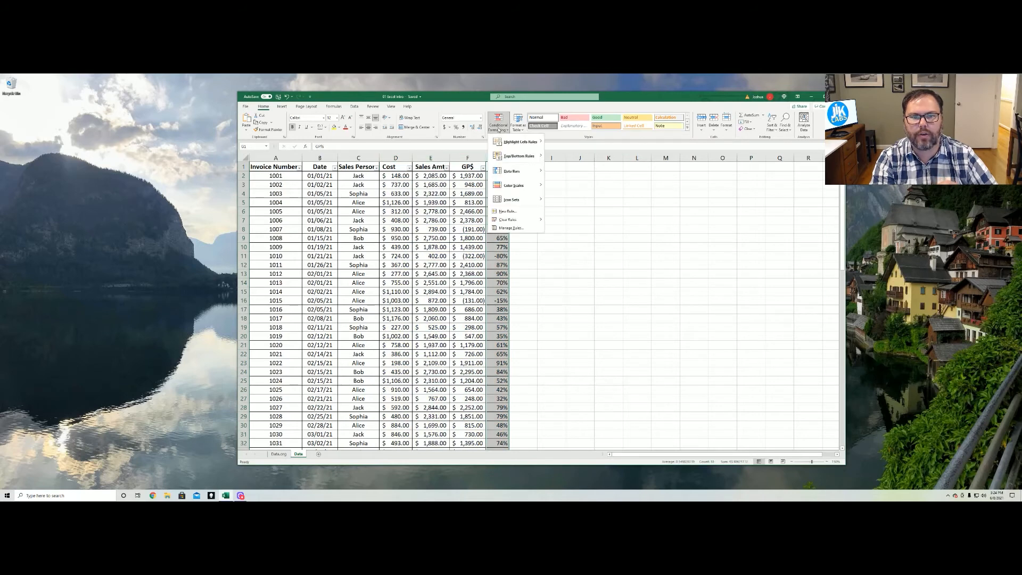
{"action": "mouse_move", "coordinate": [505, 183]}
{"action": "left_click", "coordinate": [549, 182]}
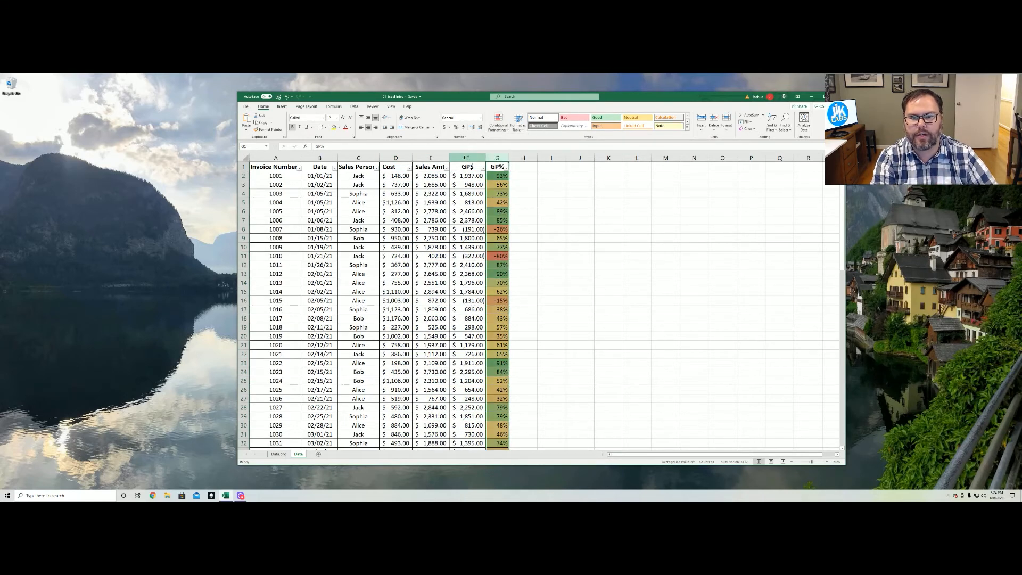
Apply a separate Green - Yellow - Red color scale to the GP$ column.
{"action": "left_click", "coordinate": [467, 158]}
{"action": "left_click", "coordinate": [506, 129]}
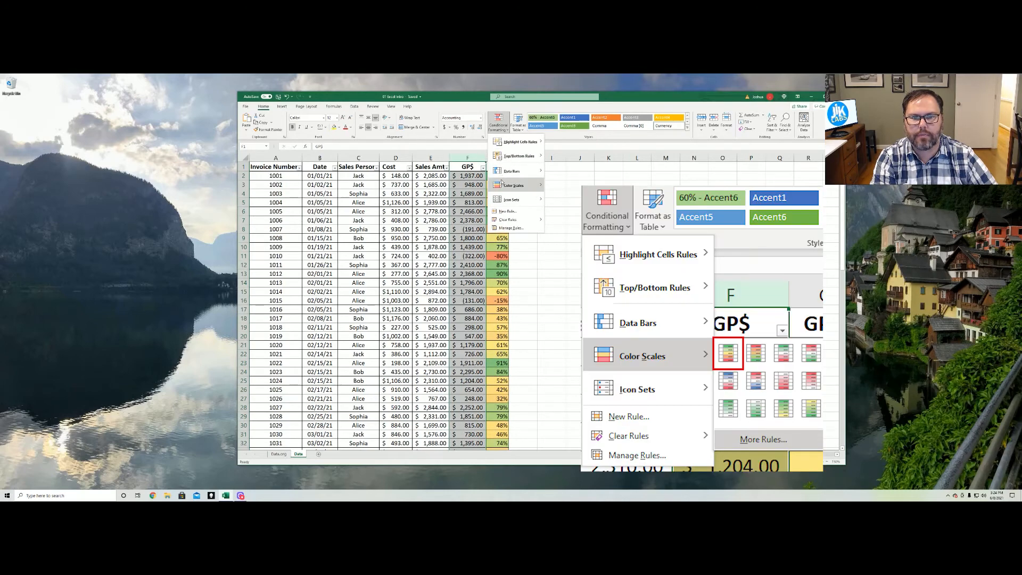
{"action": "left_click", "coordinate": [556, 185]}
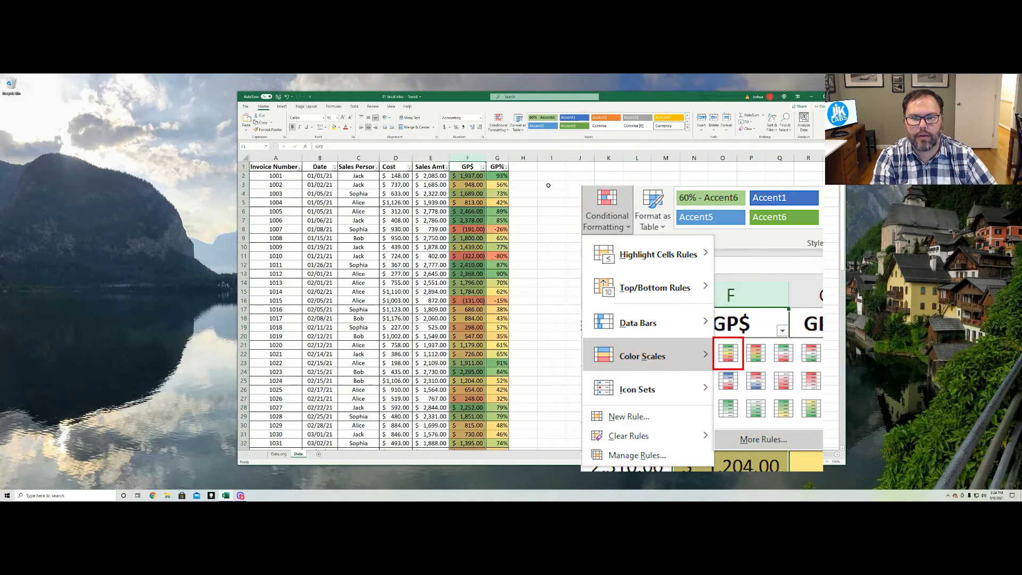
Apply a separate Green - Yellow - Red color scale to the Sales Amt column.
{"action": "left_click", "coordinate": [435, 159]}
{"action": "left_click", "coordinate": [498, 123]}
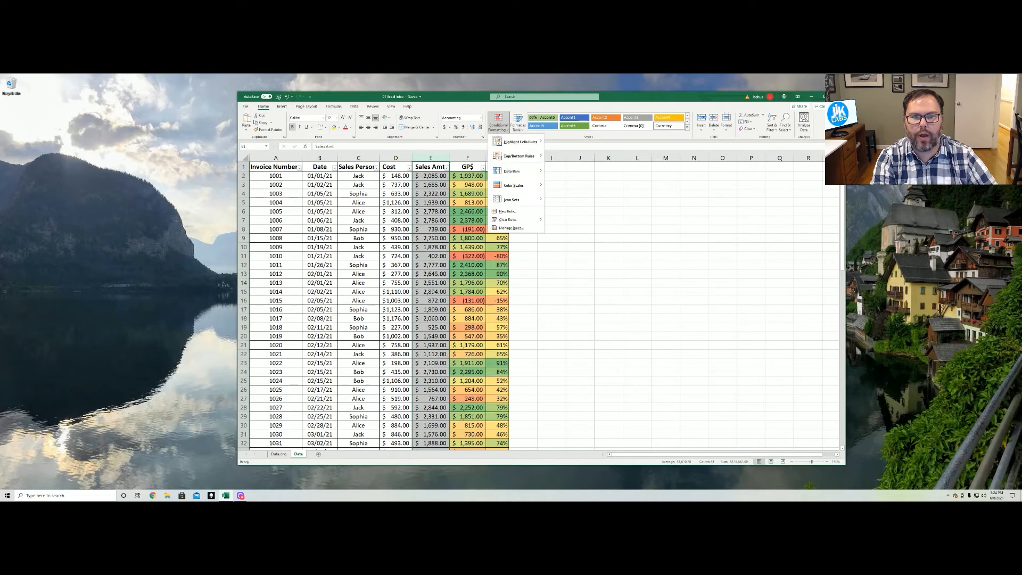
{"action": "mouse_move", "coordinate": [511, 171]}
{"action": "left_click", "coordinate": [548, 185]}
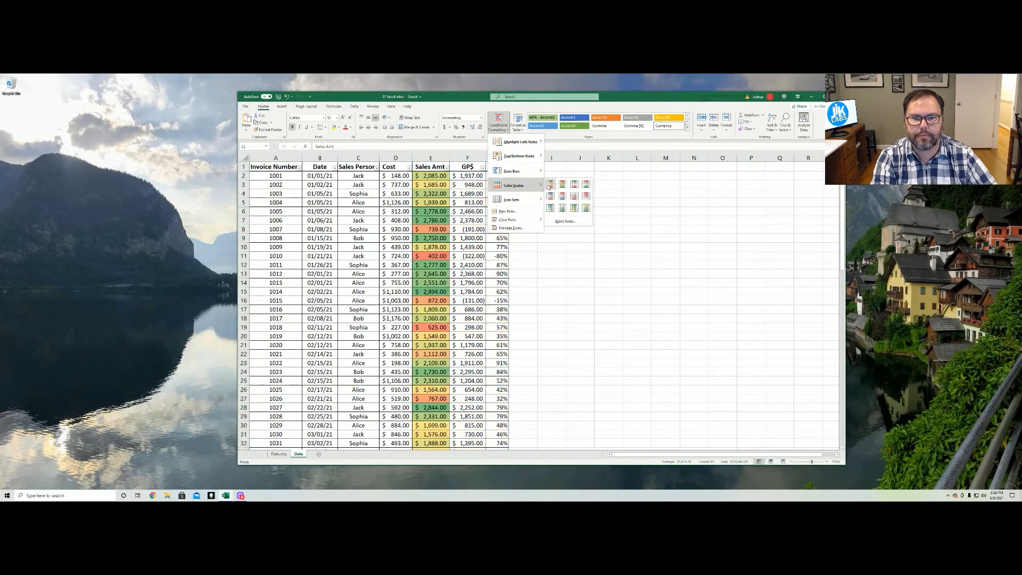
Compare the separate color scales of the Sales Amt, GP$ and GP% columns, checking the gross profit values in rows 11 and 13.
{"action": "left_click", "coordinate": [404, 159]}
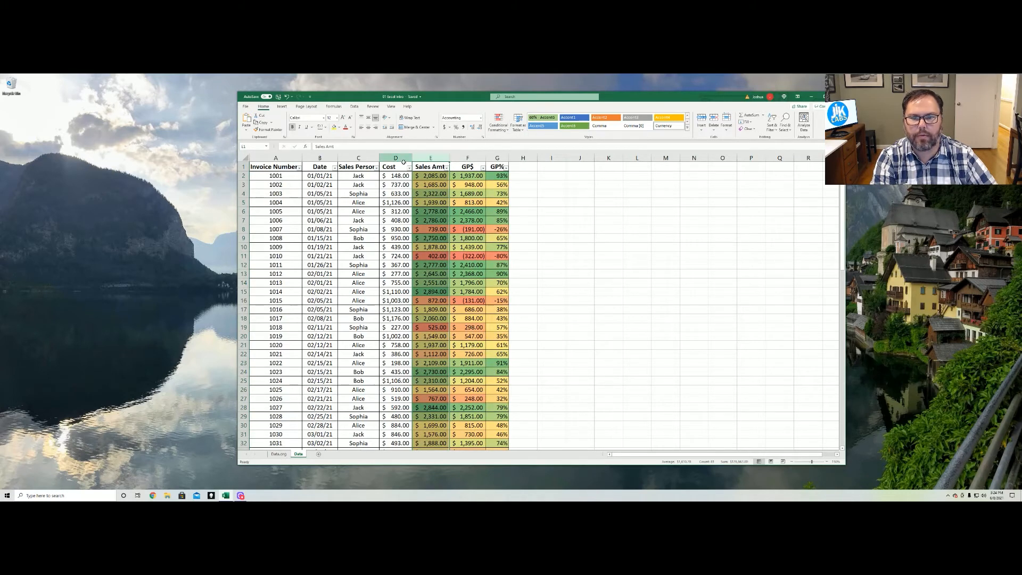
{"action": "left_click", "coordinate": [434, 221]}
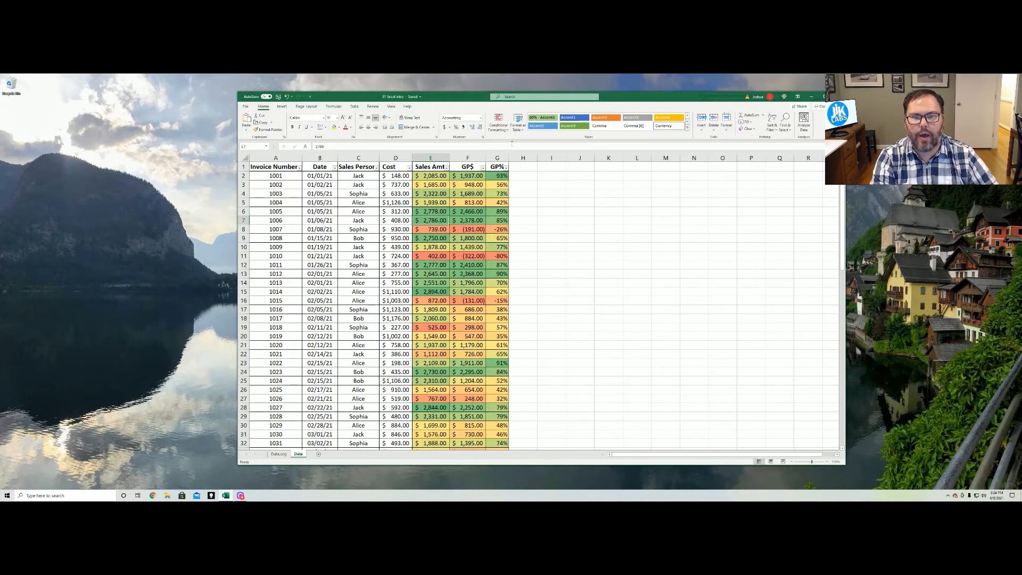
{"action": "left_click", "coordinate": [497, 157]}
{"action": "left_click", "coordinate": [467, 158]}
{"action": "left_click", "coordinate": [436, 156]}
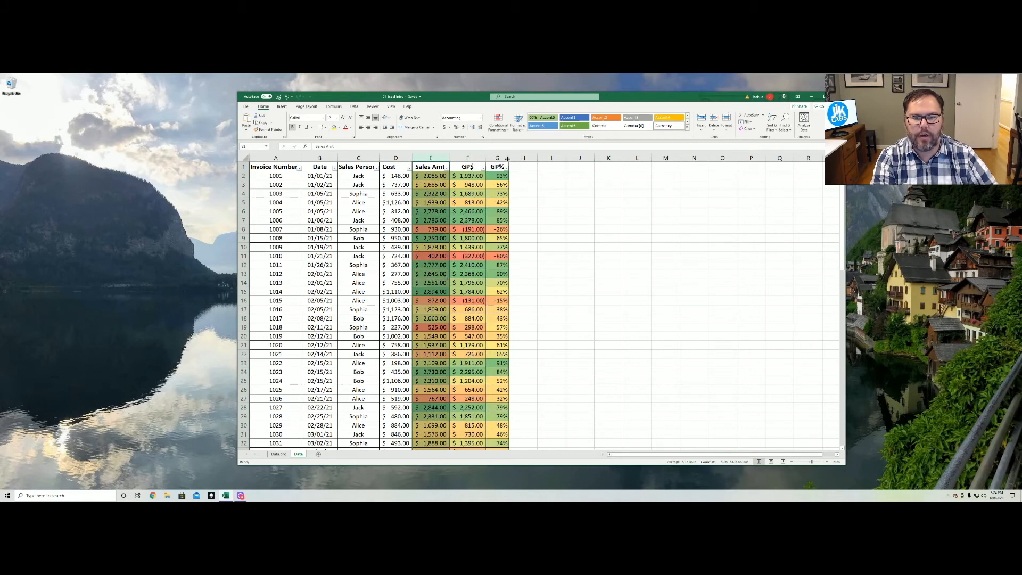
{"action": "left_click_drag", "start_coordinate": [499, 256], "coordinate": [464, 256]}
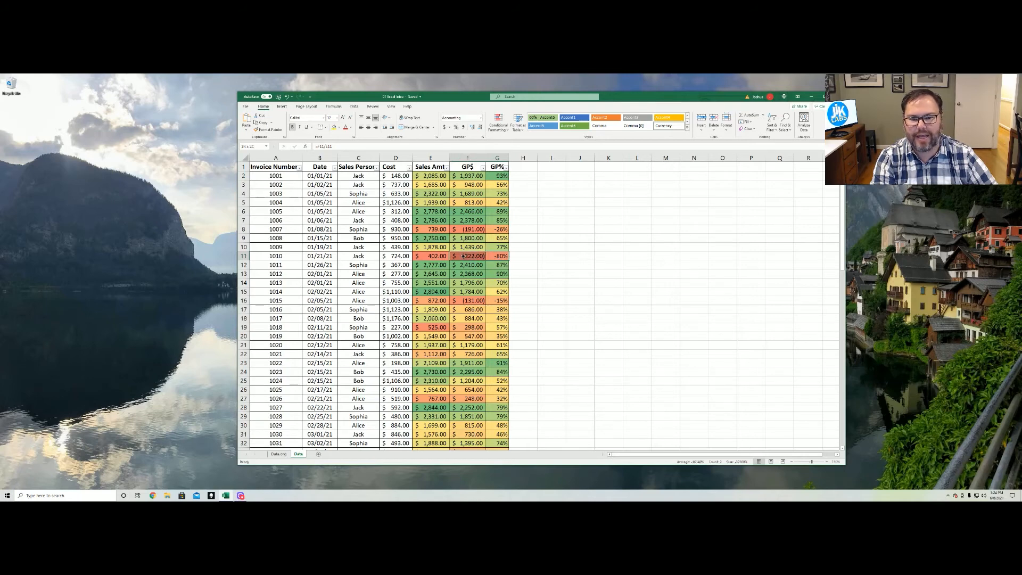
{"action": "left_click_drag", "start_coordinate": [464, 257], "coordinate": [464, 257]}
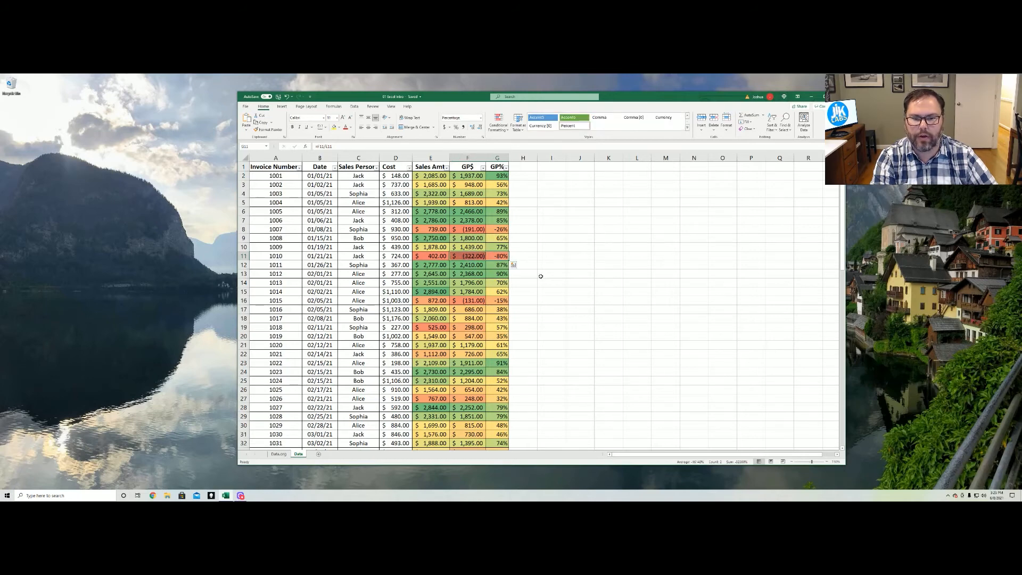
{"action": "left_click", "coordinate": [497, 274]}
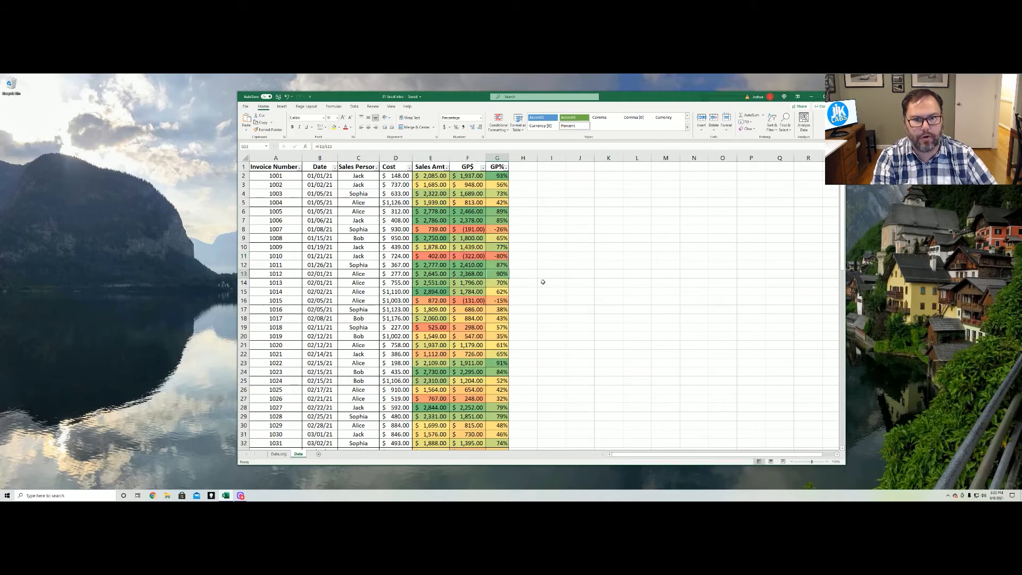
{"action": "left_click", "coordinate": [457, 273]}
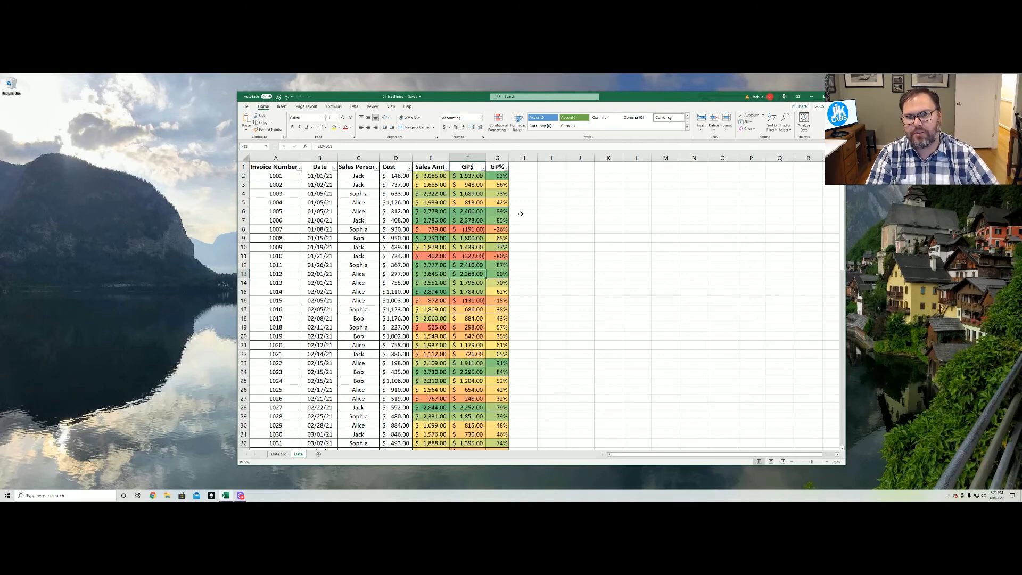
Sort the invoice data by GP% from smallest to largest and review the color shading through the last data row.
{"action": "left_click", "coordinate": [506, 168]}
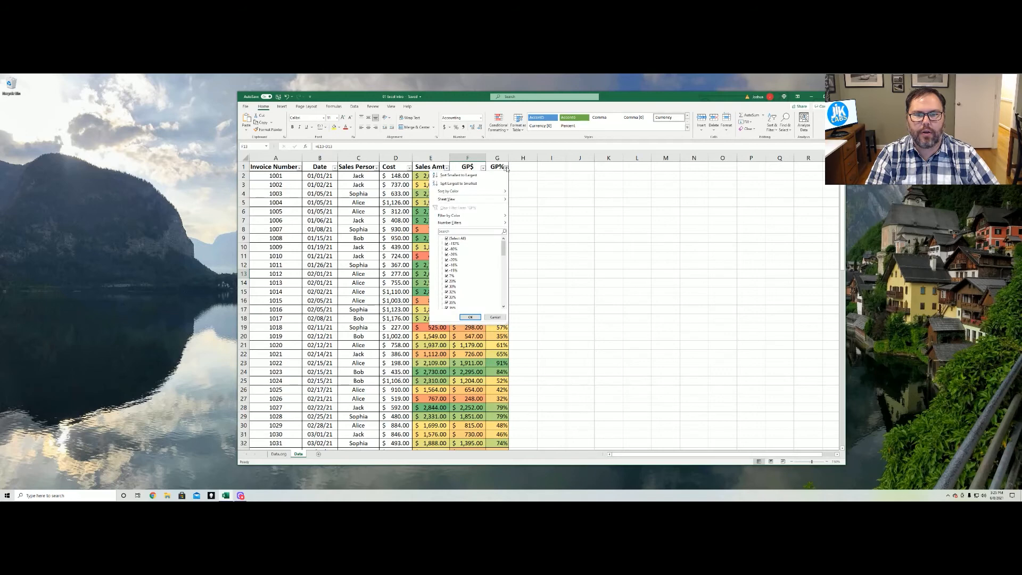
{"action": "left_click", "coordinate": [466, 176]}
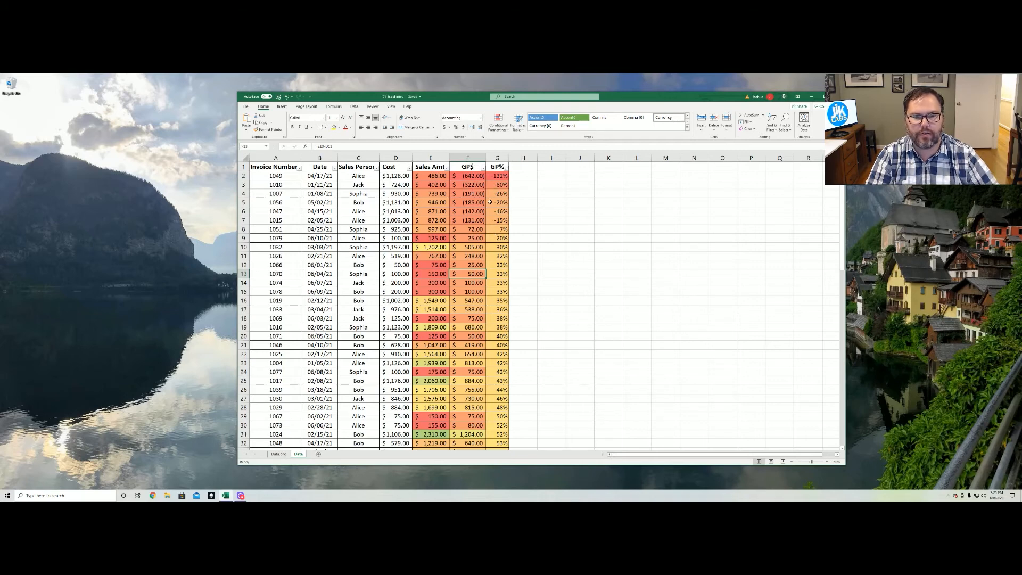
{"action": "scroll", "coordinate": [488, 200], "scroll_direction": "down", "scroll_amount": 5}
{"action": "scroll", "coordinate": [459, 184], "scroll_direction": "up", "scroll_amount": 5}
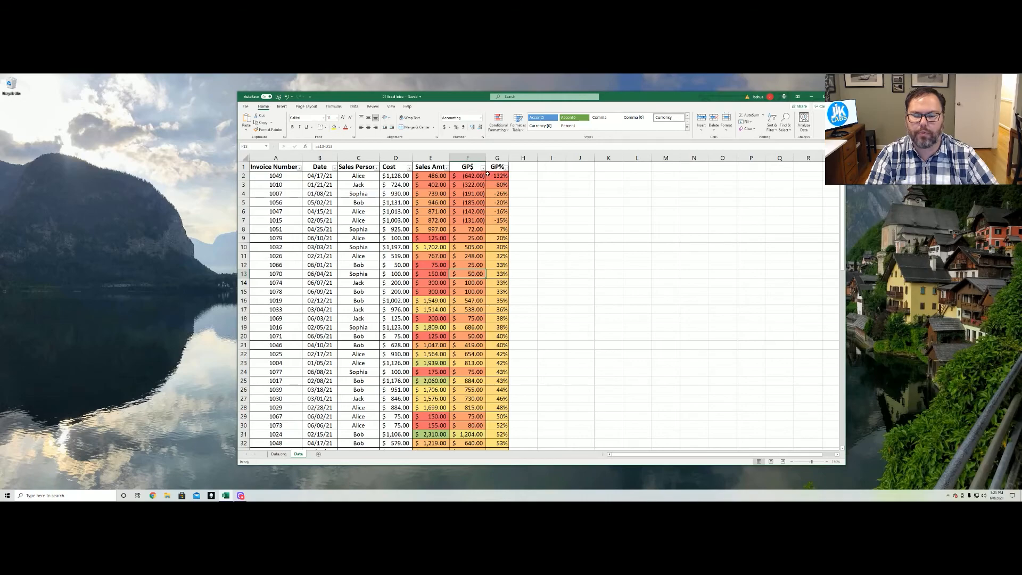
{"action": "scroll", "coordinate": [501, 216], "scroll_direction": "down", "scroll_amount": 7}
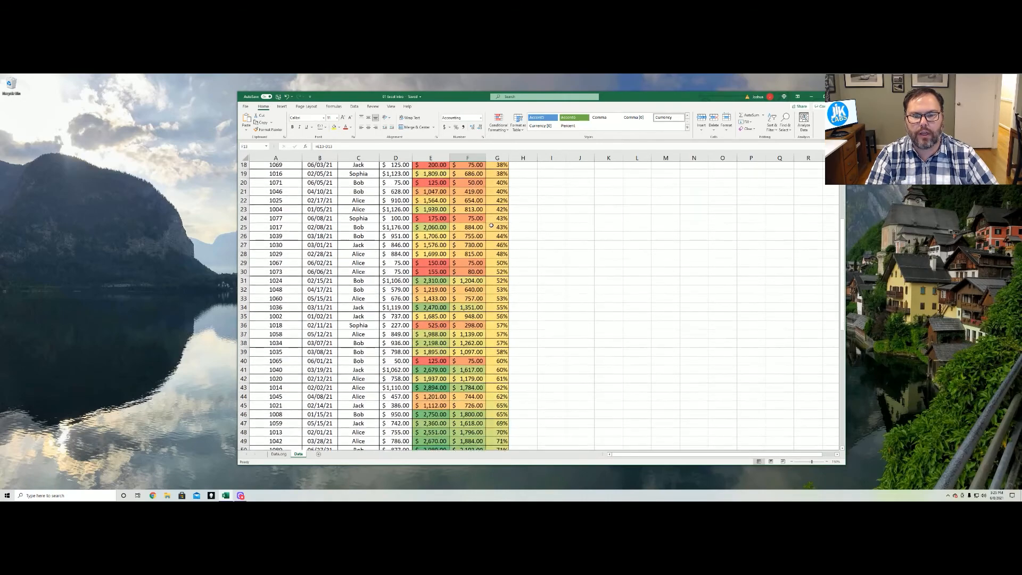
{"action": "scroll", "coordinate": [491, 226], "scroll_direction": "down", "scroll_amount": 9}
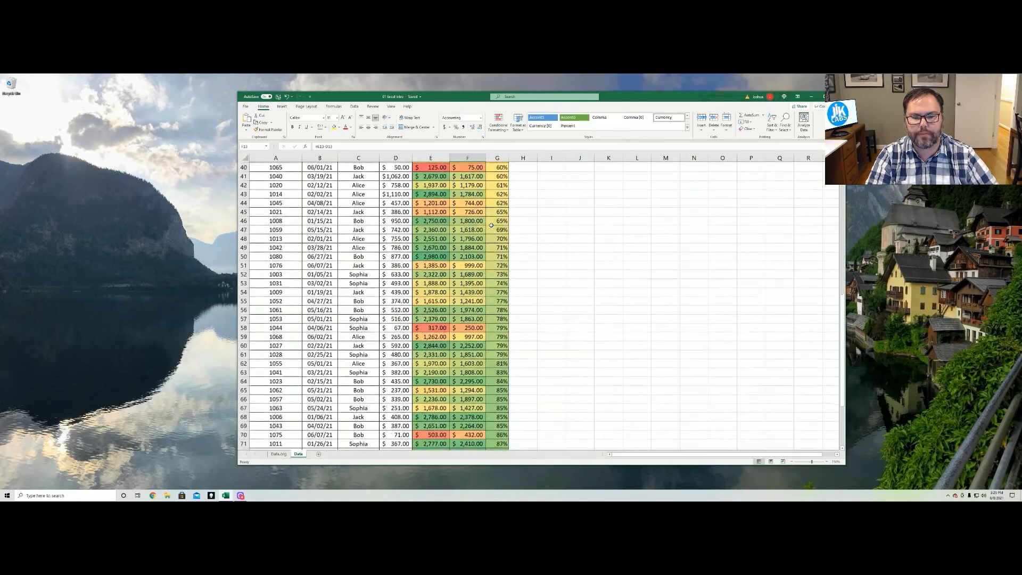
{"action": "scroll", "coordinate": [491, 226], "scroll_direction": "down", "scroll_amount": 4}
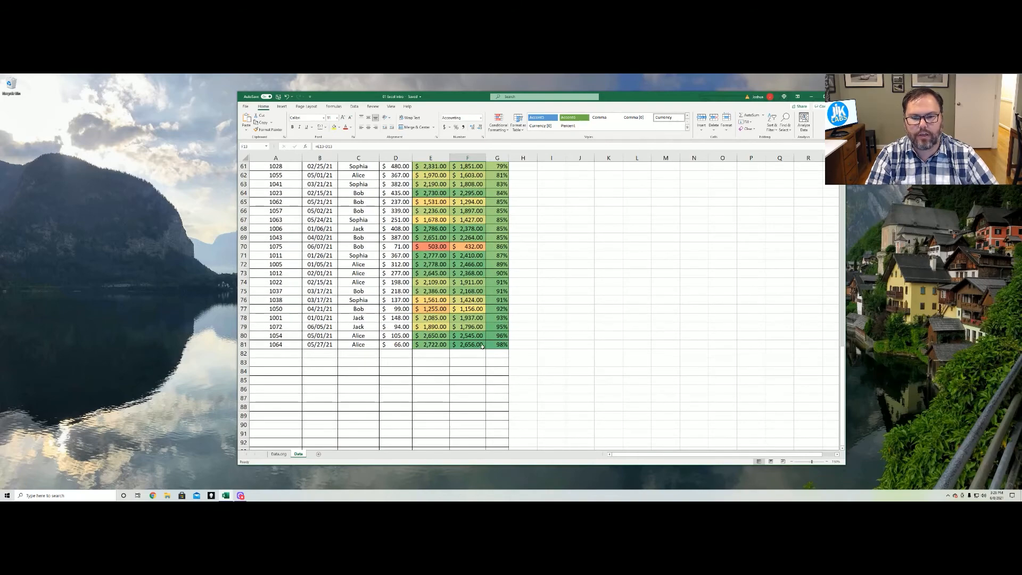
{"action": "scroll", "coordinate": [487, 325], "scroll_direction": "up", "scroll_amount": 19}
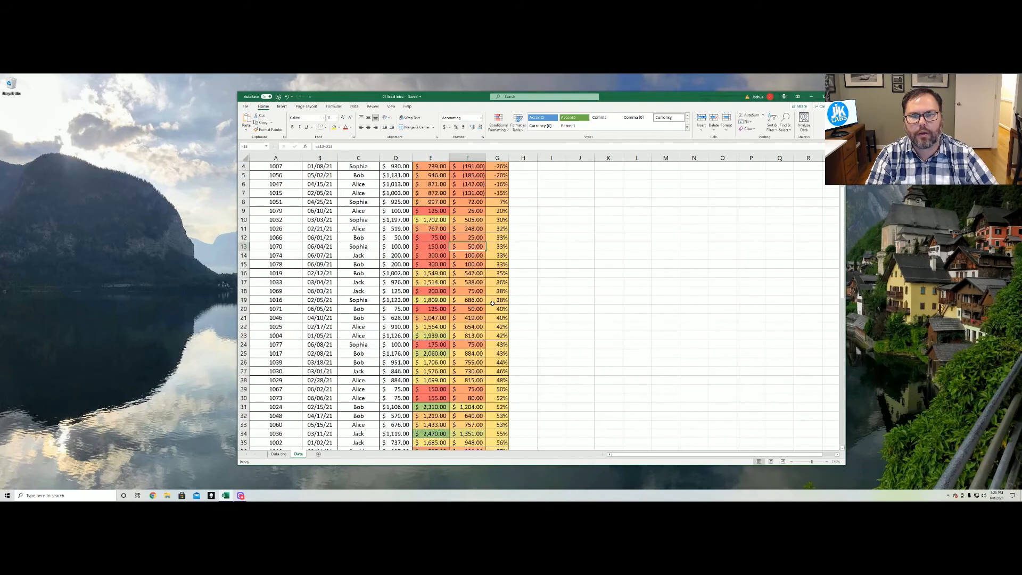
{"action": "scroll", "coordinate": [492, 303], "scroll_direction": "up", "scroll_amount": 1}
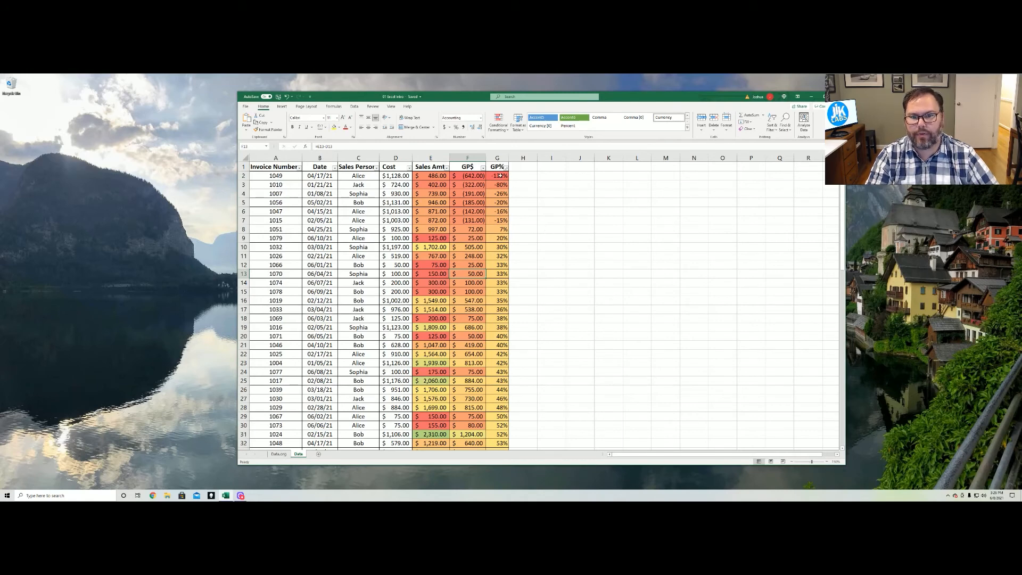
Clear the conditional formatting rules from the Sales Amt column.
{"action": "left_click", "coordinate": [431, 158]}
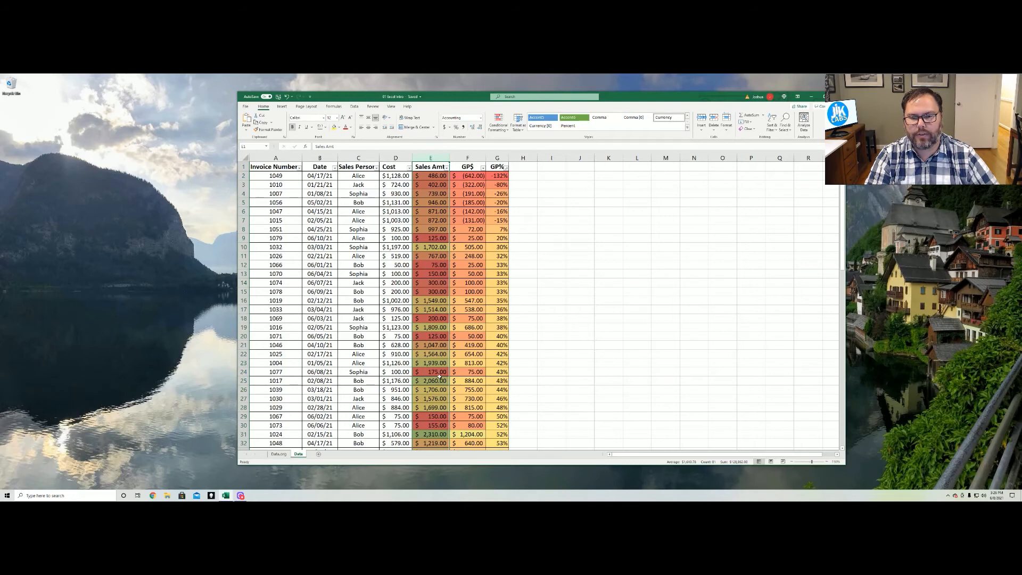
{"action": "left_click", "coordinate": [498, 123]}
{"action": "mouse_move", "coordinate": [515, 220]}
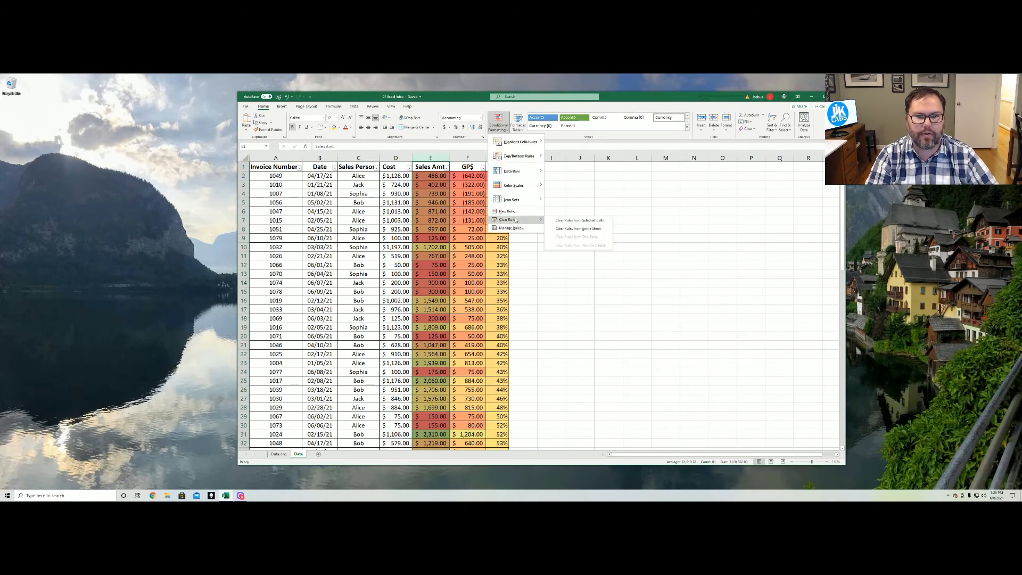
{"action": "left_click", "coordinate": [580, 220]}
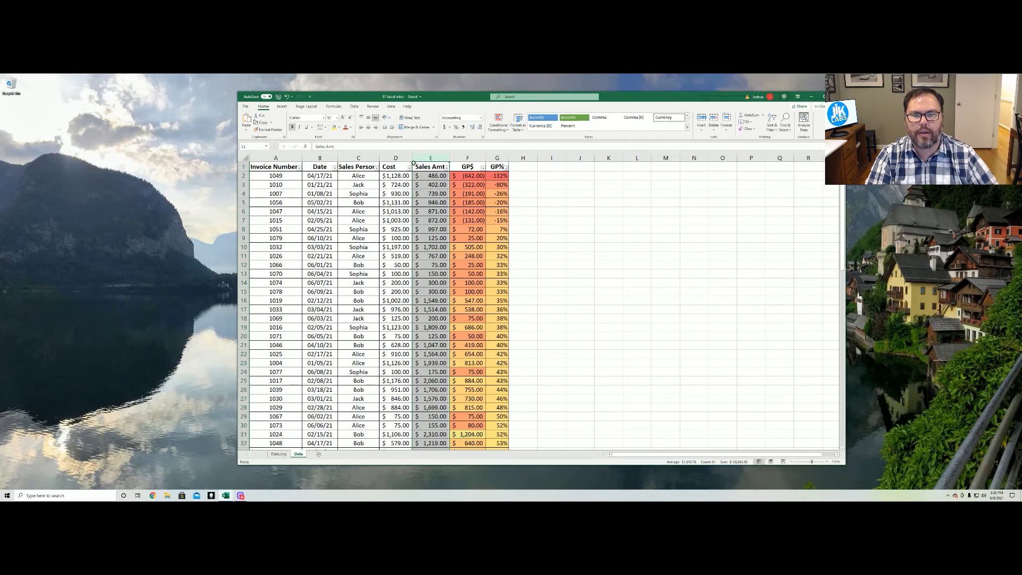
Clear the conditional formatting rules from the GP$ and GP% columns together.
{"action": "left_click", "coordinate": [468, 158]}
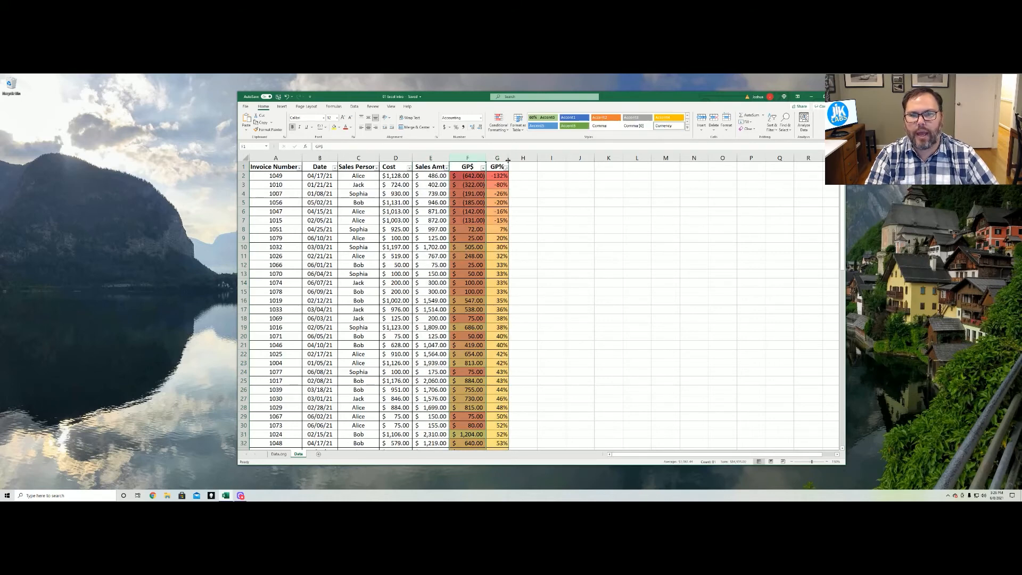
{"action": "left_click", "coordinate": [439, 158]}
{"action": "left_click_drag", "start_coordinate": [467, 157], "coordinate": [498, 158]}
{"action": "left_click", "coordinate": [500, 130]}
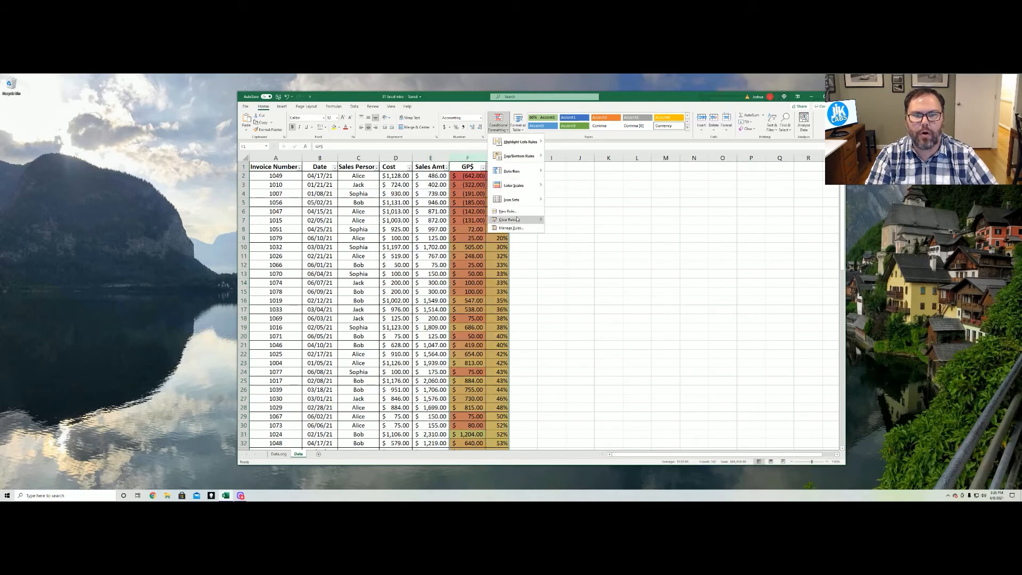
{"action": "mouse_move", "coordinate": [515, 219]}
{"action": "left_click", "coordinate": [554, 221]}
{"action": "left_click", "coordinate": [480, 301]}
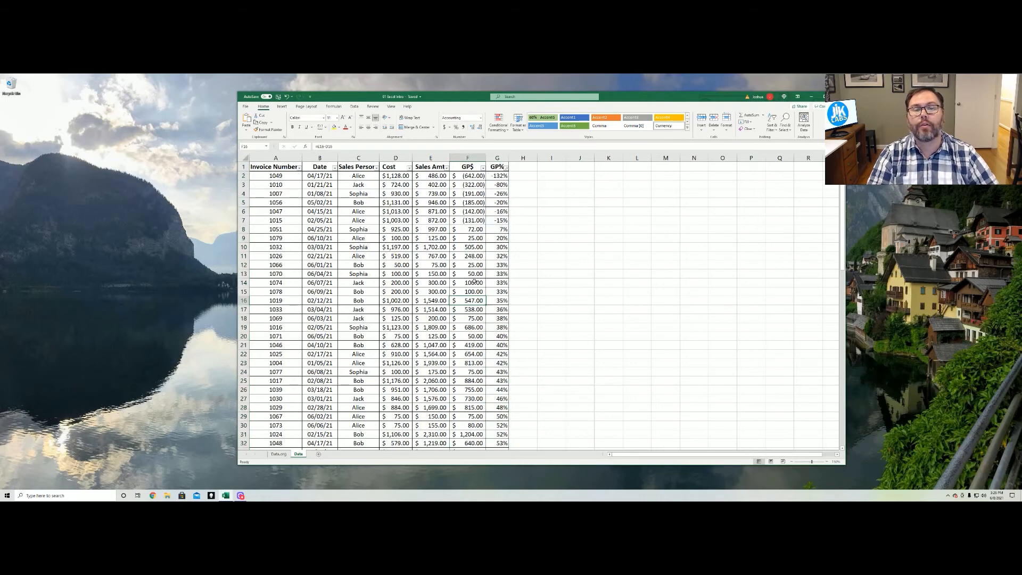
Highlight the top 15 items in the GP% column with Green Fill with Dark Green Text and check the highlighted rows.
{"action": "left_click", "coordinate": [499, 124]}
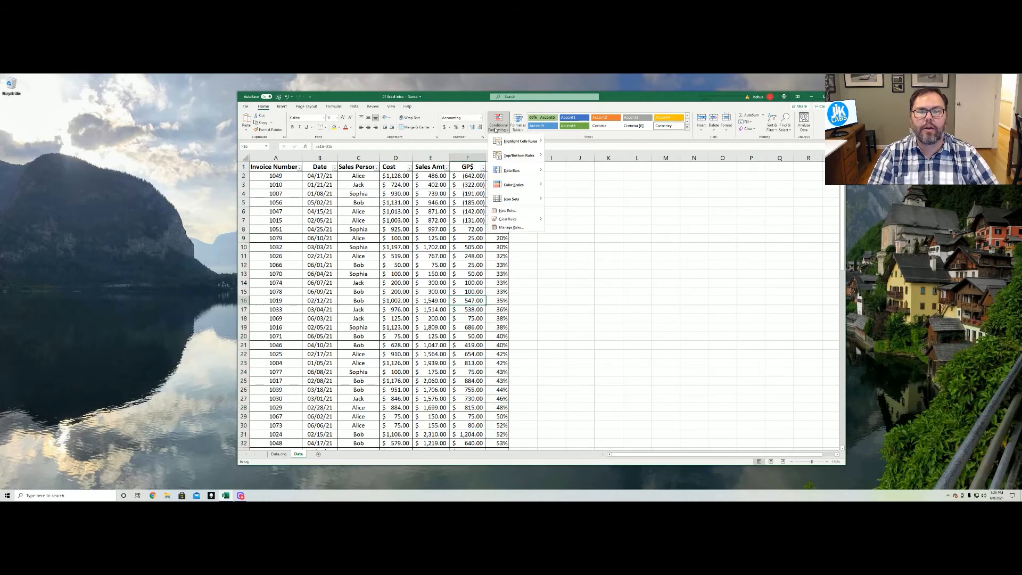
{"action": "key", "text": "Escape"}
{"action": "left_click", "coordinate": [497, 158]}
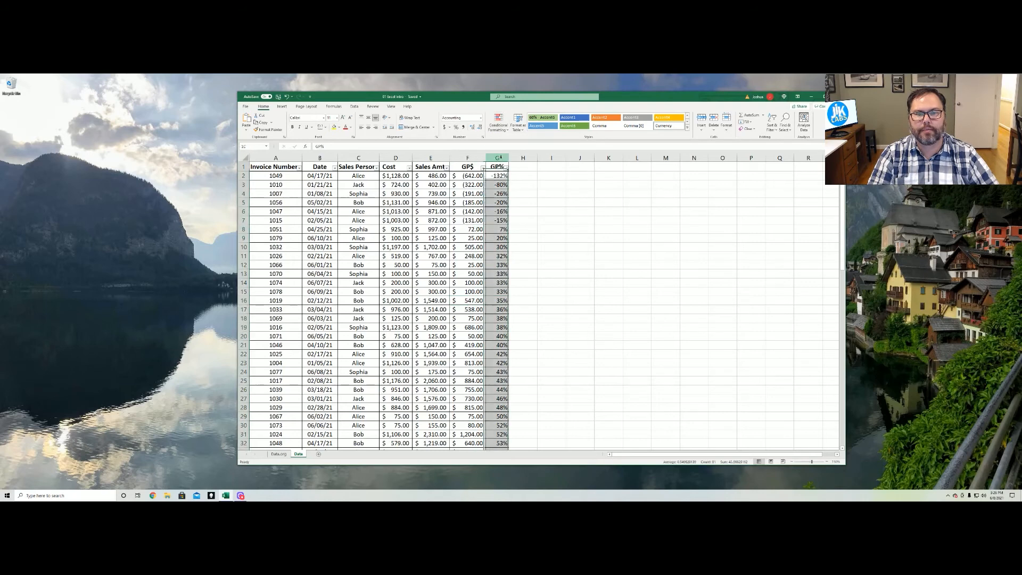
{"action": "left_click", "coordinate": [504, 129]}
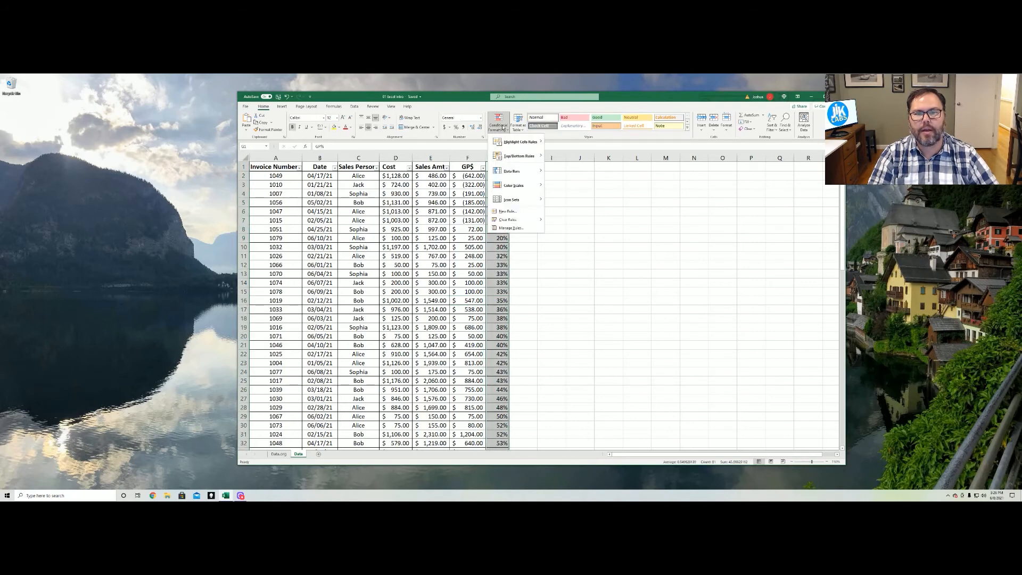
{"action": "mouse_move", "coordinate": [509, 169]}
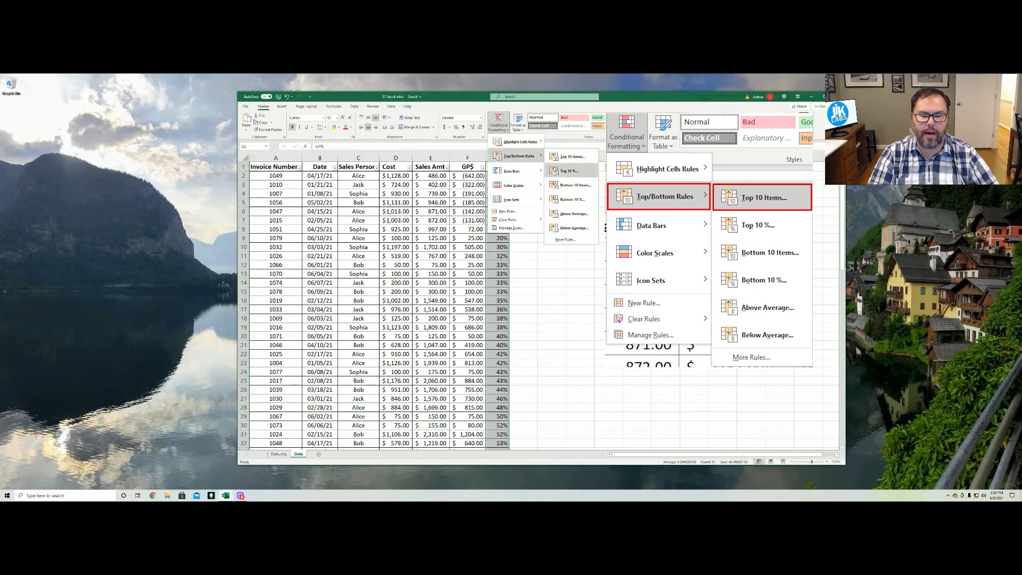
{"action": "left_click", "coordinate": [557, 158]}
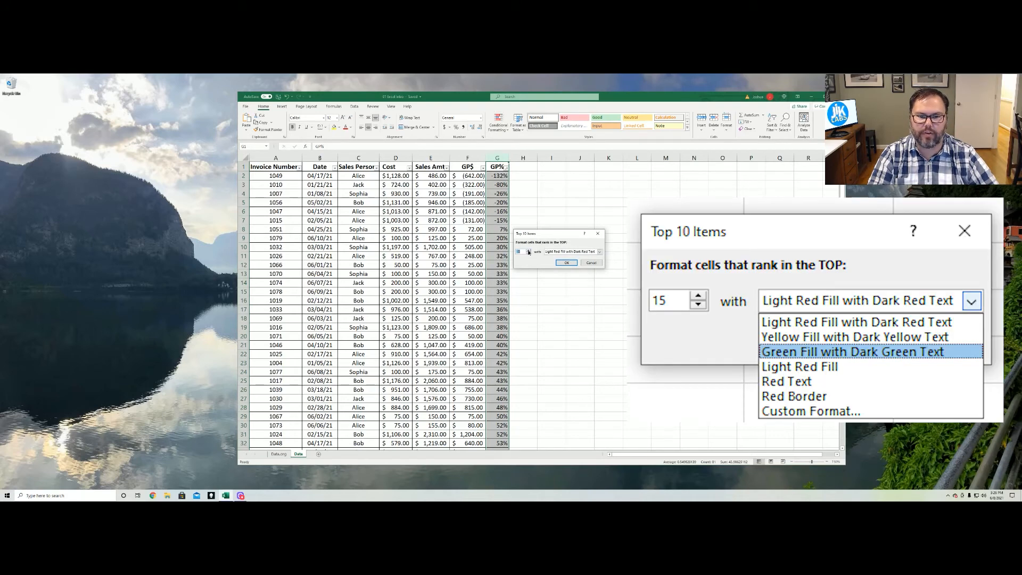
{"action": "left_click", "coordinate": [600, 251]}
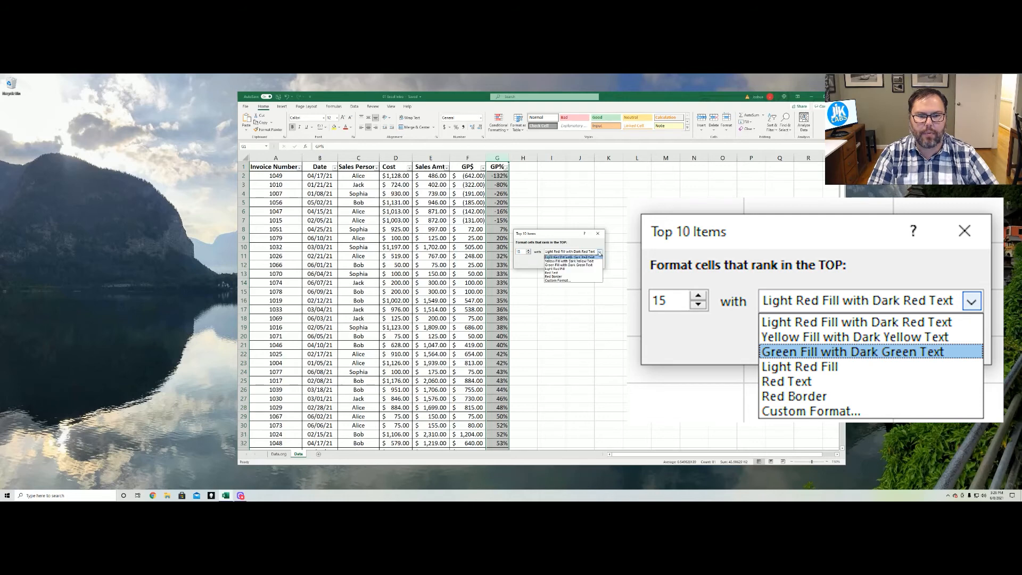
{"action": "left_click", "coordinate": [574, 265]}
{"action": "left_click", "coordinate": [567, 263]}
{"action": "left_click", "coordinate": [513, 201]}
{"action": "scroll", "coordinate": [494, 236], "scroll_direction": "down", "scroll_amount": 1}
{"action": "scroll", "coordinate": [495, 236], "scroll_direction": "down", "scroll_amount": 18}
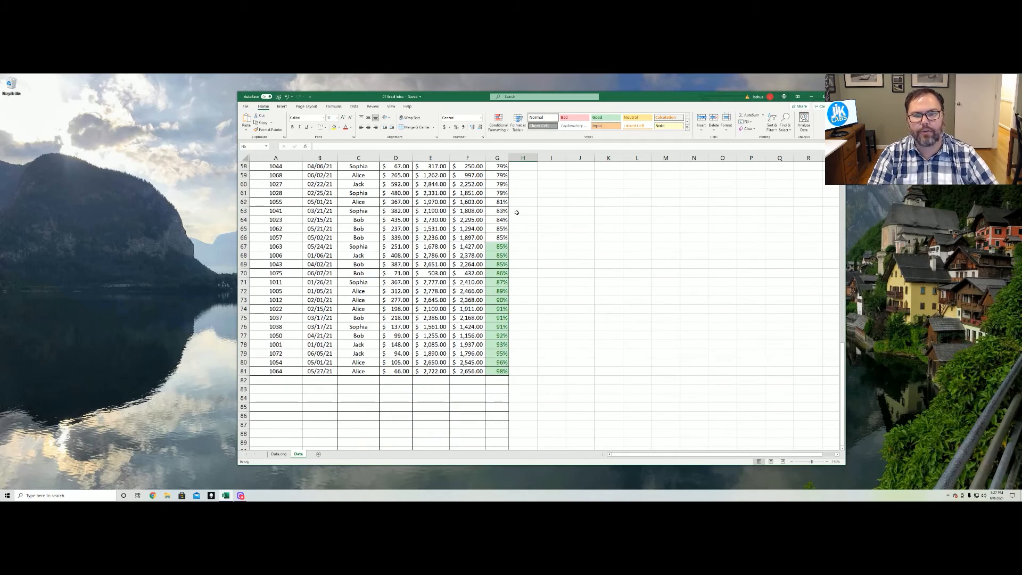
Clear the top-items conditional formatting rule from the GP% column.
{"action": "scroll", "coordinate": [503, 320], "scroll_direction": "up", "scroll_amount": 15}
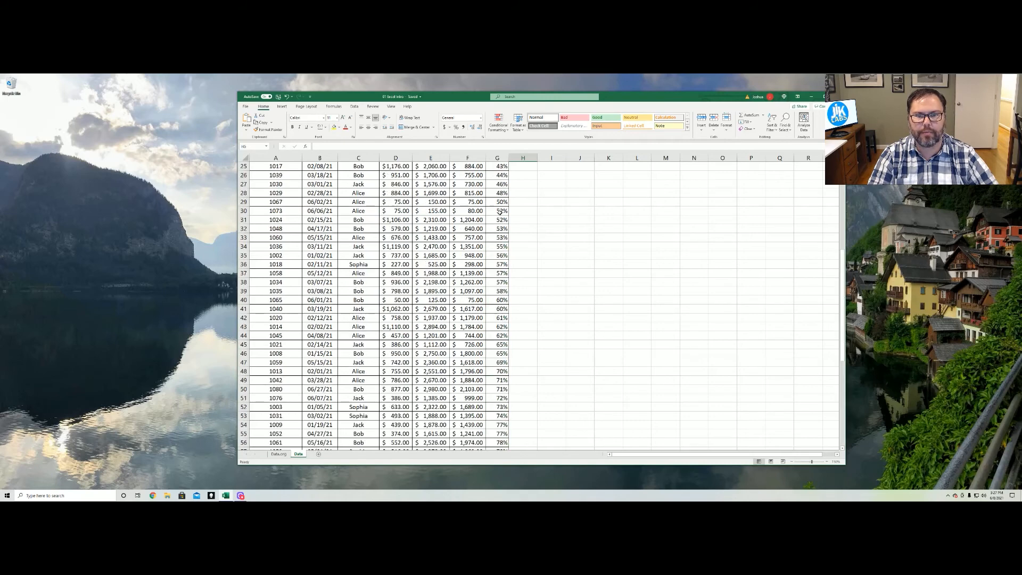
{"action": "left_click", "coordinate": [499, 159]}
{"action": "left_click", "coordinate": [500, 128]}
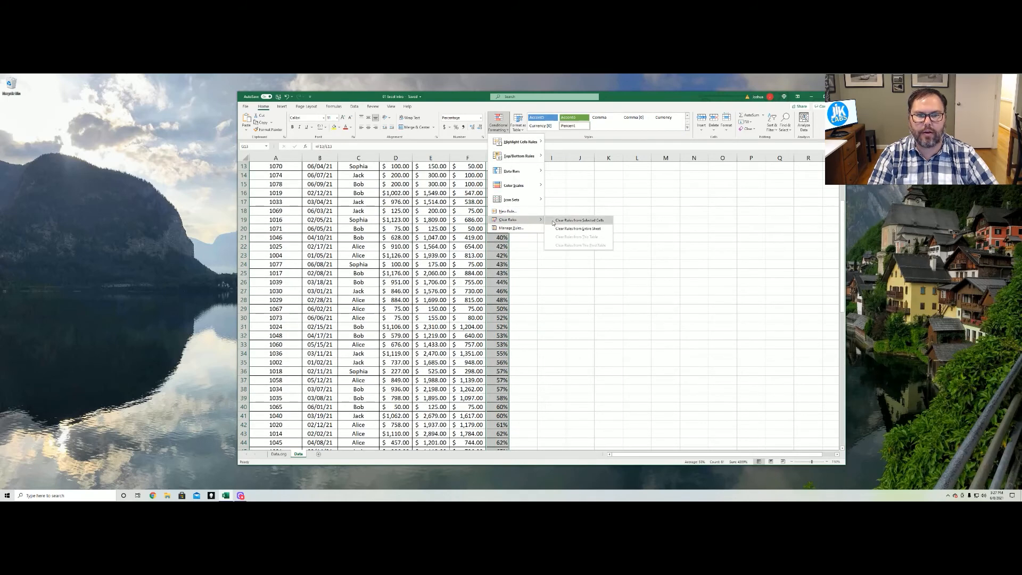
{"action": "key", "text": "Escape"}
{"action": "scroll", "coordinate": [526, 252], "scroll_direction": "up", "scroll_amount": 4}
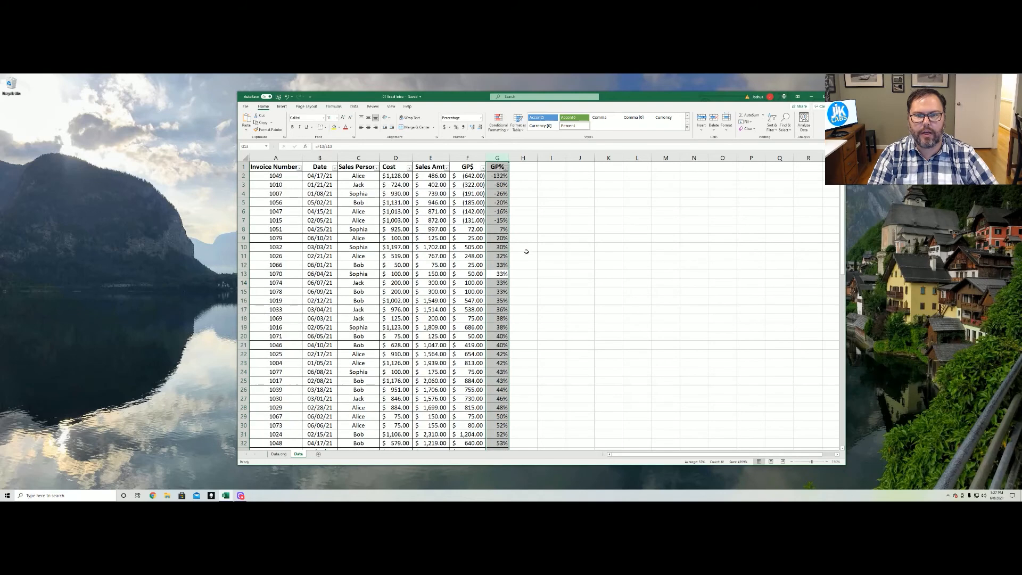
Sort the invoice data by Invoice Number from smallest to largest.
{"action": "left_click", "coordinate": [299, 168]}
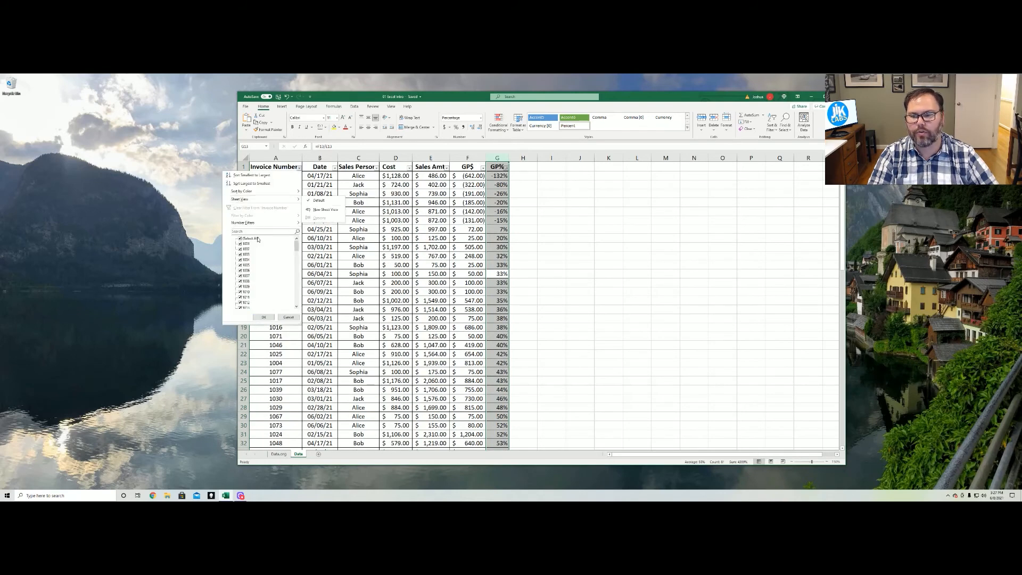
{"action": "left_click", "coordinate": [251, 175]}
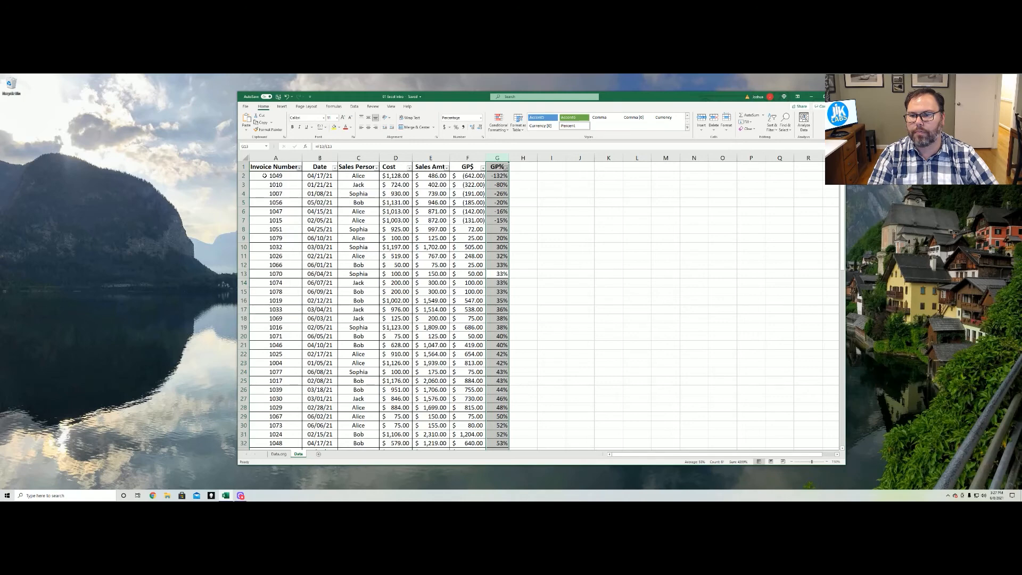
{"action": "left_click", "coordinate": [325, 194]}
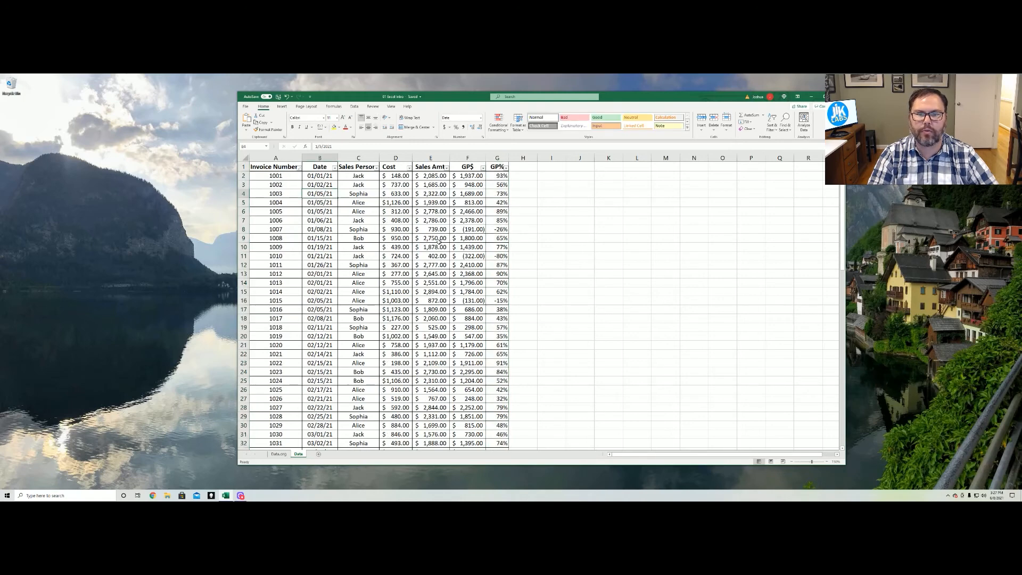
Examine the conditional formatting options for the GP% column, including data bars, highlight rules, icon sets and the new formatting rule settings.
{"action": "left_click", "coordinate": [497, 158]}
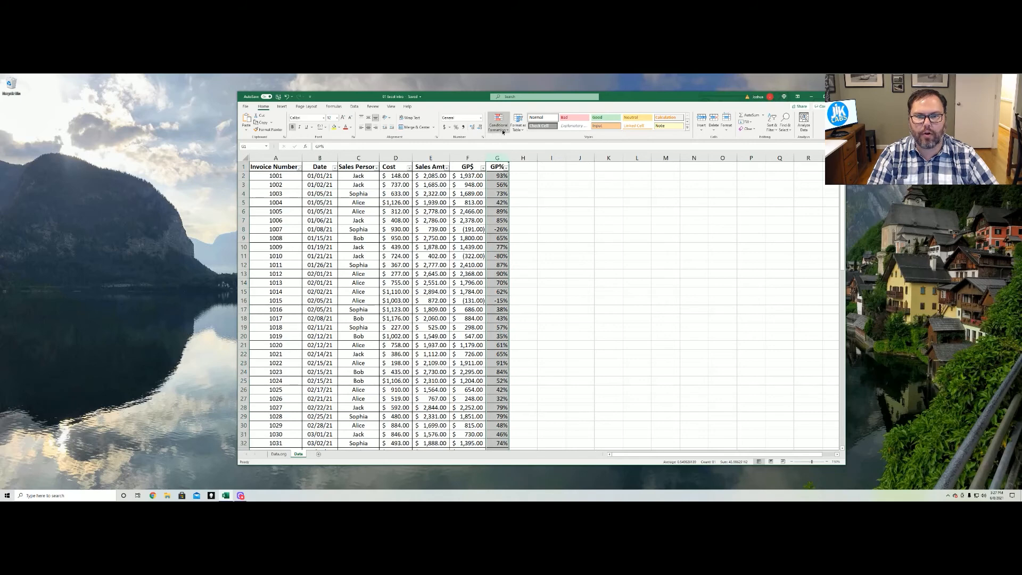
{"action": "left_click", "coordinate": [501, 126]}
{"action": "mouse_move", "coordinate": [512, 171]}
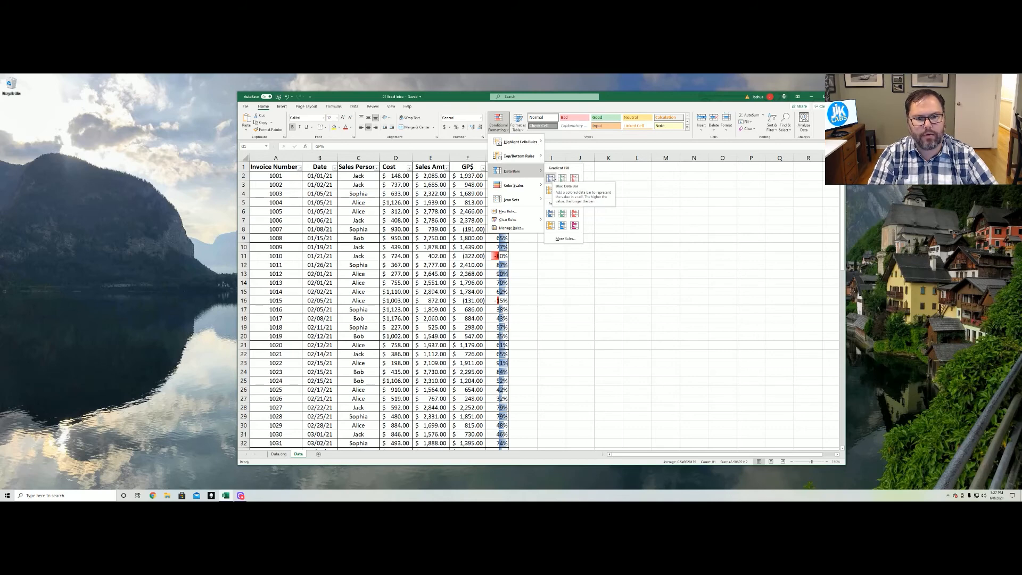
{"action": "mouse_move", "coordinate": [538, 201]}
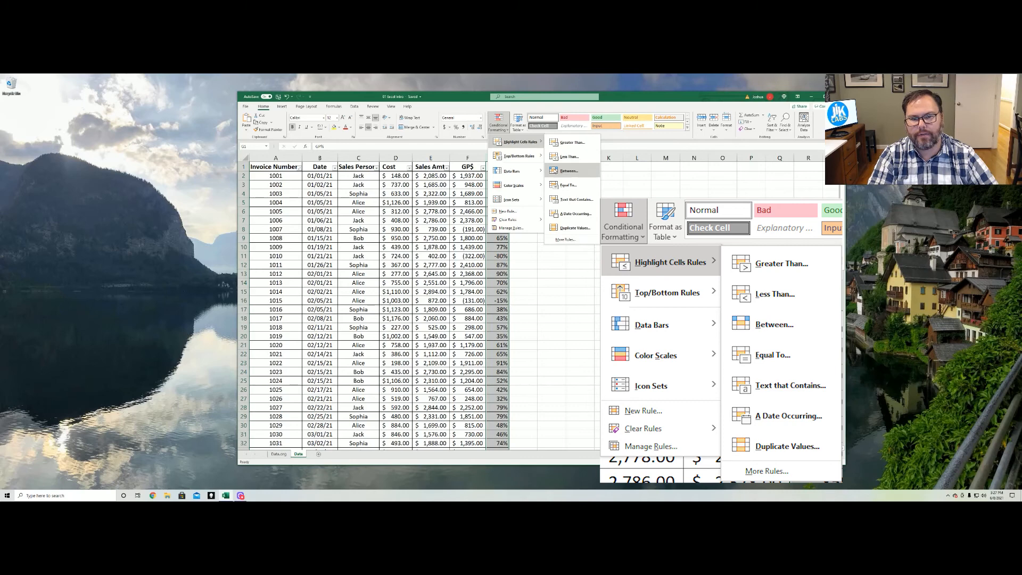
{"action": "left_click", "coordinate": [508, 211]}
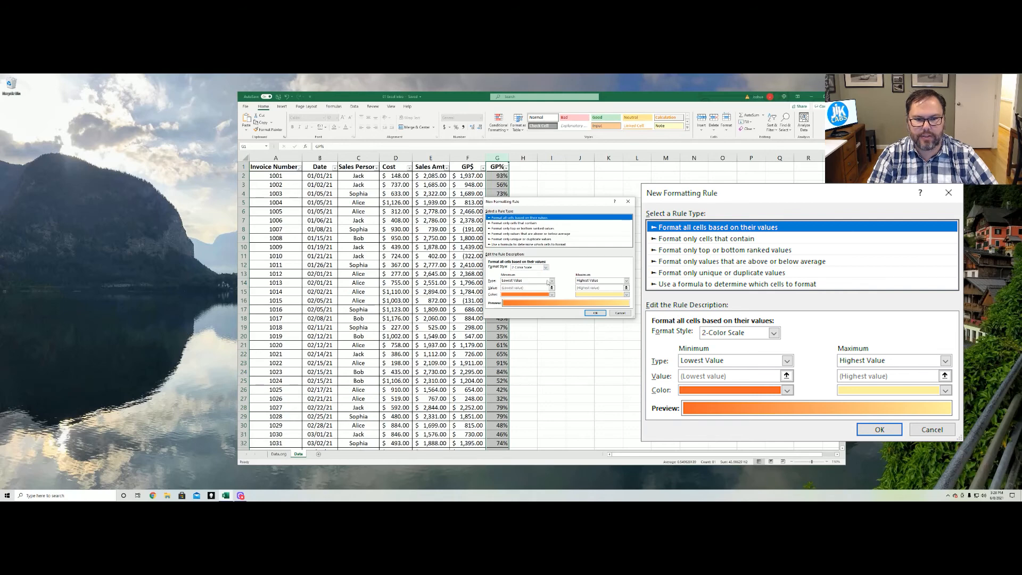
{"action": "left_click", "coordinate": [620, 313]}
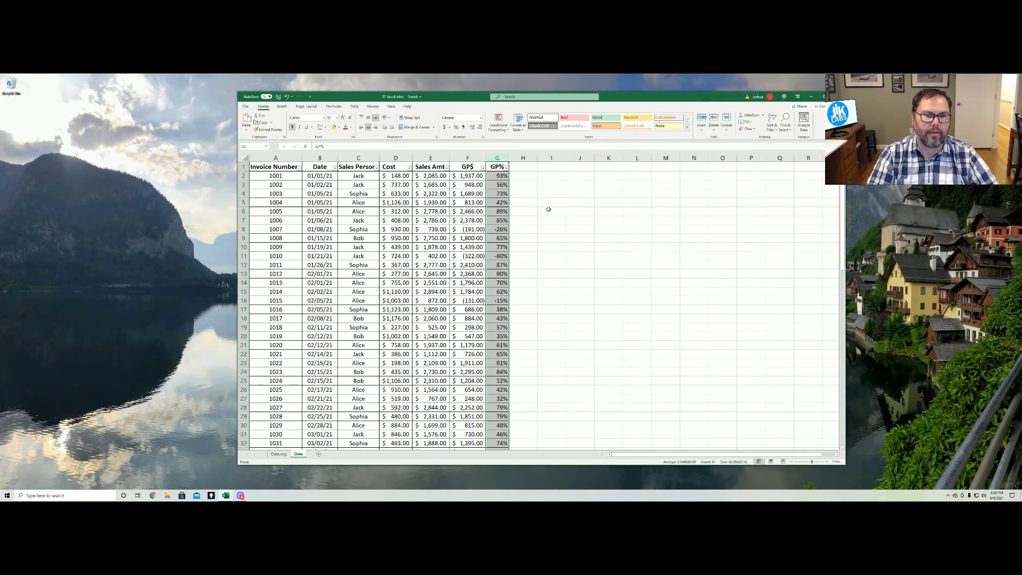
{"action": "left_click", "coordinate": [497, 126]}
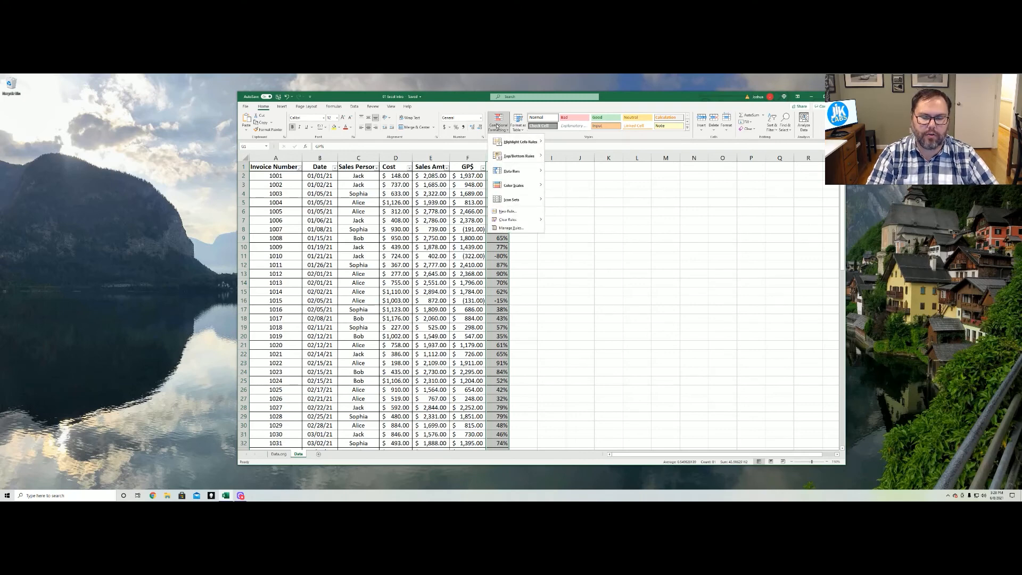
{"action": "mouse_move", "coordinate": [508, 189]}
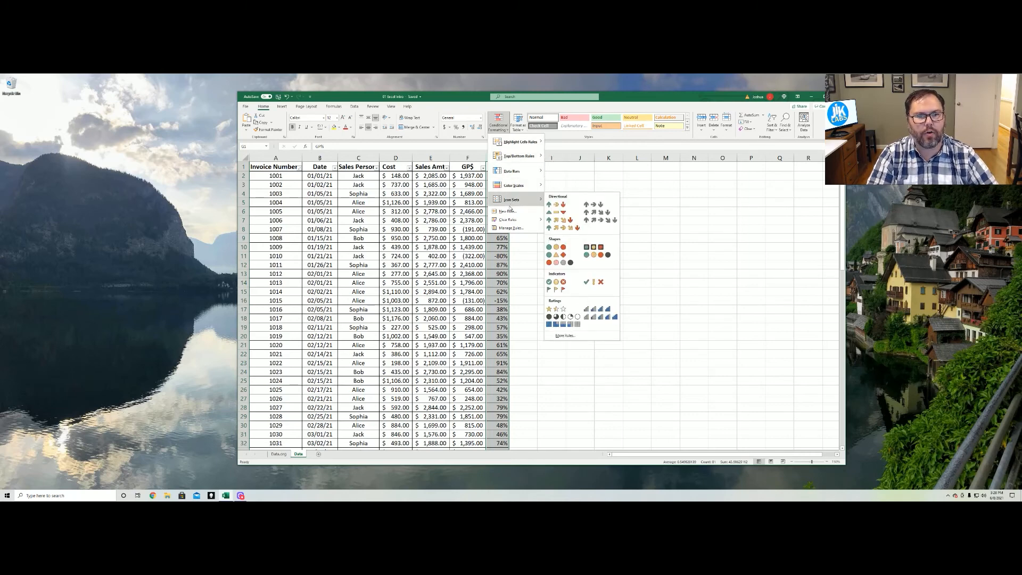
{"action": "left_click", "coordinate": [472, 212]}
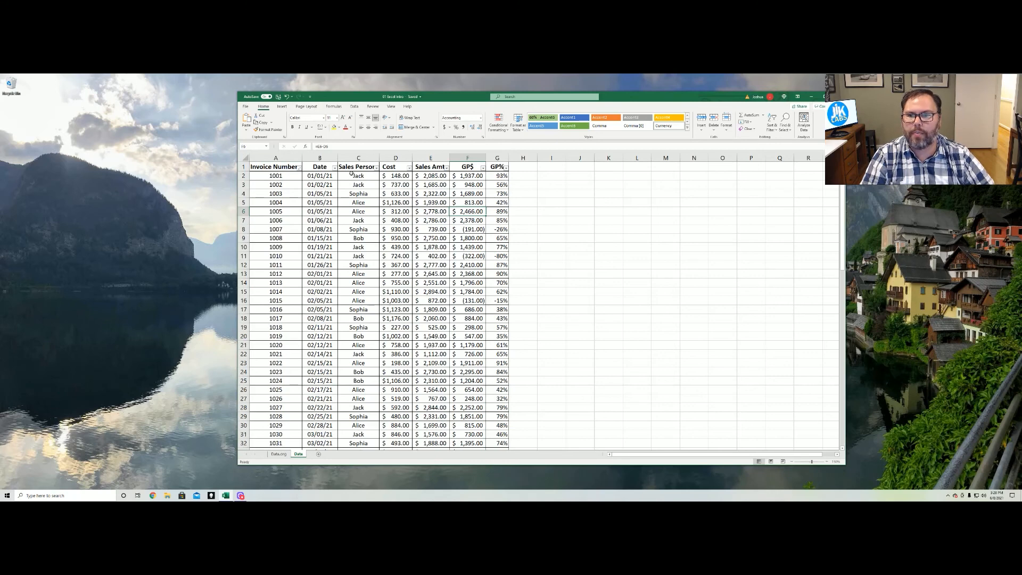
Review the sort and filter commands among the data tools and the editing tools.
{"action": "left_click", "coordinate": [354, 106]}
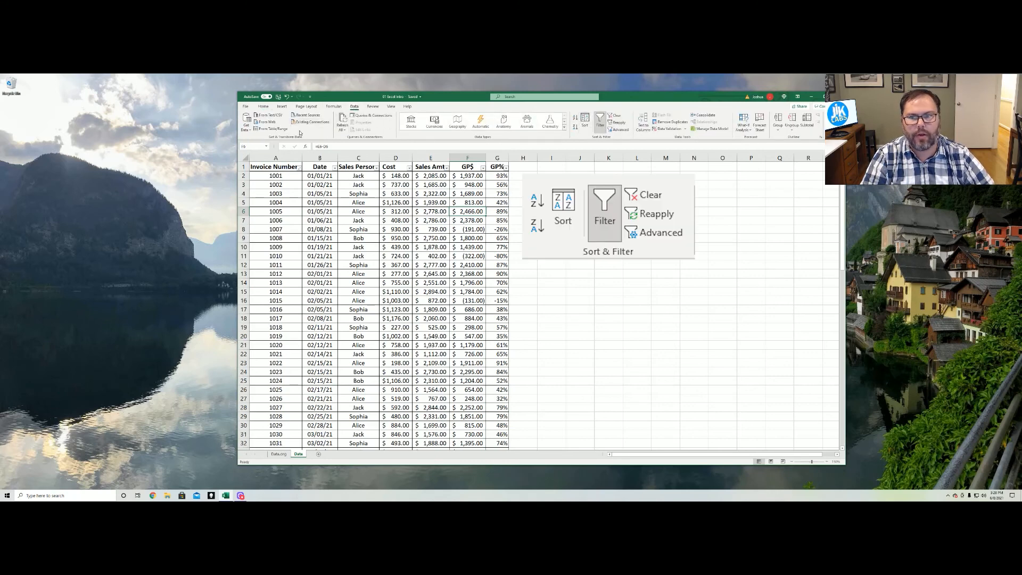
{"action": "left_click", "coordinate": [263, 106]}
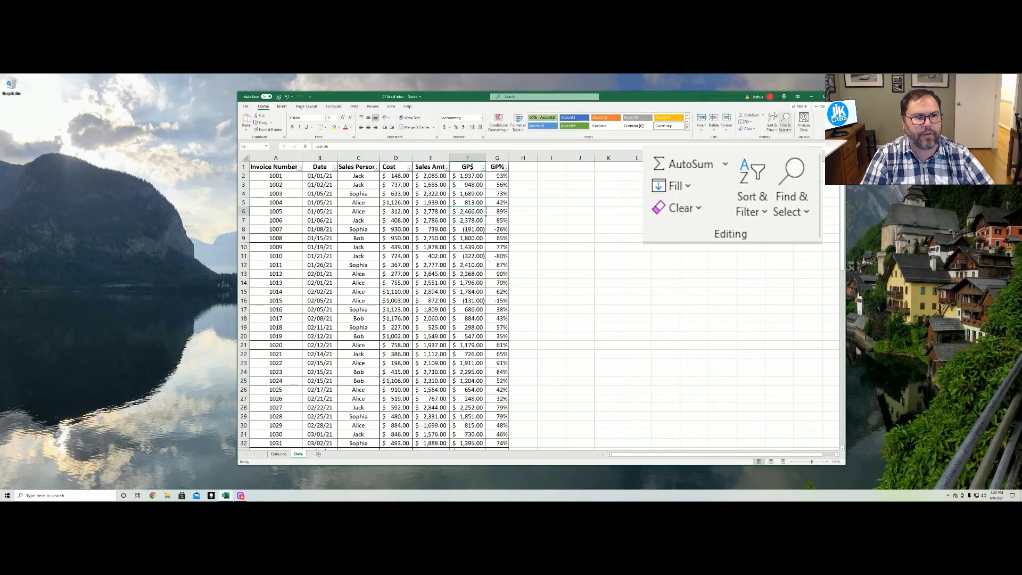